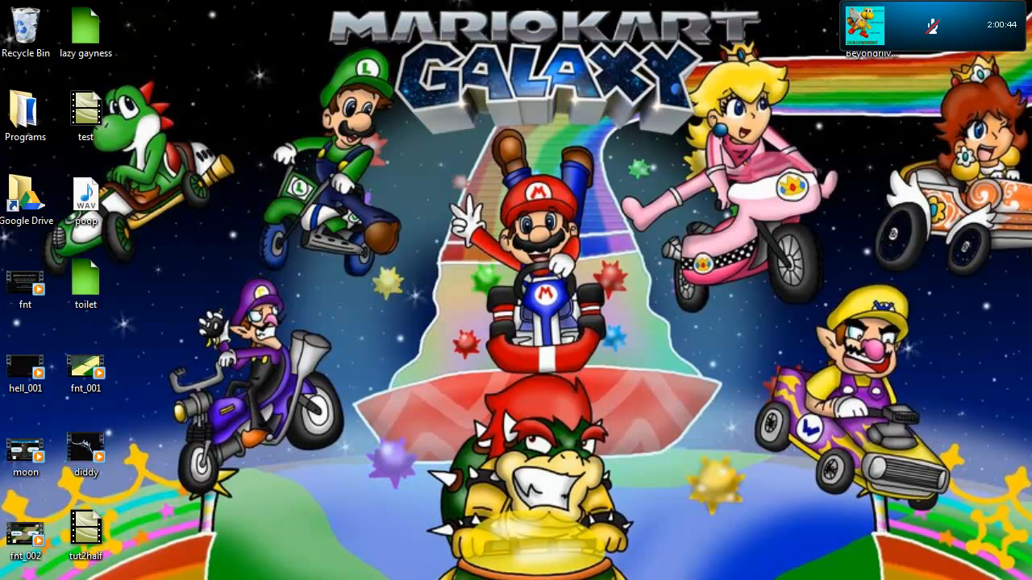
mouse_move(467, 579)
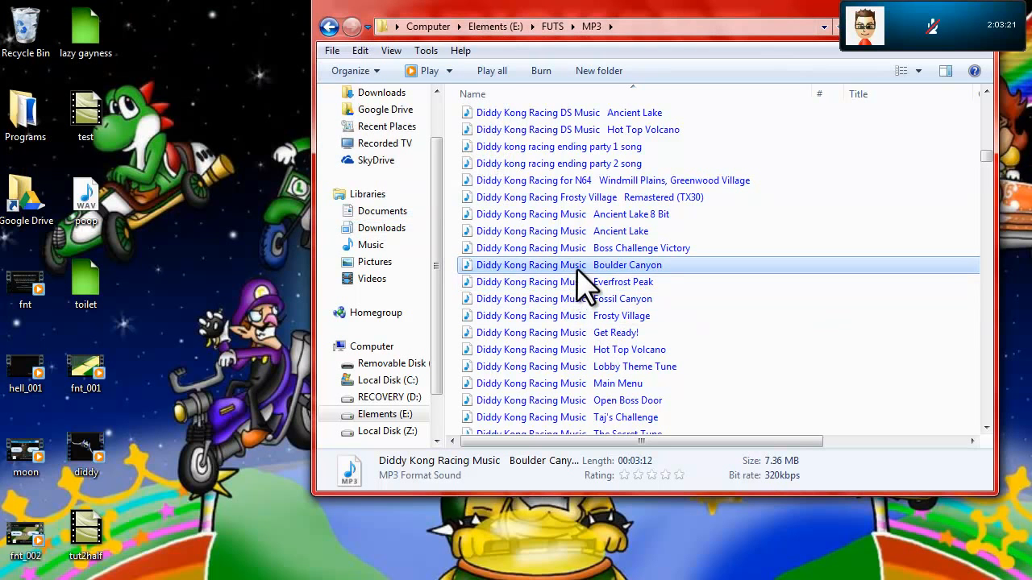
drag(588, 270, 298, 190)
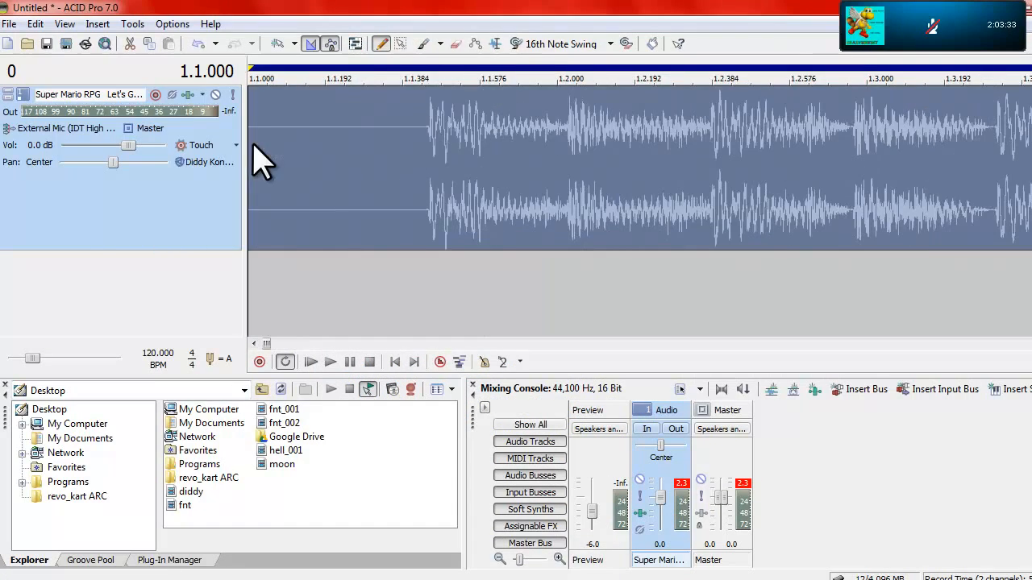
Step: Split the Super Mario RPG clip just before the first sound at 1.1.446 and delete the silent lead-in
click(417, 126)
scroll(417, 129, up, 3)
click(730, 135)
key(s)
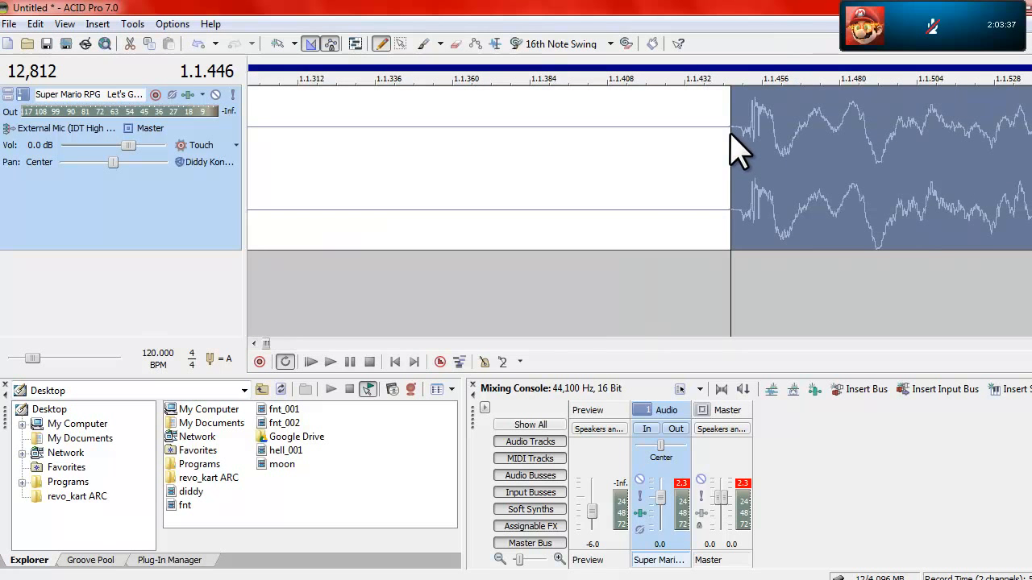
click(600, 190)
key(Delete)
scroll(601, 202, down, 10)
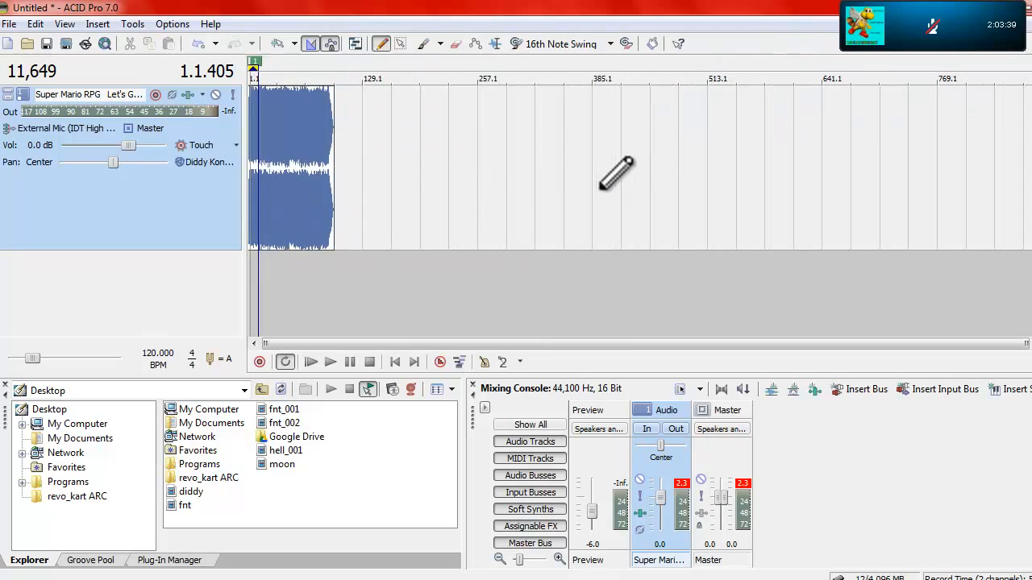
scroll(395, 145, up, 5)
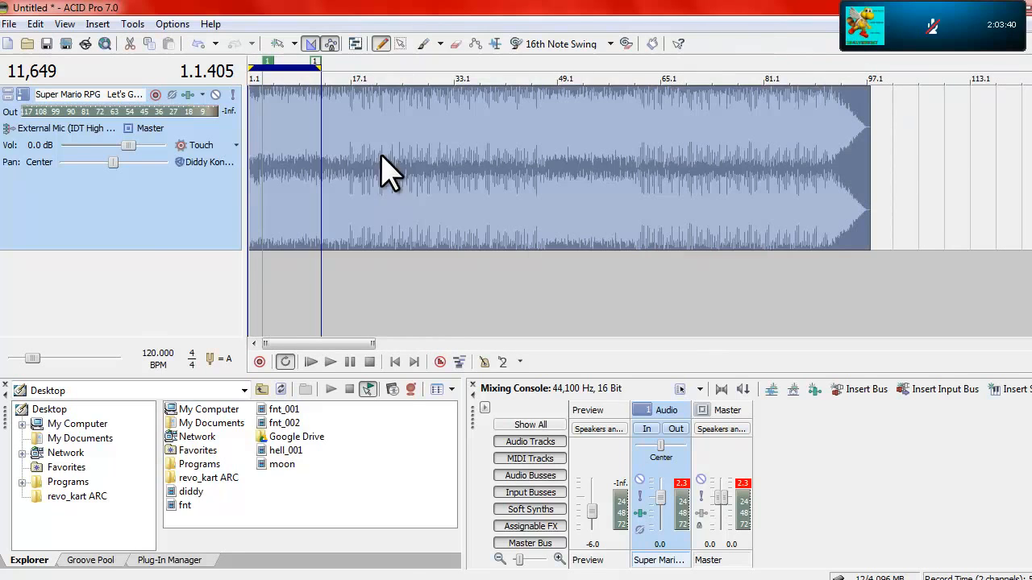
Step: Duplicate the Super Mario RPG track and reduce the height of both tracks
right_click(137, 231)
click(202, 164)
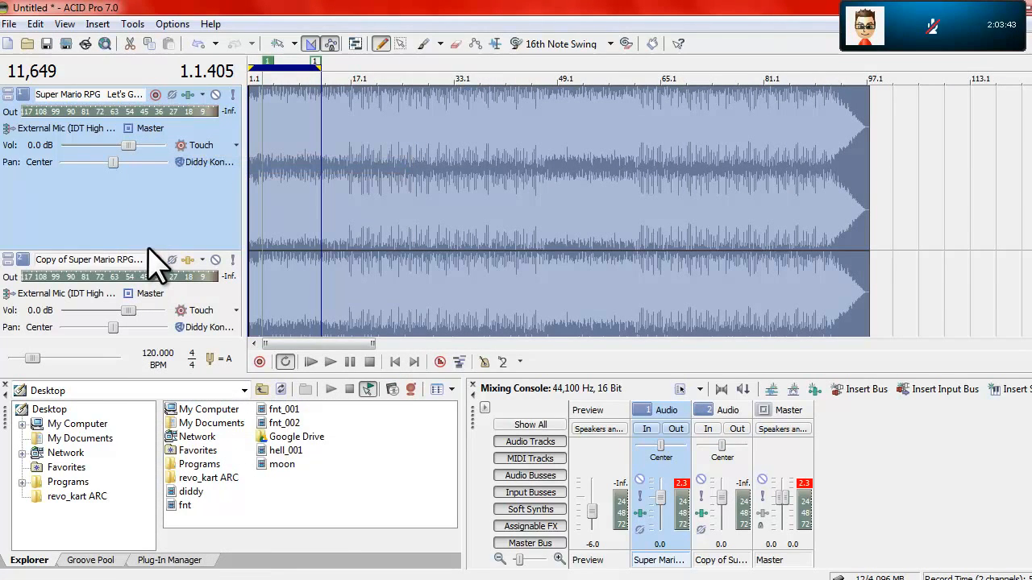
drag(149, 251, 153, 167)
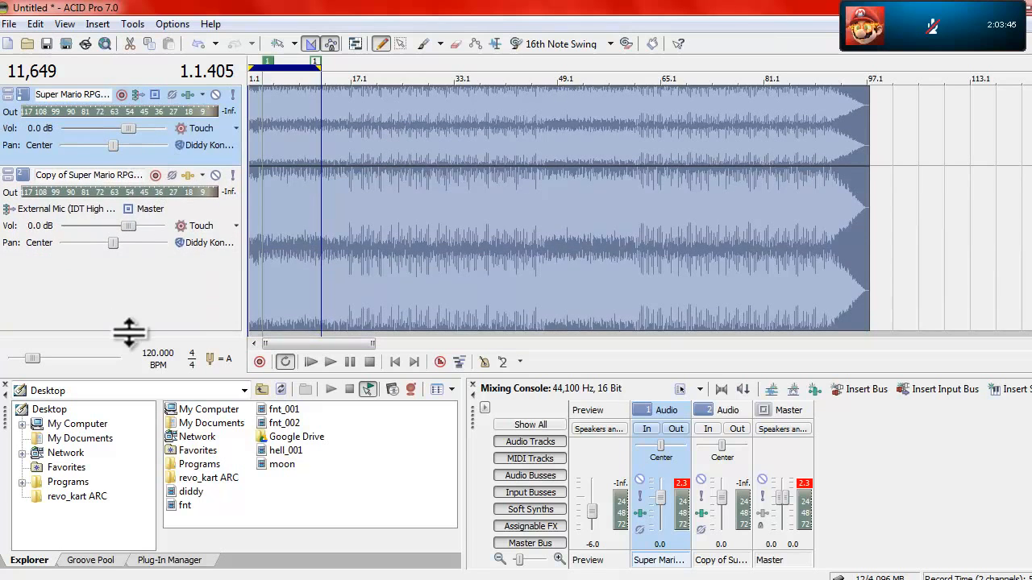
drag(126, 329, 140, 230)
Step: Duplicate the second track, and duplicate the new copy as well, to have four tracks
right_click(110, 222)
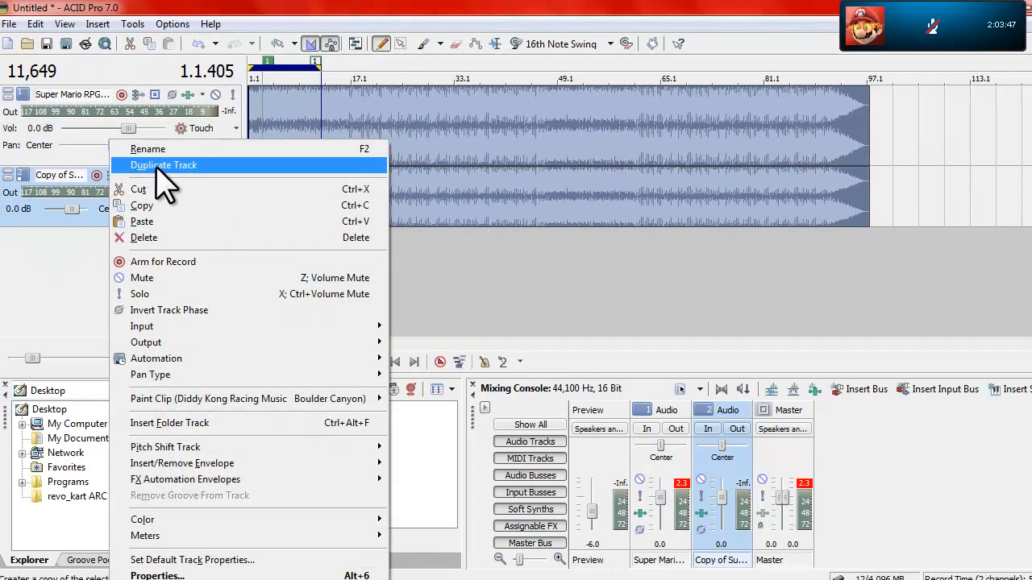
click(156, 168)
right_click(106, 284)
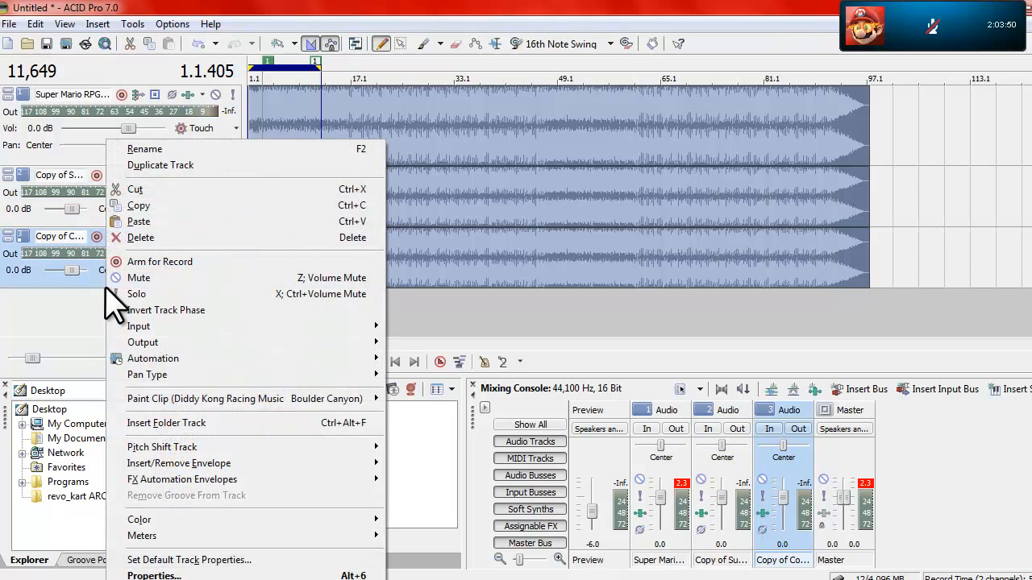
click(175, 166)
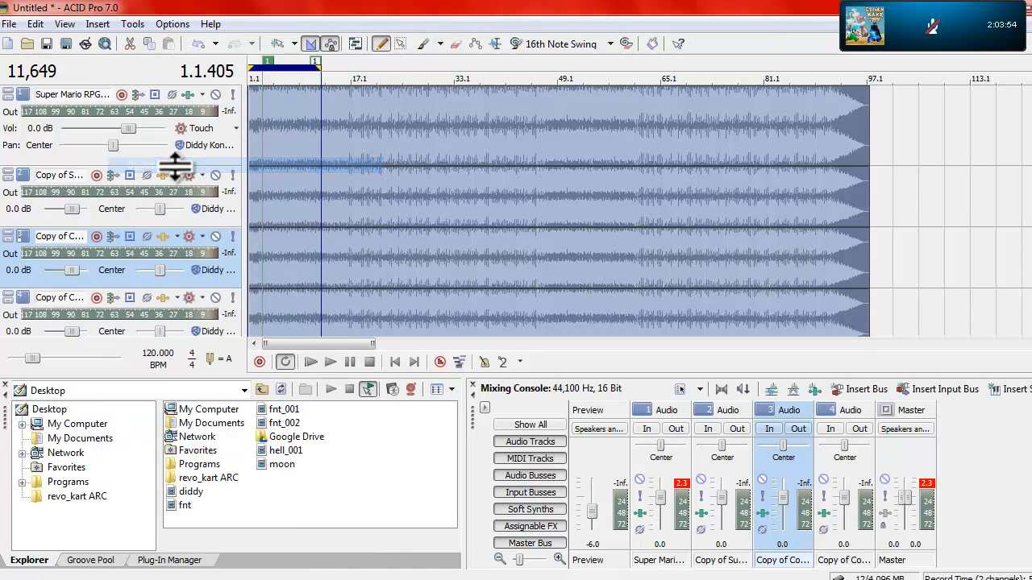
click(242, 104)
key(ctrl+a)
click(237, 185)
key(ctrl+a)
click(233, 236)
key(ctrl+a)
click(234, 306)
key(ctrl+a)
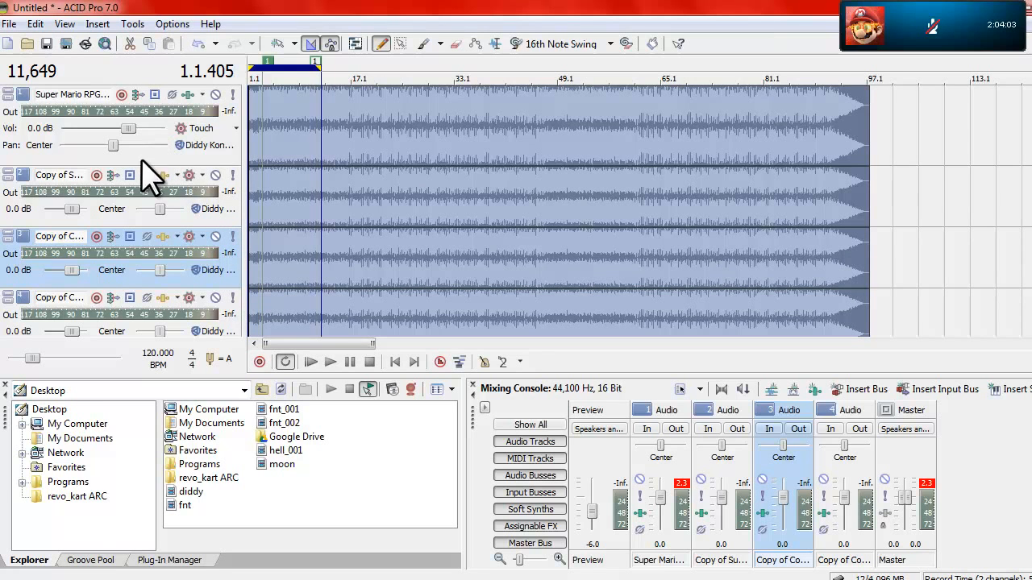
Step: Lower the fourth track's volume to -Inf and increase the first track's height
drag(73, 331, 18, 343)
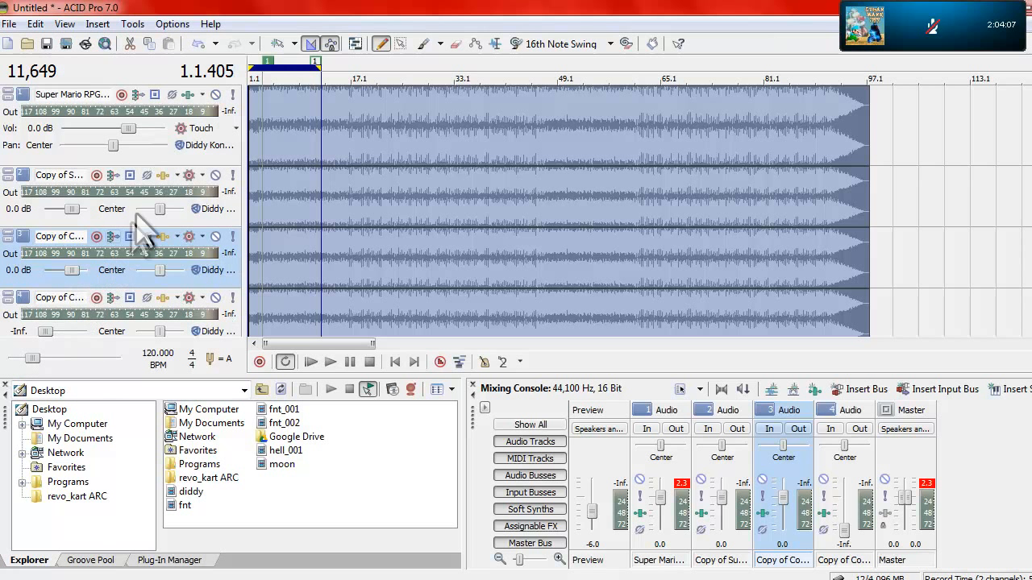
click(202, 165)
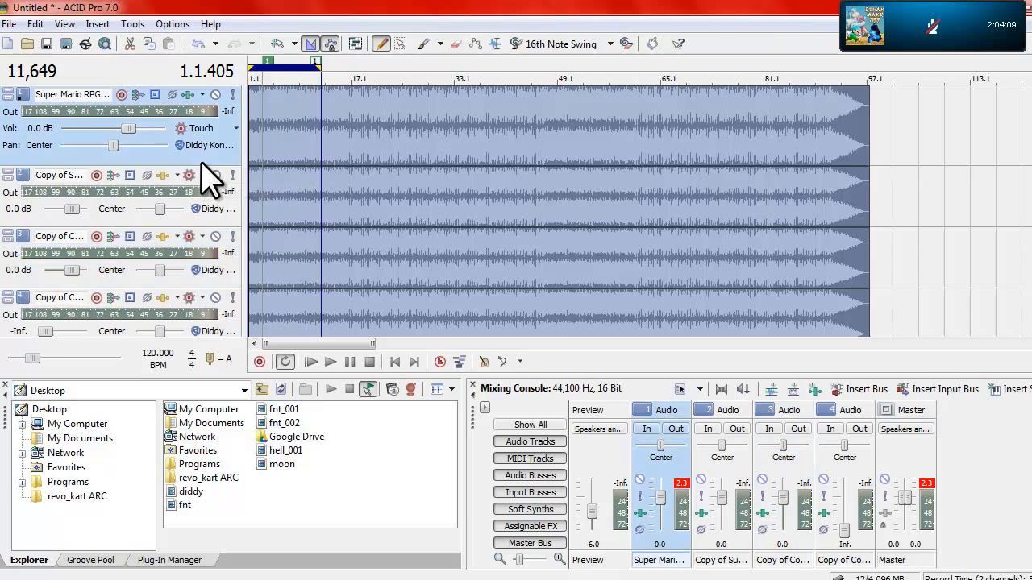
drag(202, 165, 208, 235)
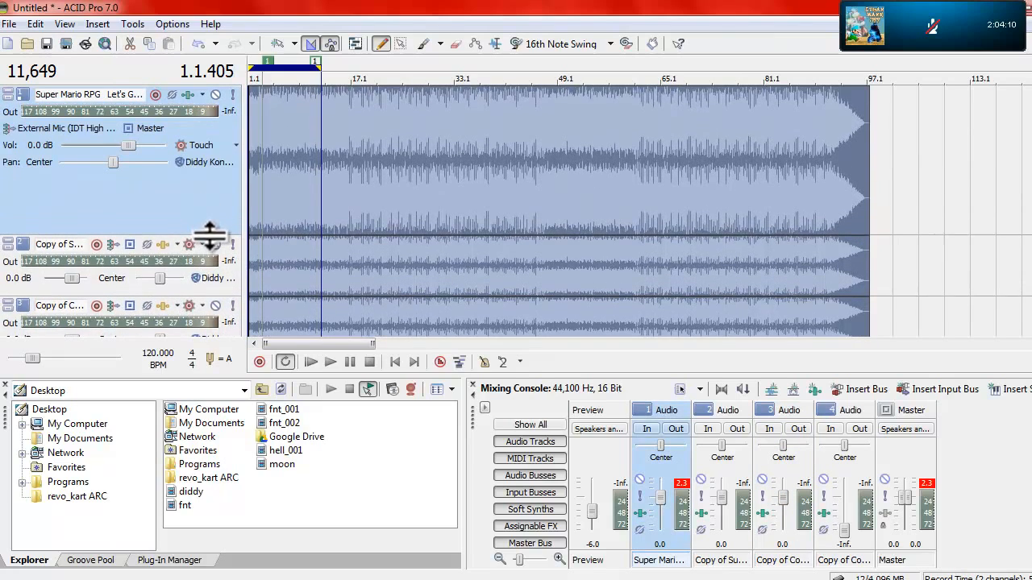
Step: Solo the first track and play it from about 4.2.000
click(233, 94)
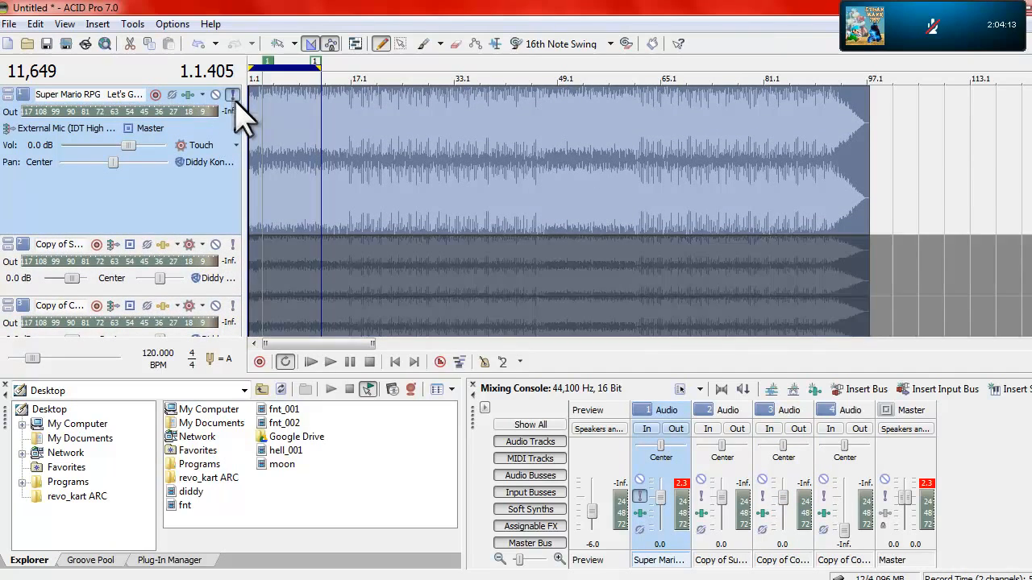
click(268, 137)
scroll(269, 145, up, 1)
scroll(306, 242, up, 1)
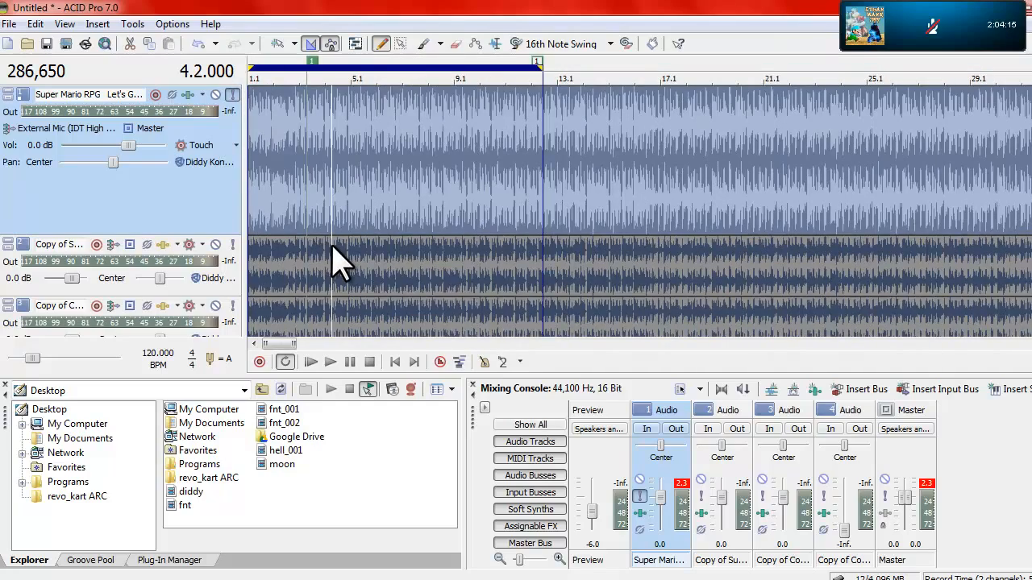
key(space)
scroll(339, 246, up, 1)
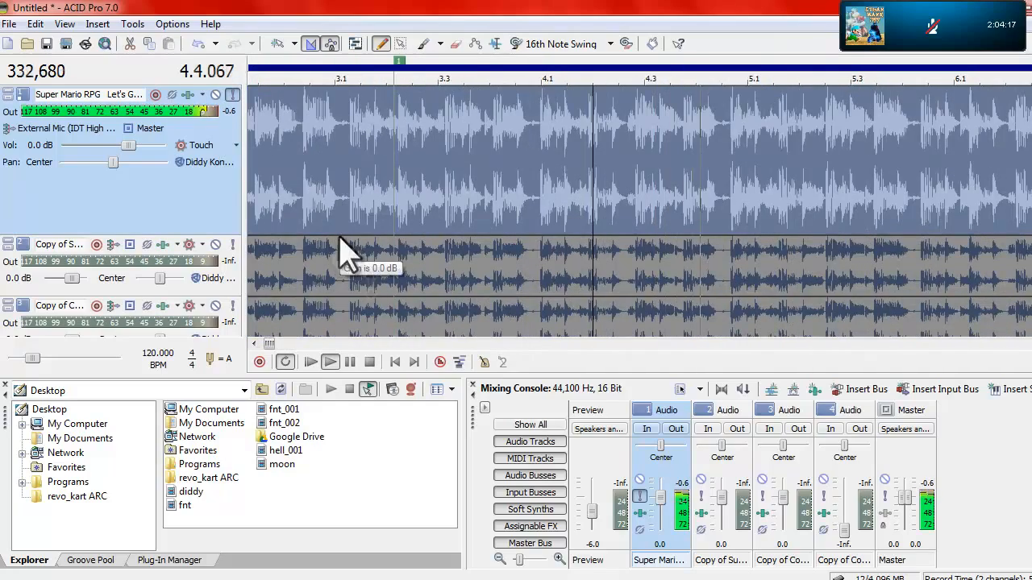
Step: Extend the loop region's end to about bar 21 and delete all markers and regions
drag(690, 66, 1029, 97)
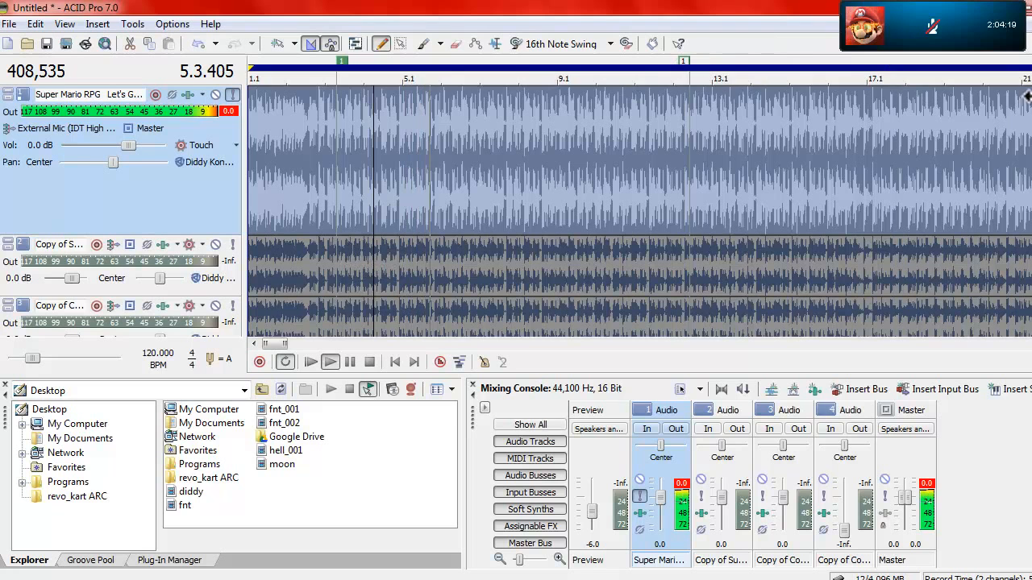
right_click(661, 64)
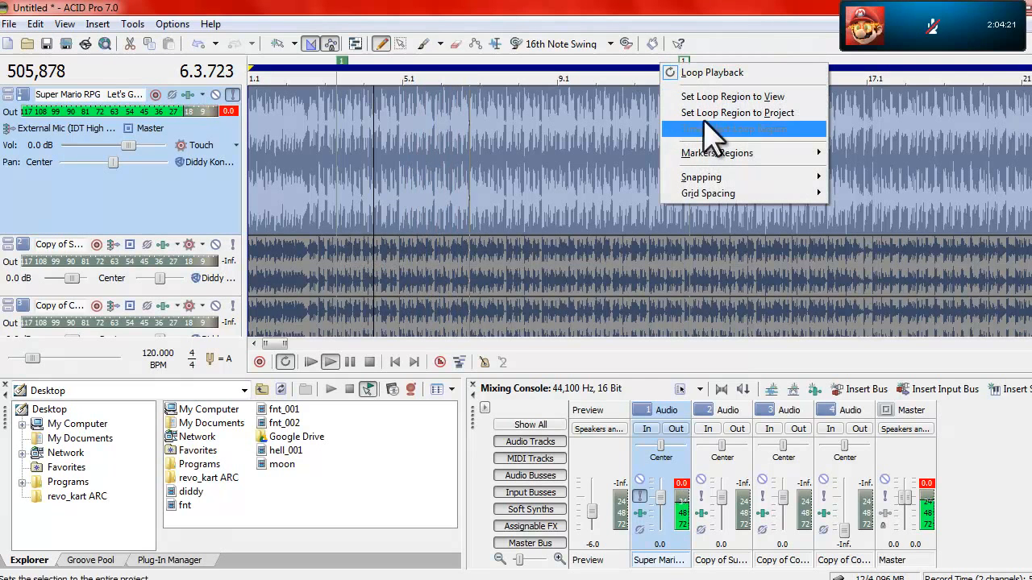
mouse_move(772, 153)
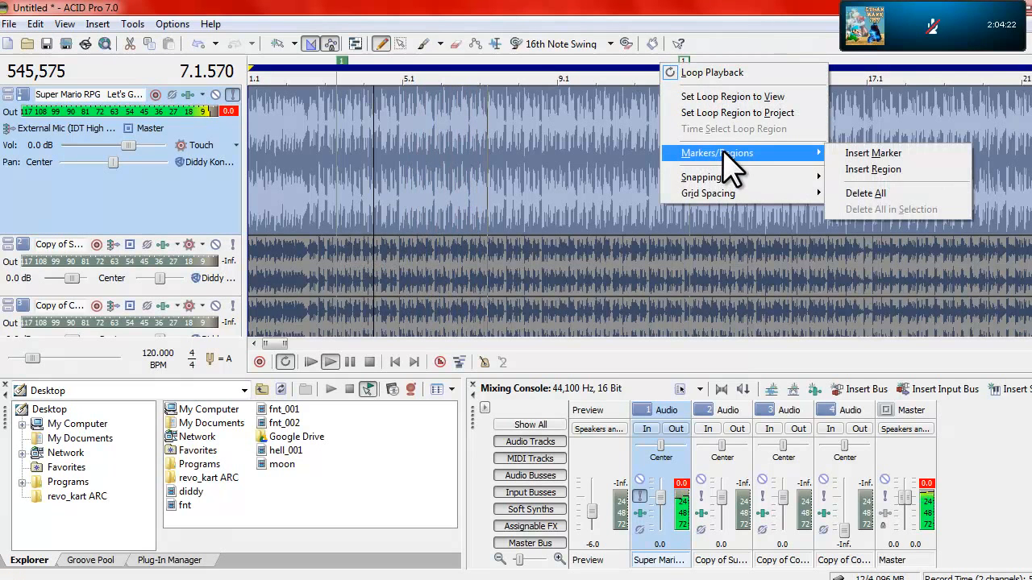
click(866, 194)
Step: Stop playback at 10.1.384 and bring the loop region's end back to the beat onset just before 10.2
scroll(474, 141, down, 2)
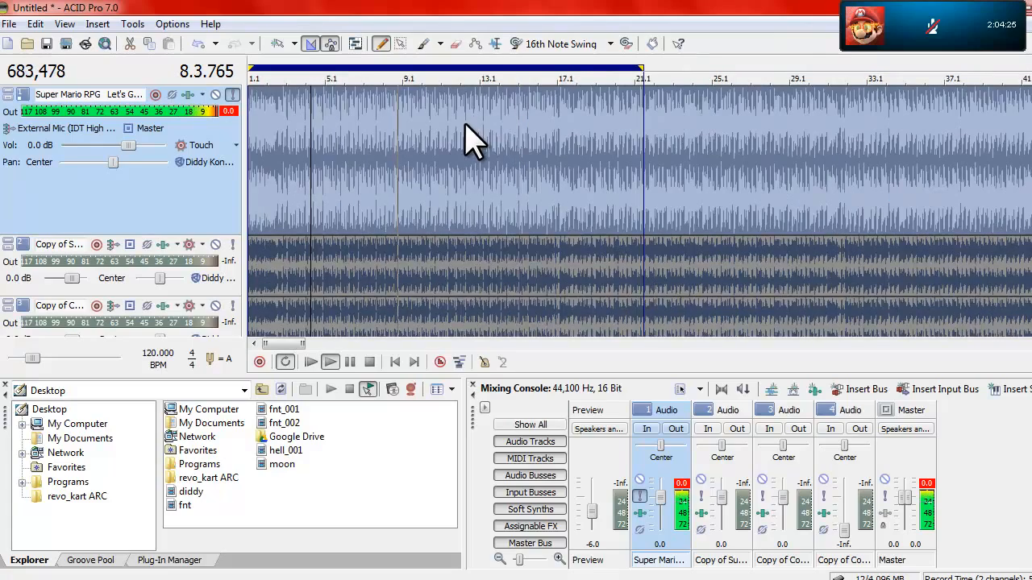
scroll(464, 139, up, 2)
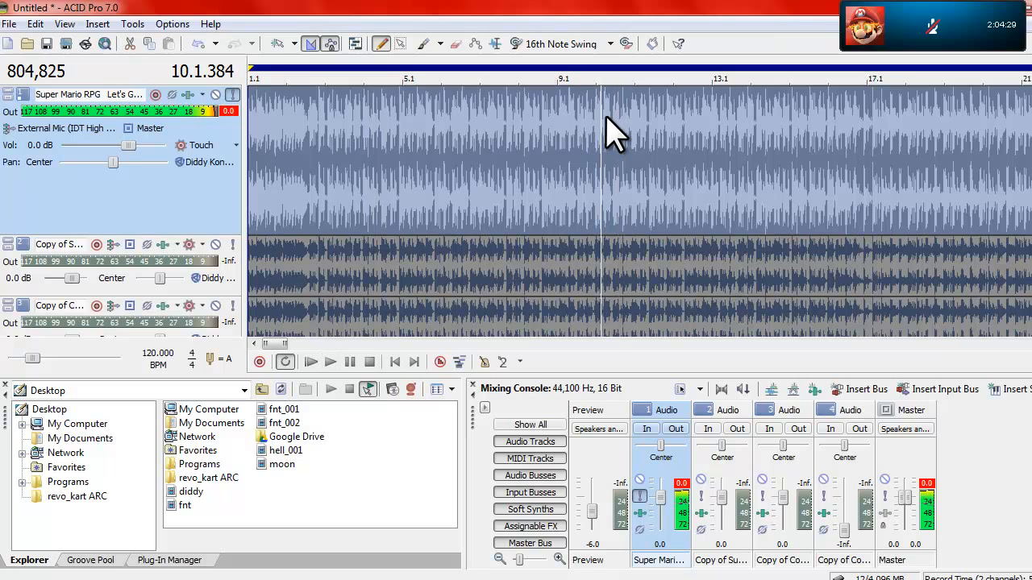
key(space)
click(232, 95)
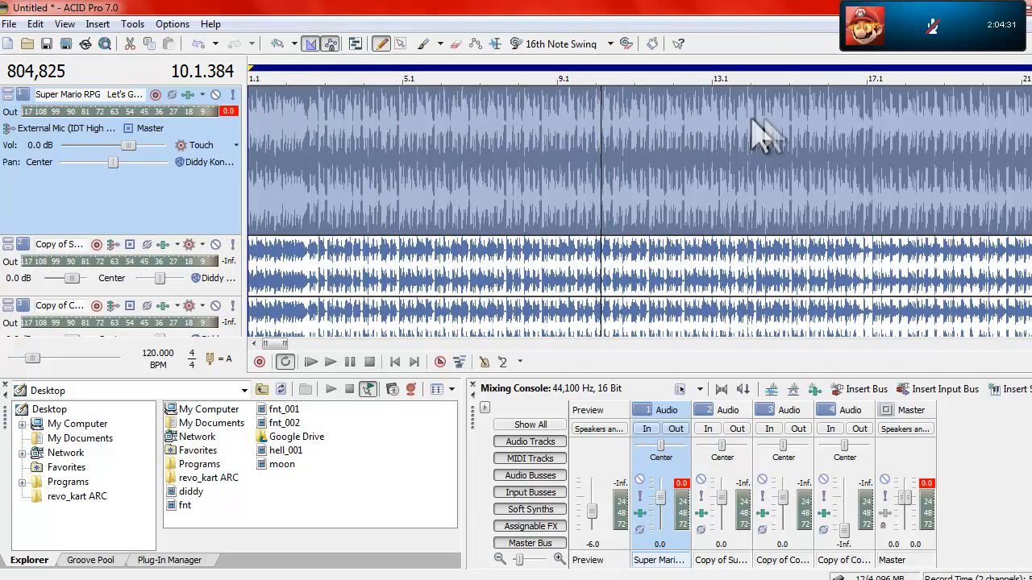
drag(1027, 68, 603, 69)
click(232, 94)
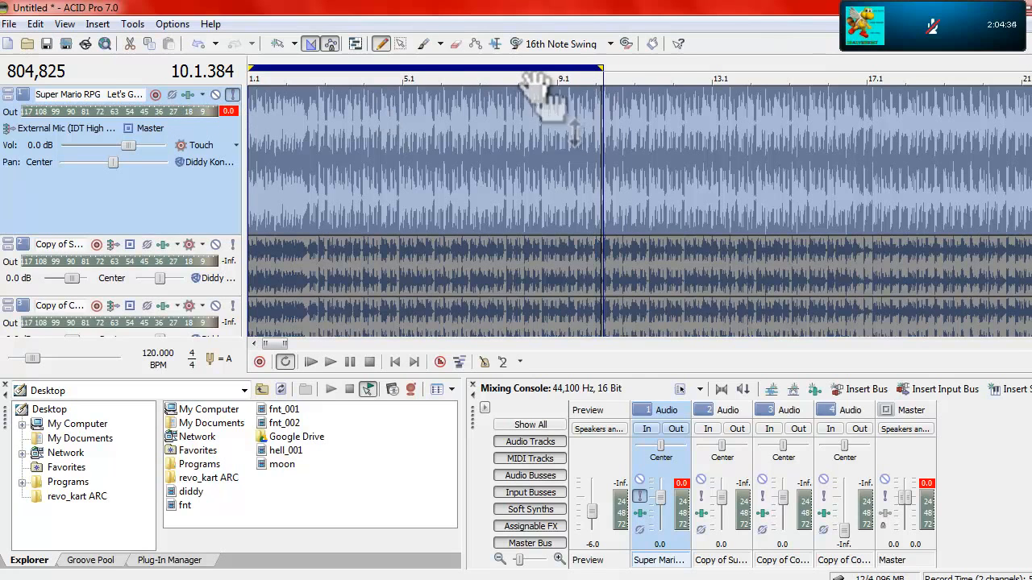
scroll(611, 142, up, 5)
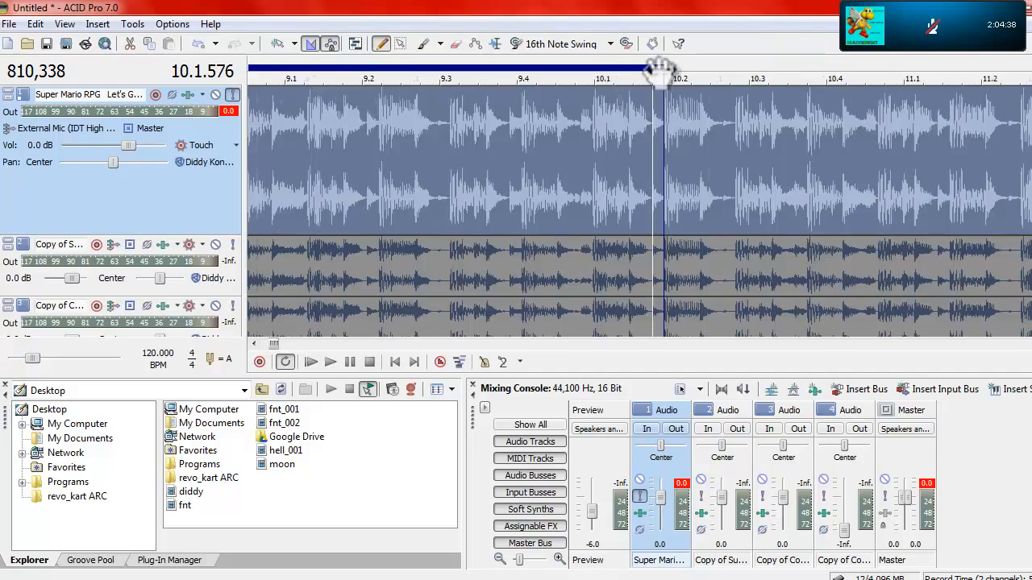
scroll(645, 85, down, 8)
Step: Move the loop region's start to the beat onset between 2.4.192 and 2.4.384, listening to the intro
click(278, 114)
scroll(282, 116, up, 5)
scroll(284, 120, down, 1)
click(343, 133)
key(space)
drag(250, 69, 393, 71)
scroll(394, 141, up, 5)
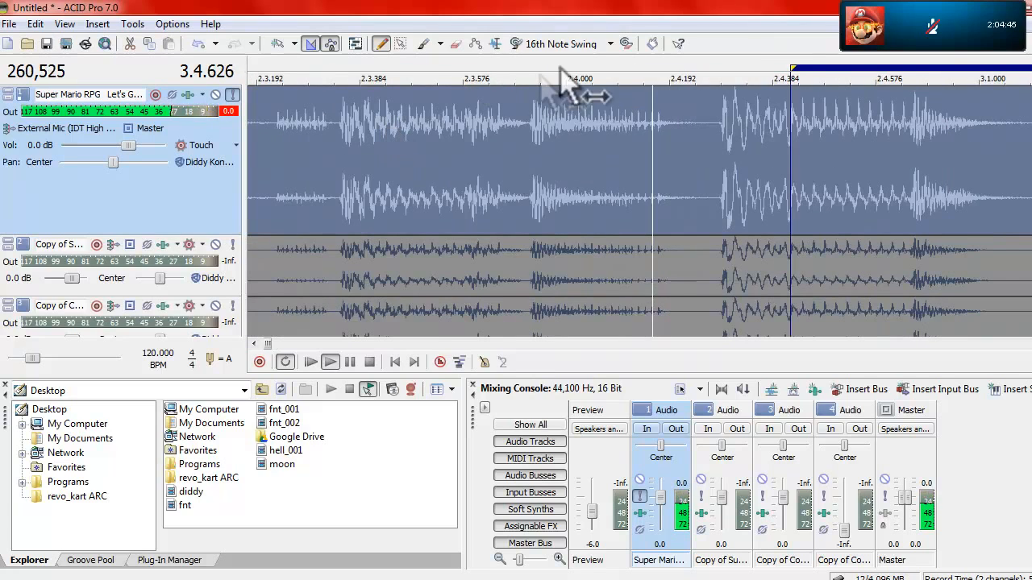
drag(788, 69, 725, 75)
key(space)
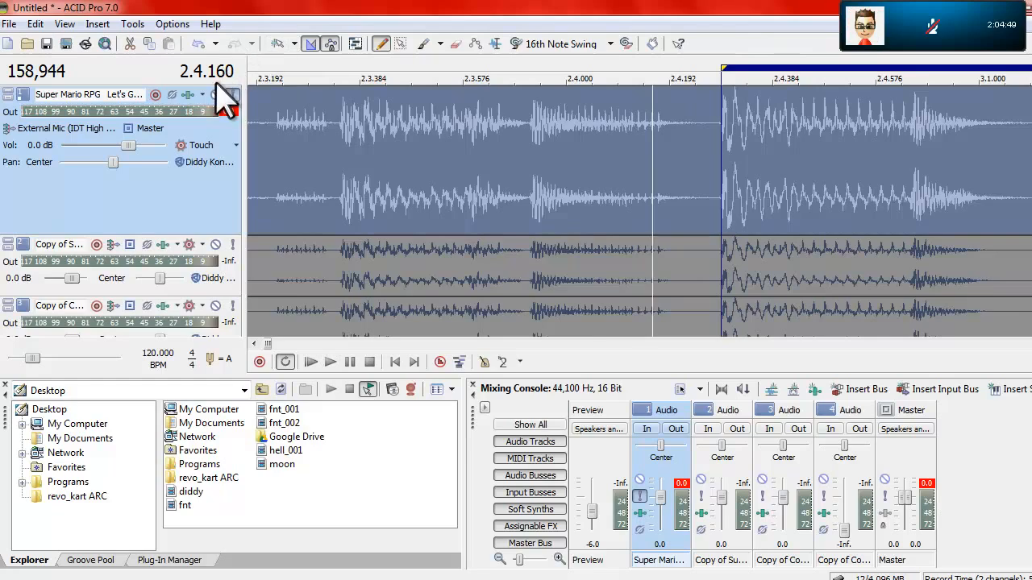
Step: Play the loop from about 9.3.576 across its end to check the transition back to the start
scroll(603, 108, down, 6)
key(space)
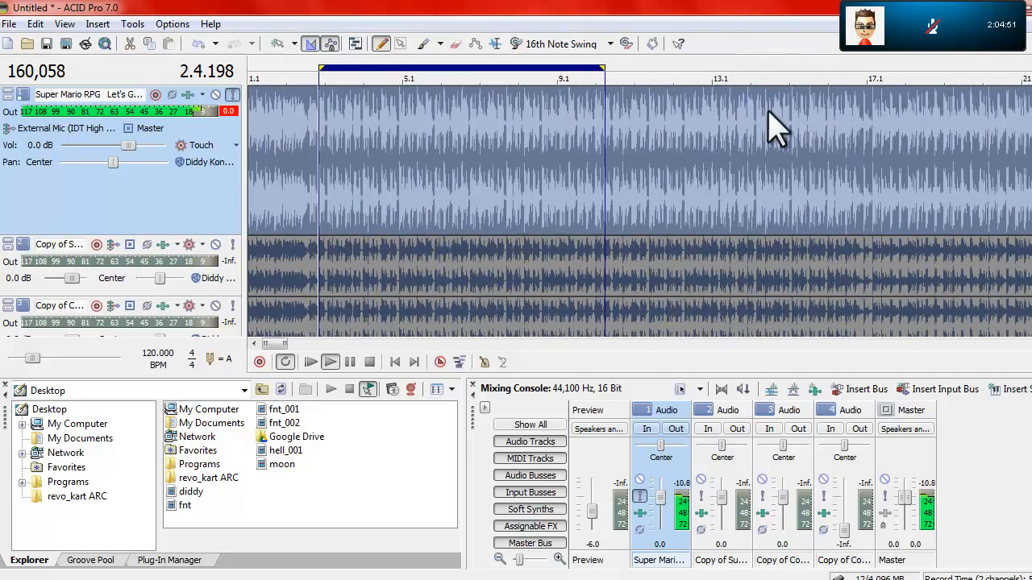
click(584, 61)
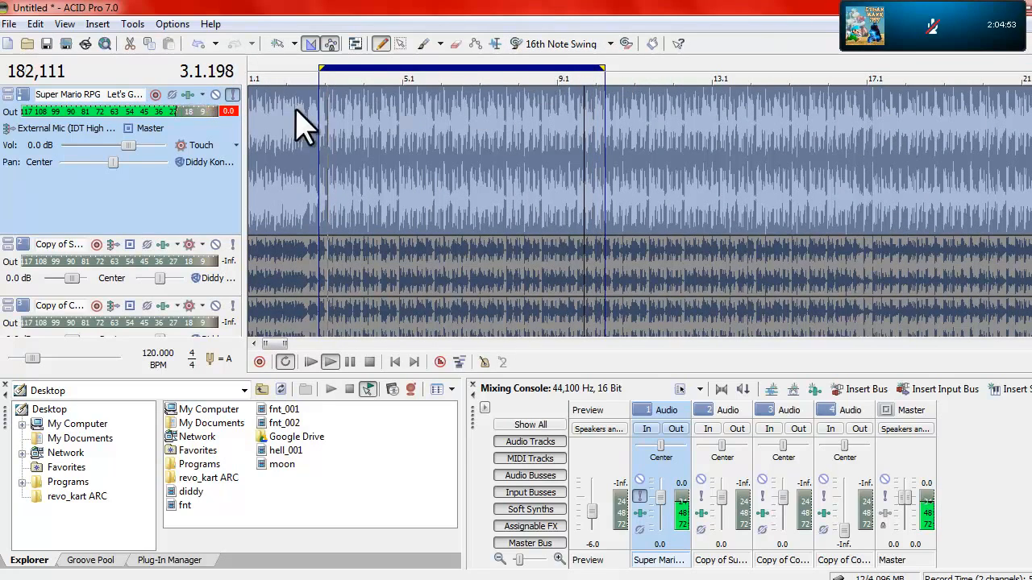
key(space)
Step: Switch the solo from the first track to the second and play it near the loop's end
click(233, 95)
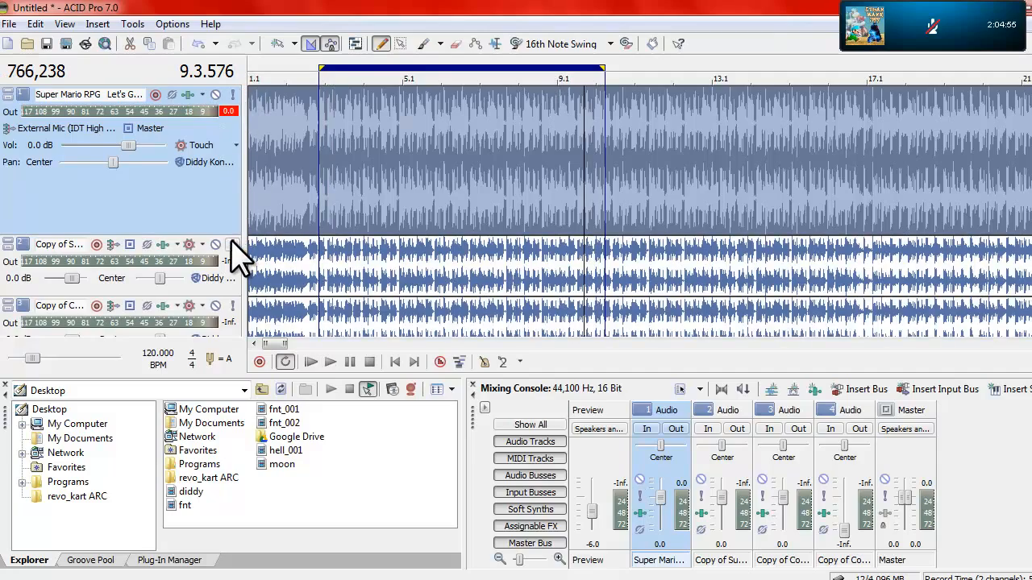
click(232, 242)
key(space)
scroll(504, 186, up, 6)
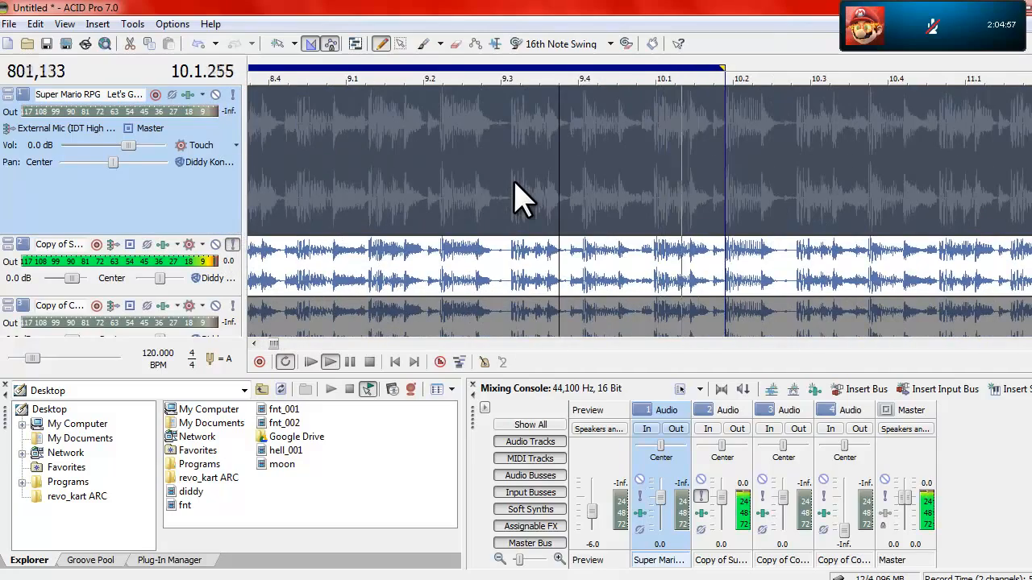
key(space)
scroll(448, 198, down, 5)
scroll(286, 274, down, 3)
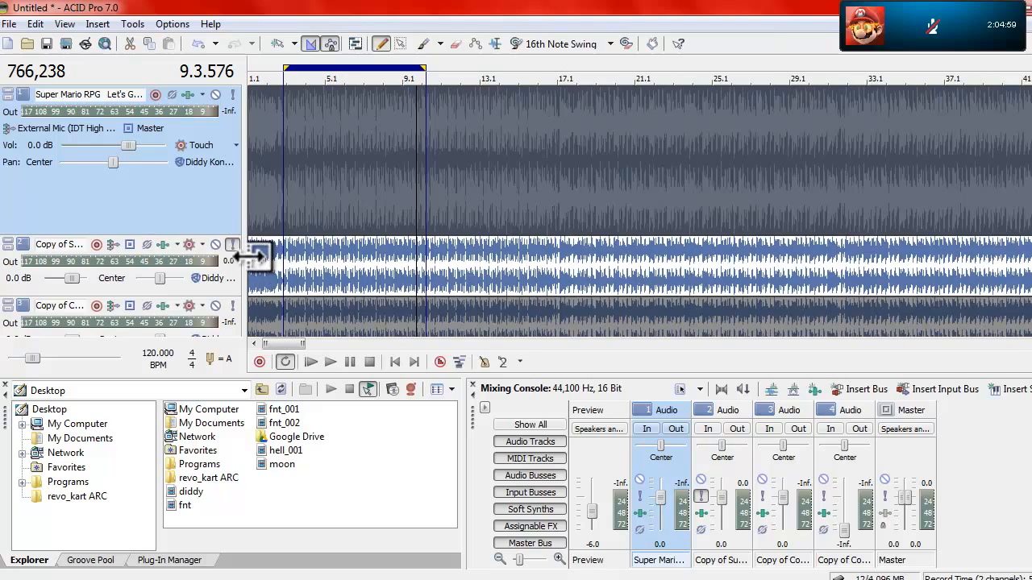
Step: Trim the start of the second track's clip and slide the clip so it begins about midway through bar 7
drag(258, 256, 351, 256)
drag(472, 278, 371, 274)
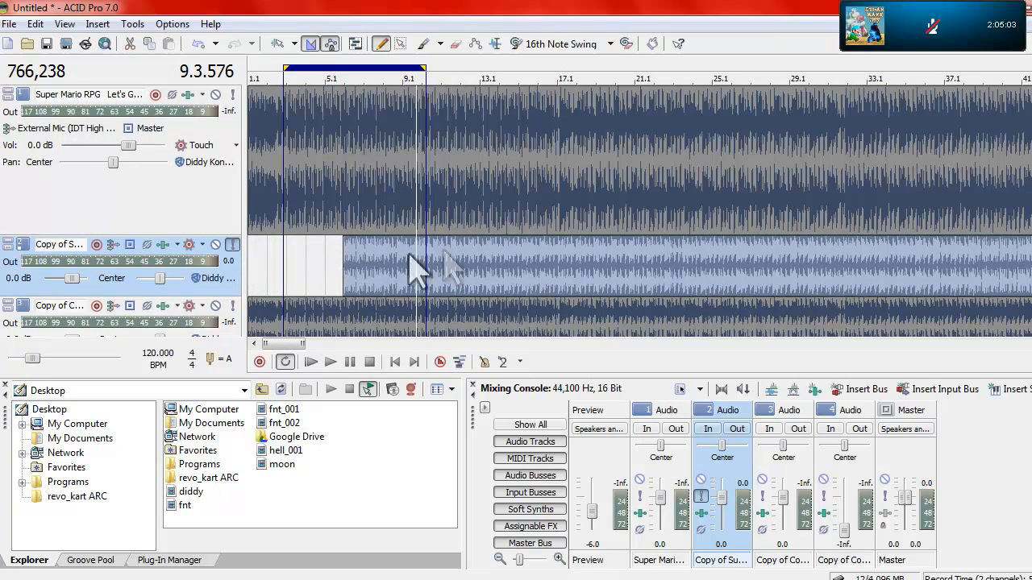
click(455, 62)
key(space)
drag(463, 264, 496, 269)
Step: Play the second track just past the loop's end, around bars 10 and 11, to judge how it lines up
scroll(496, 282, up, 5)
click(570, 61)
click(541, 63)
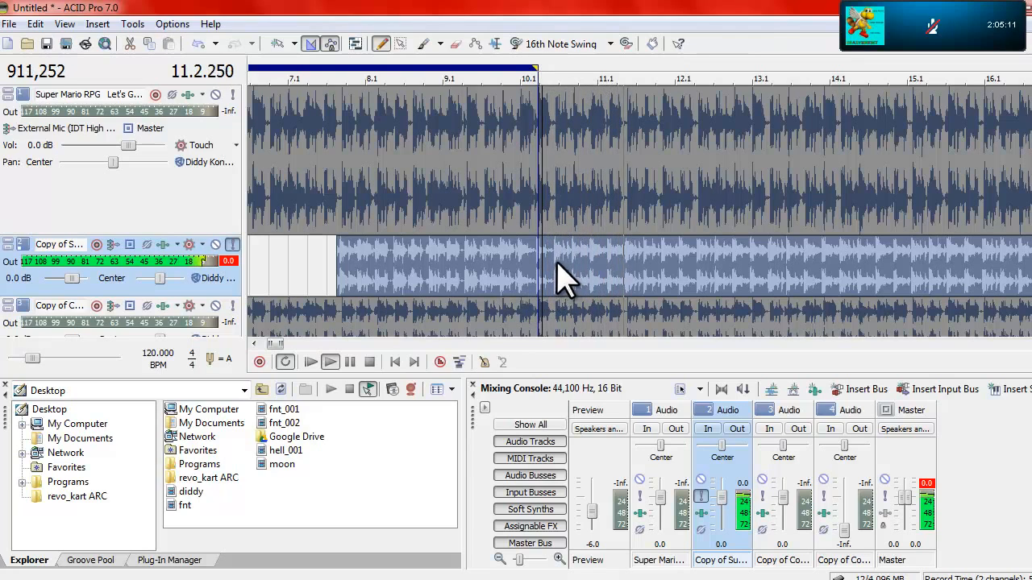
key(space)
scroll(556, 278, up, 3)
key(space)
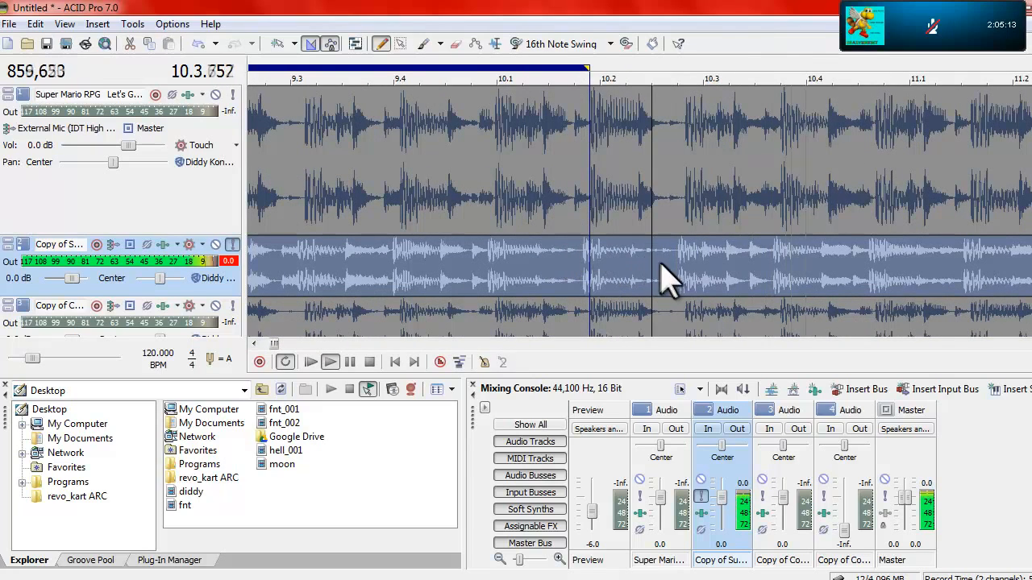
key(space)
Step: Slide the second track's clip to begin about midway through bar 8, play it past the loop's end and place the cursor at 11.1.751
scroll(674, 260, down, 2)
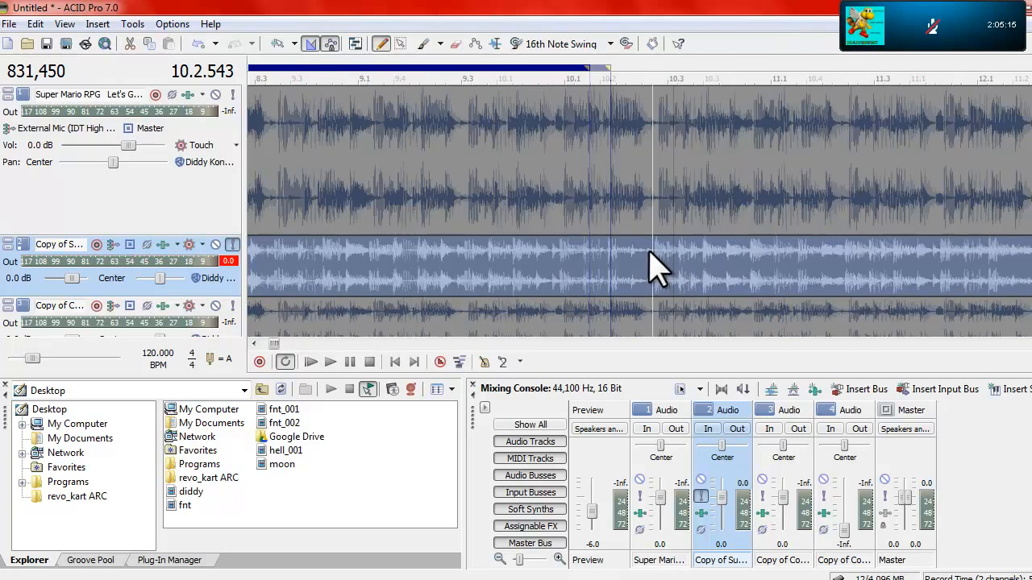
drag(674, 260, 778, 265)
key(space)
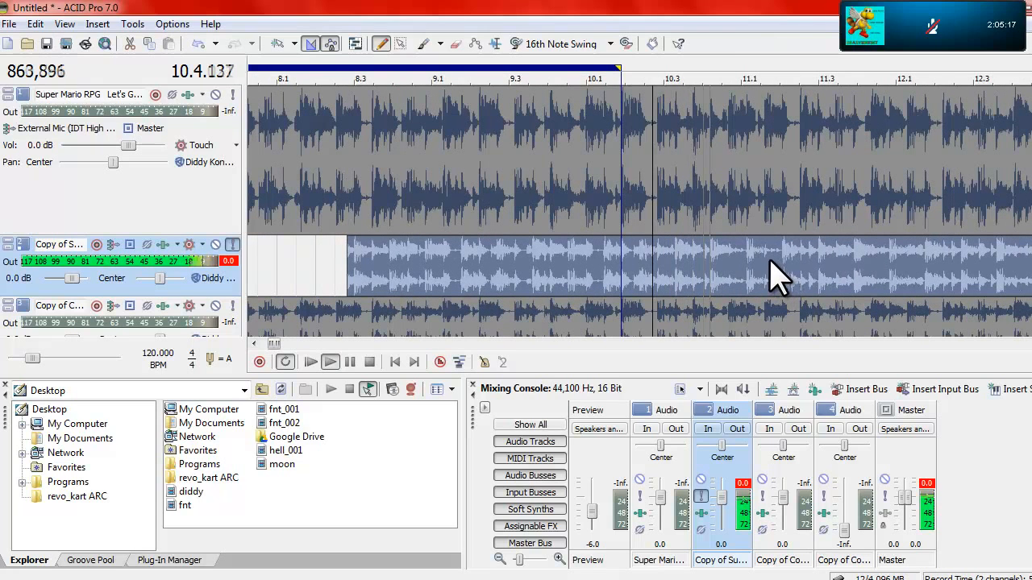
click(780, 267)
key(space)
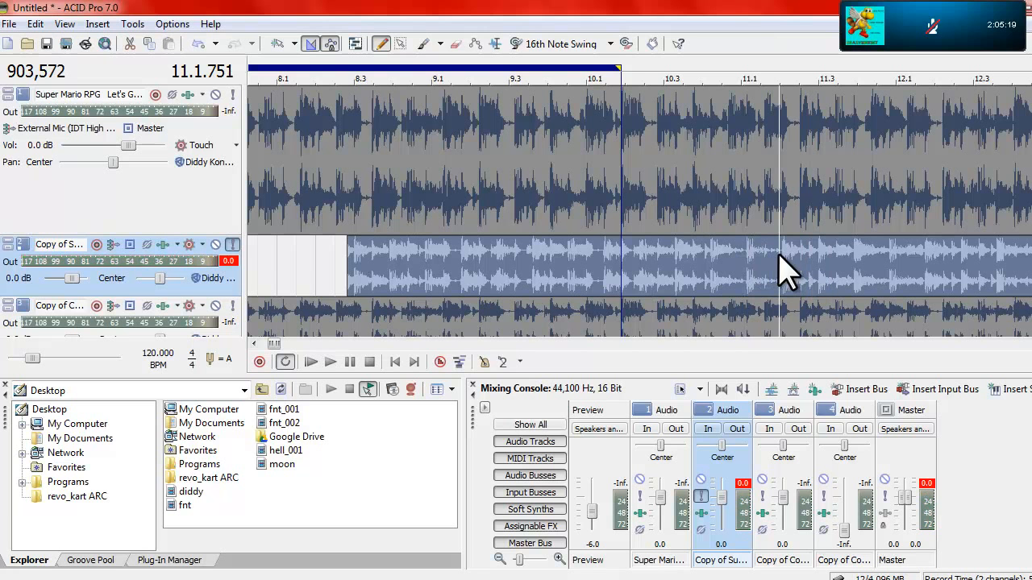
Step: Trim the start of the second track's clip to the beat onset just after 11.2
drag(350, 266, 752, 269)
scroll(777, 258, up, 2)
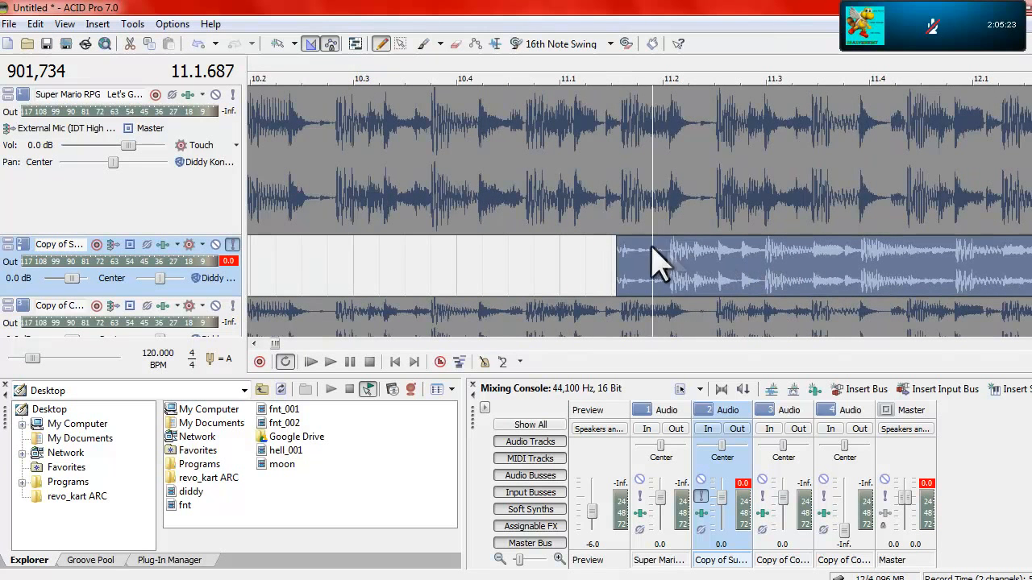
drag(617, 267, 673, 267)
Step: Slide the second track's clip back to the project's beginning and mark the loop area as a region
scroll(642, 267, down, 5)
drag(427, 256, 274, 270)
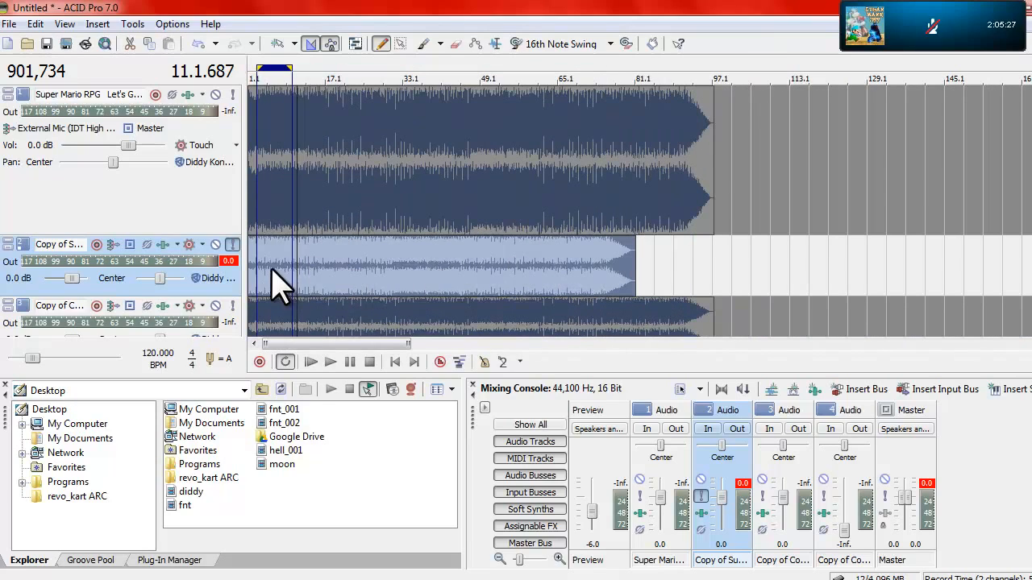
click(272, 270)
scroll(276, 268, up, 4)
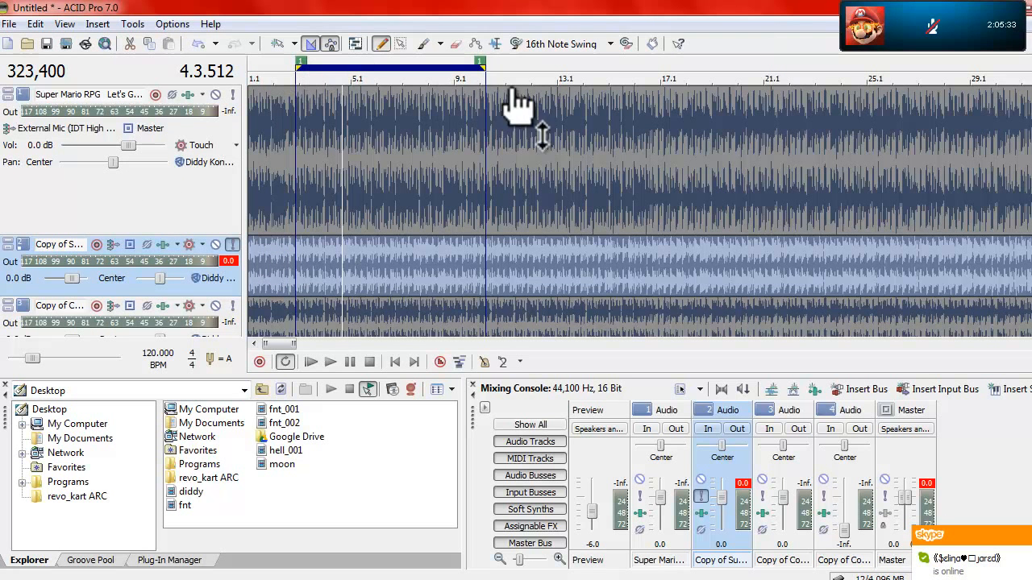
mouse_move(311, 263)
mouse_down()
mouse_move(448, 266)
mouse_move(312, 268)
mouse_move(293, 248)
mouse_move(355, 259)
mouse_move(311, 264)
mouse_up()
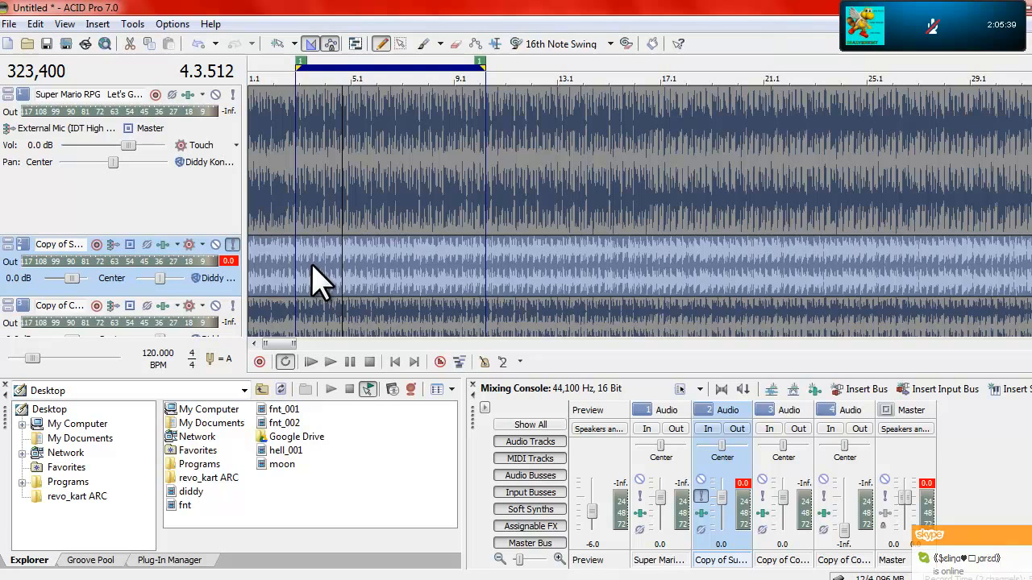
Step: Play the second track and slide its clip so it begins at about 2.3, just before the loop's start
key(space)
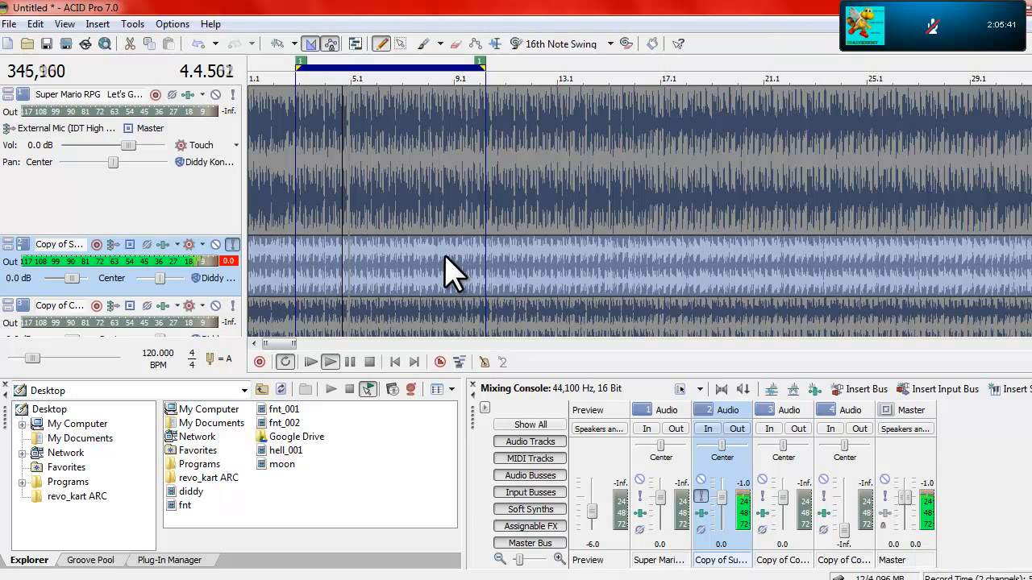
drag(298, 282, 336, 285)
scroll(298, 278, up, 5)
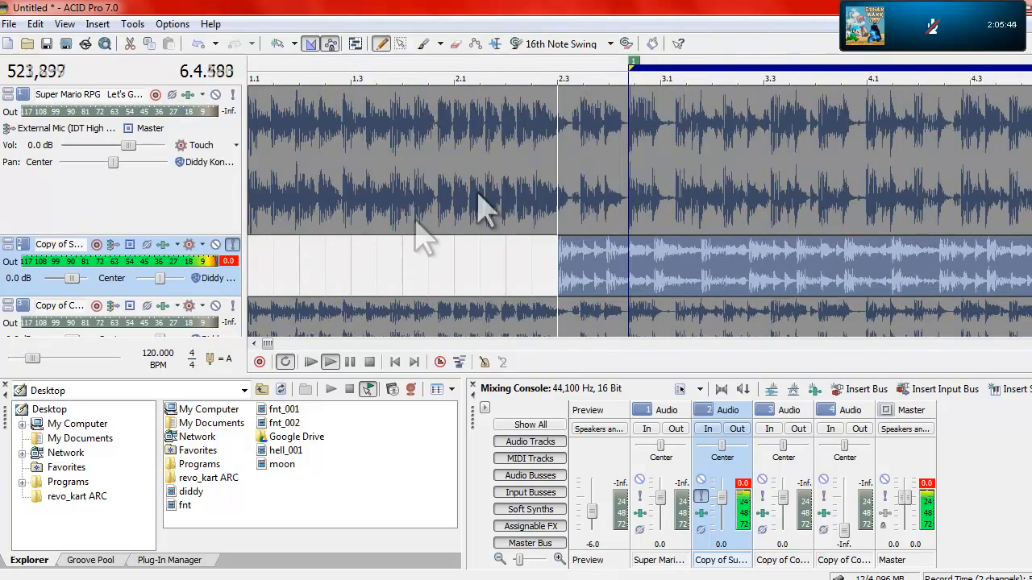
click(522, 64)
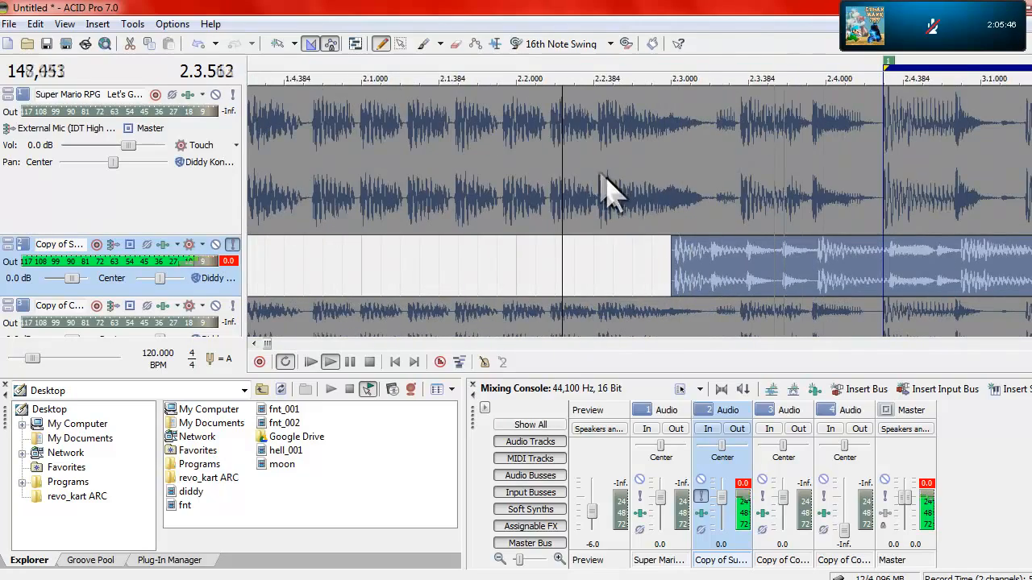
drag(653, 268, 629, 264)
Step: Play across the loop's end and compare the second track's beats with the first track's at that point
scroll(629, 265, down, 3)
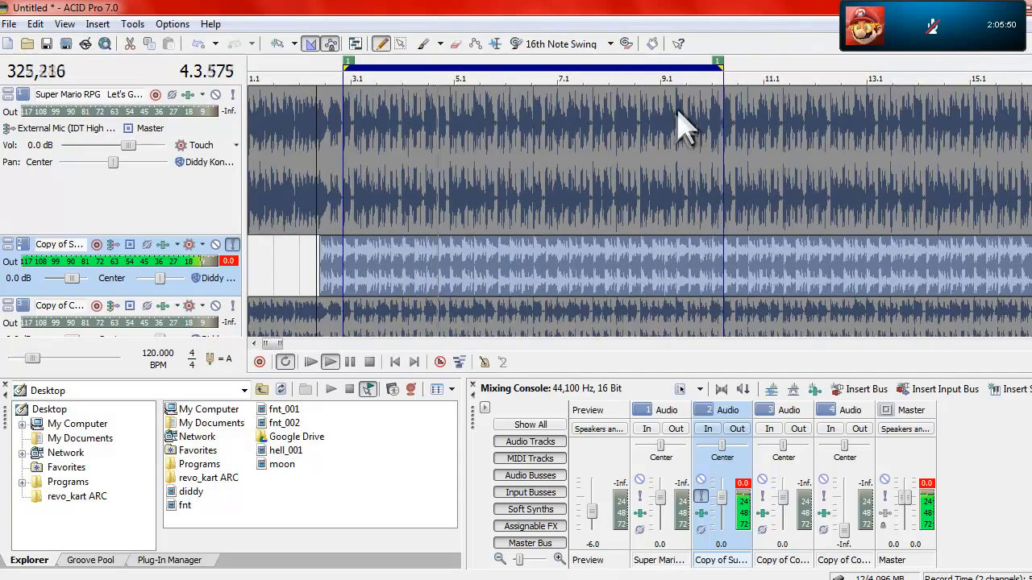
click(663, 57)
click(609, 213)
scroll(611, 214, up, 3)
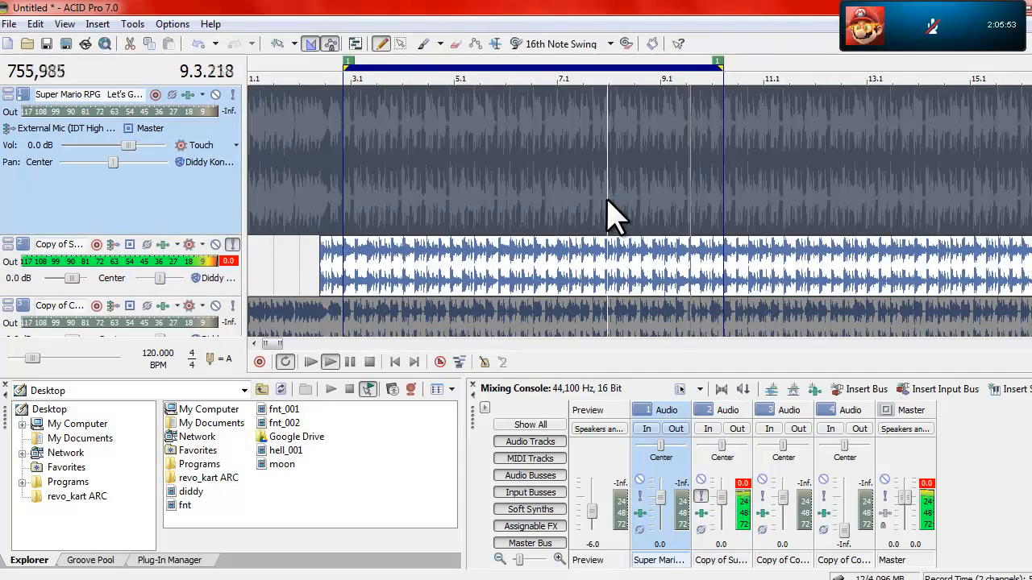
scroll(608, 201, down, 2)
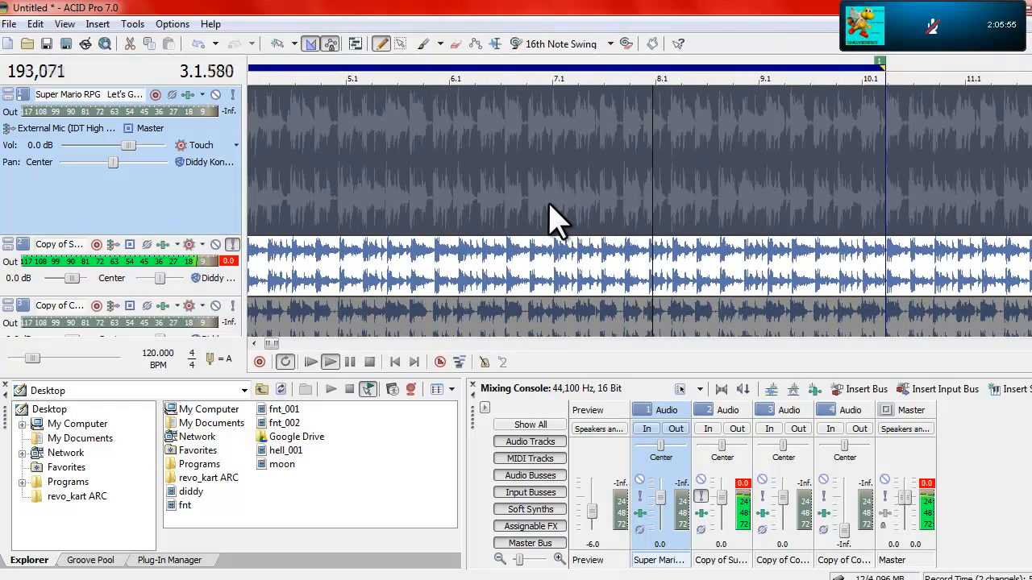
click(886, 274)
scroll(886, 272, up, 6)
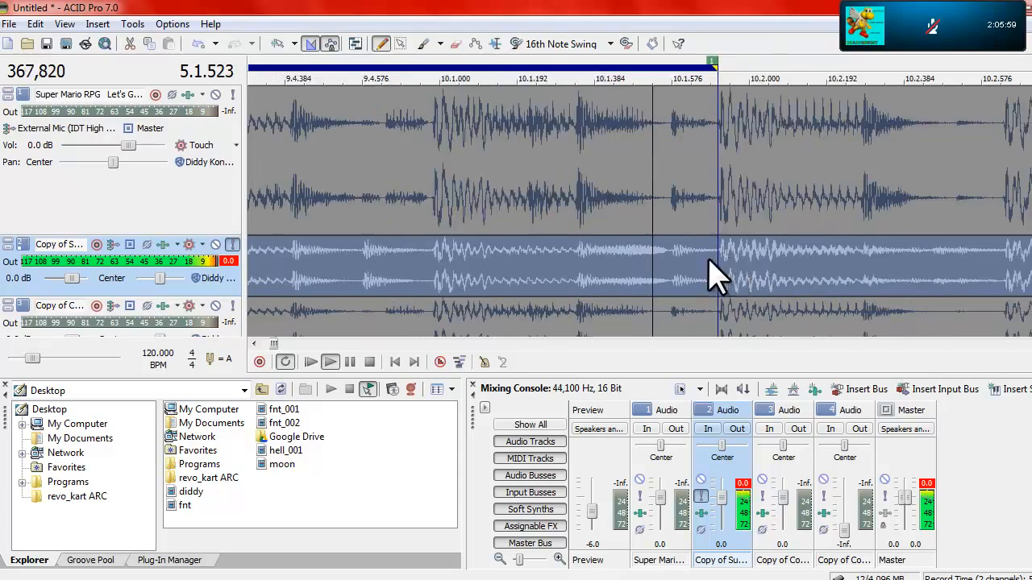
scroll(737, 266, down, 4)
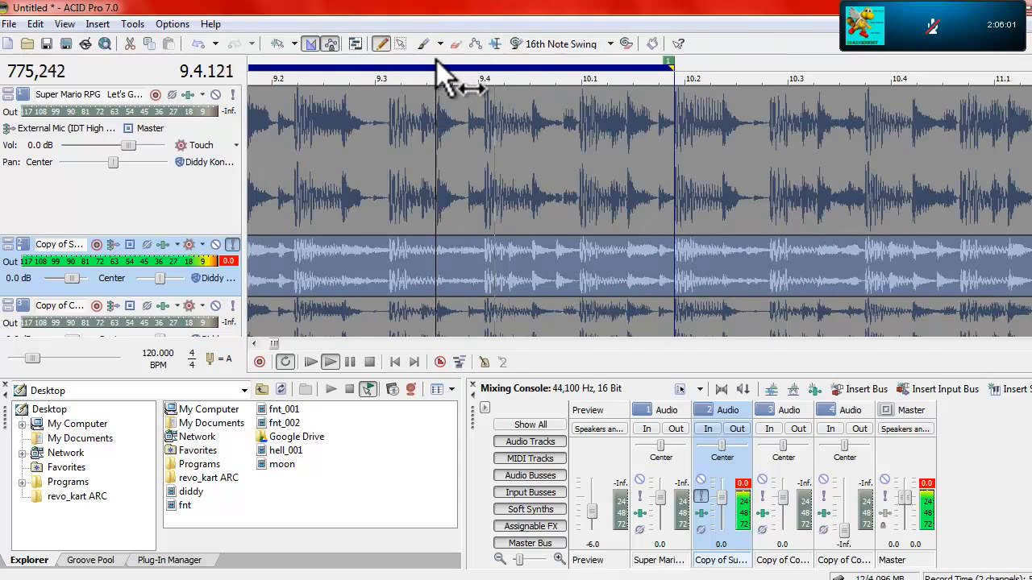
scroll(544, 248, down, 6)
key(space)
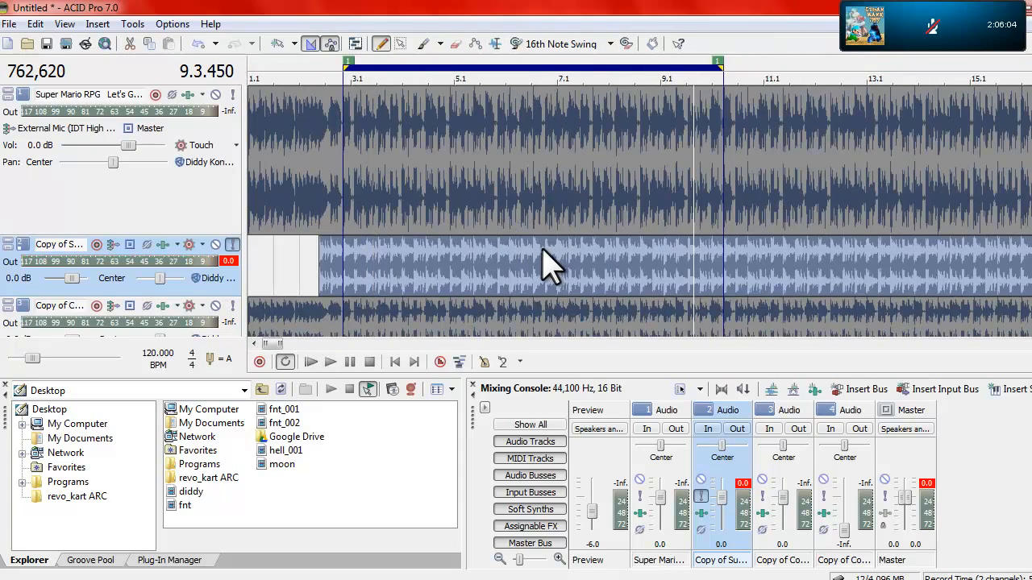
Step: Play the loop with the first track soloed and switch the solo to the second track to compare them
click(233, 94)
click(234, 244)
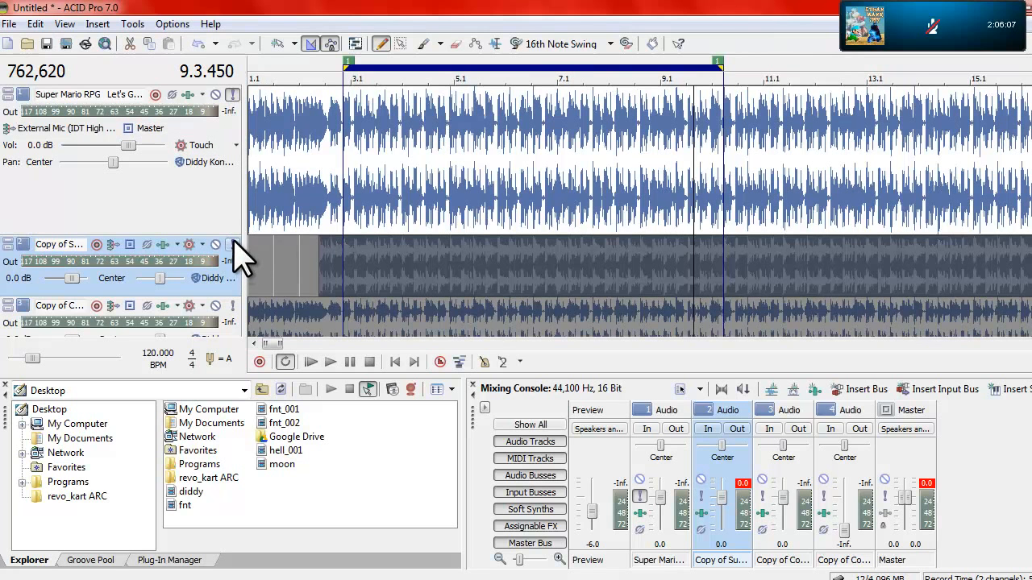
key(space)
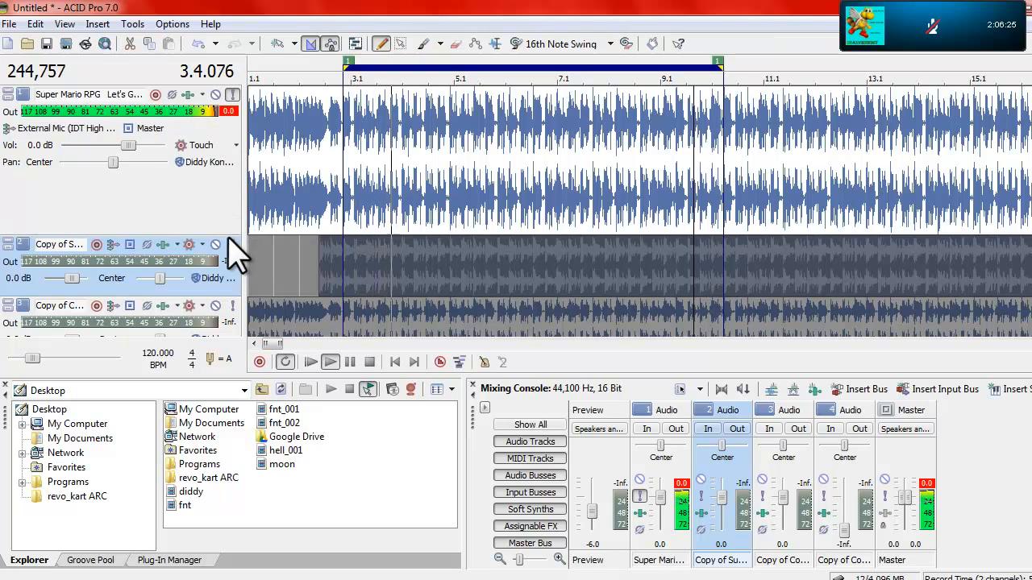
click(233, 244)
click(233, 95)
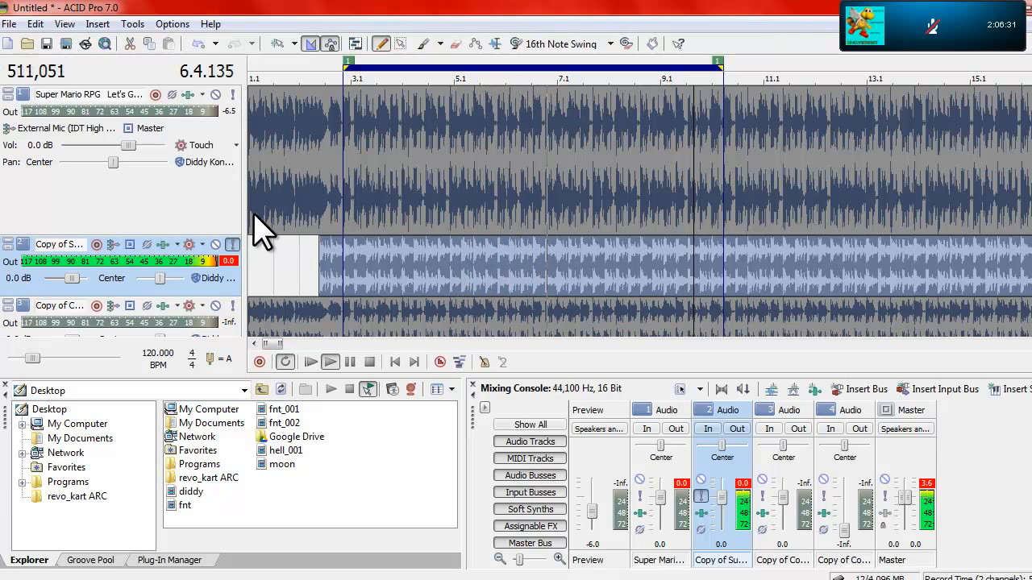
Step: Mute the first track and shrink its height to a thin strip
click(233, 95)
click(214, 94)
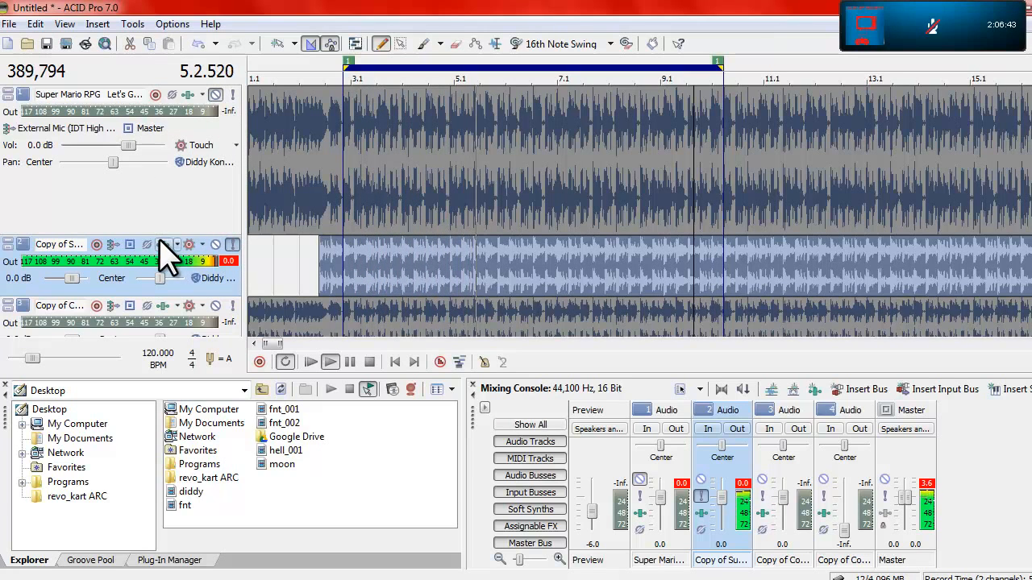
drag(161, 237, 143, 106)
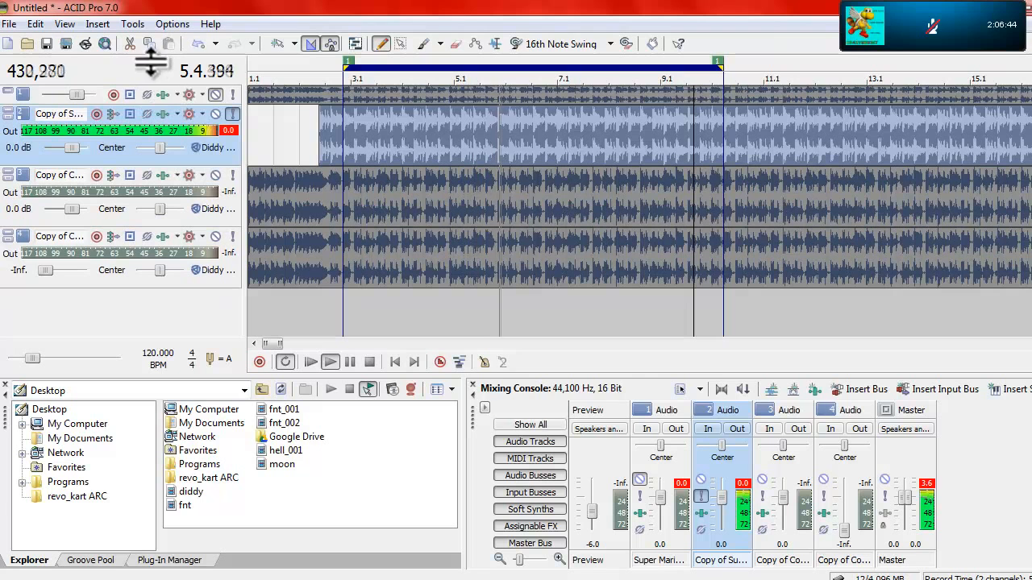
Step: Alternate the solo between the first and second tracks during loop playback, stop it and clear the solo
click(232, 94)
click(232, 114)
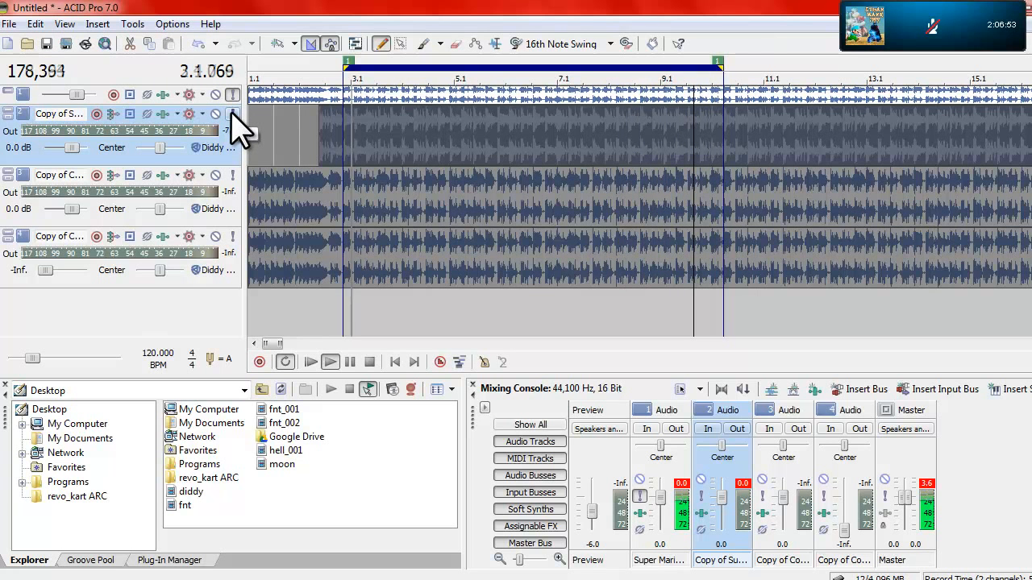
click(232, 114)
click(232, 98)
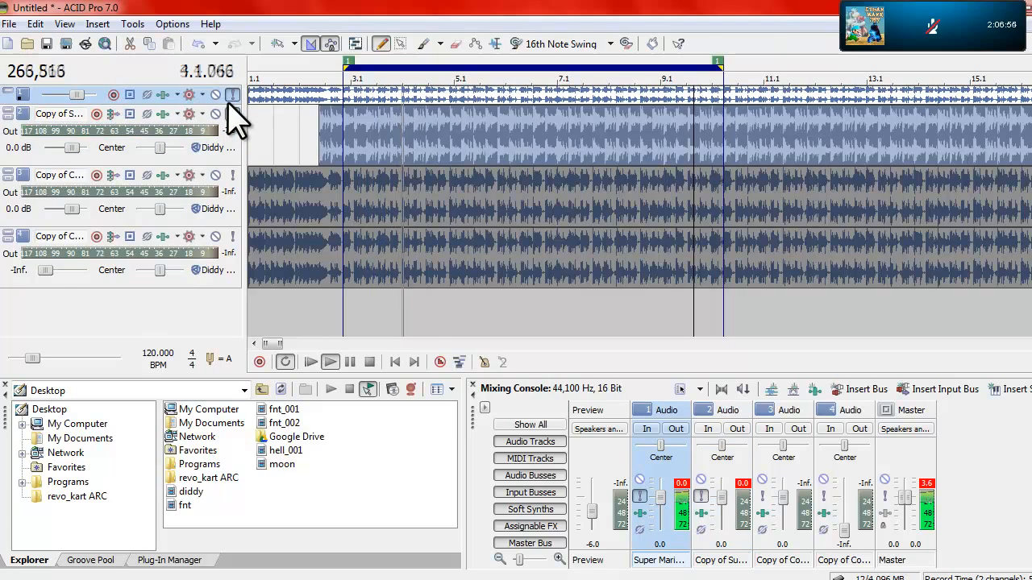
click(232, 113)
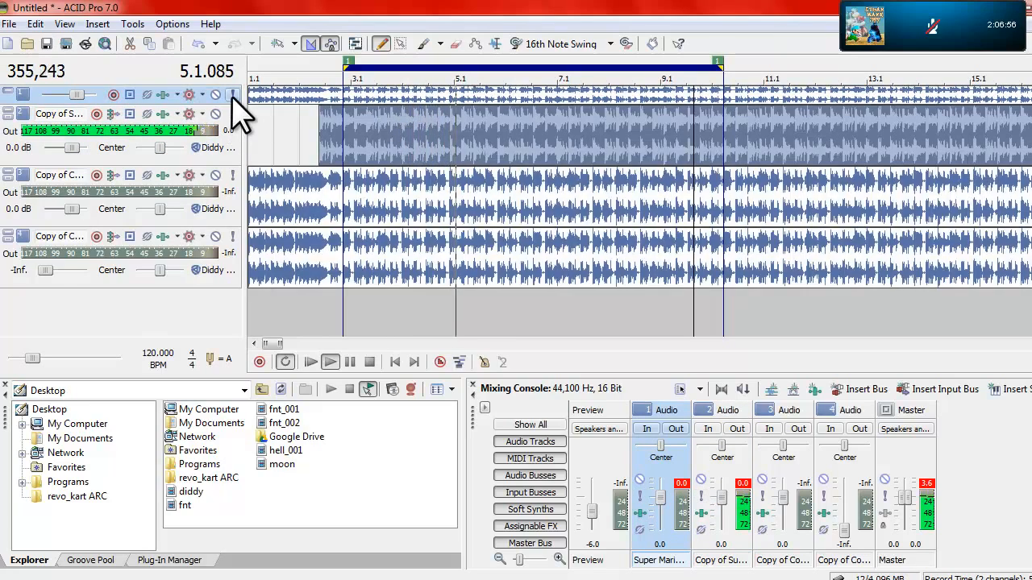
click(232, 95)
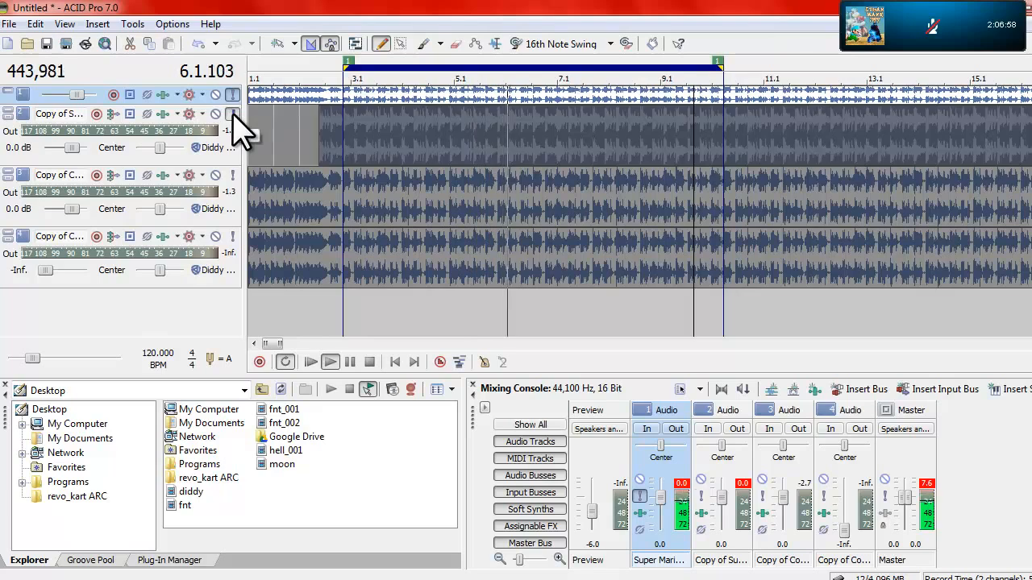
click(233, 113)
click(233, 94)
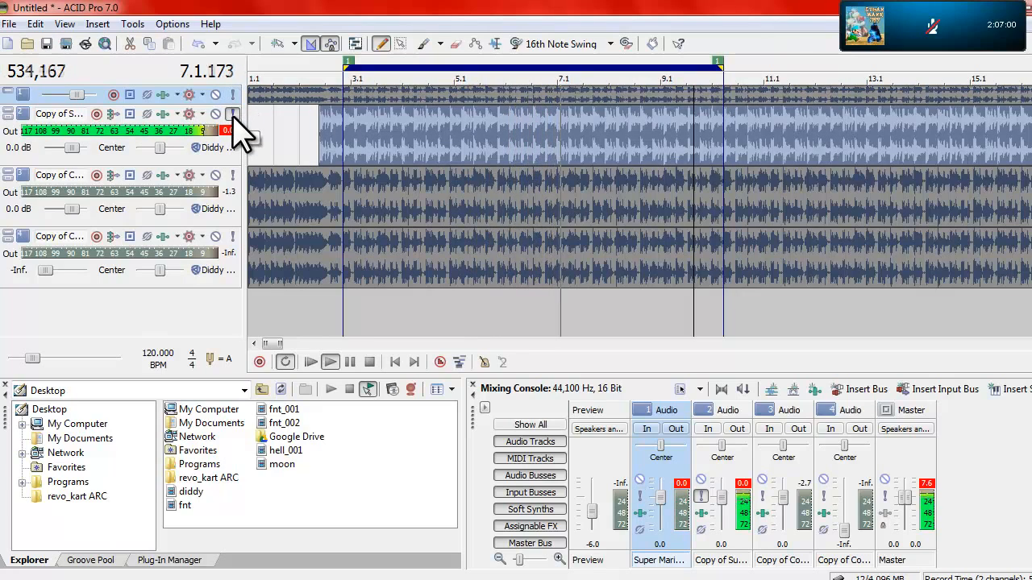
click(233, 114)
click(232, 95)
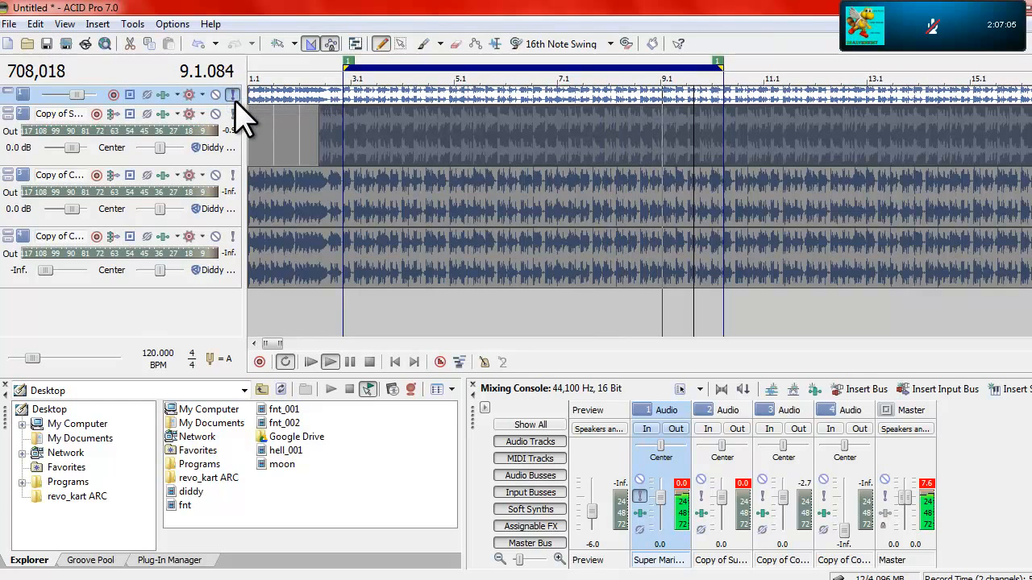
click(369, 362)
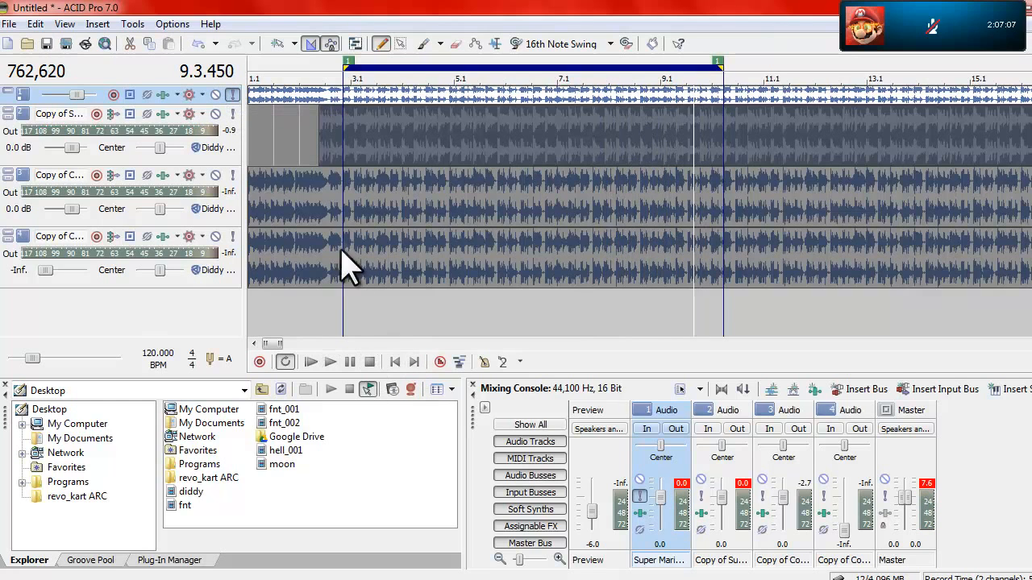
scroll(323, 230, down, 6)
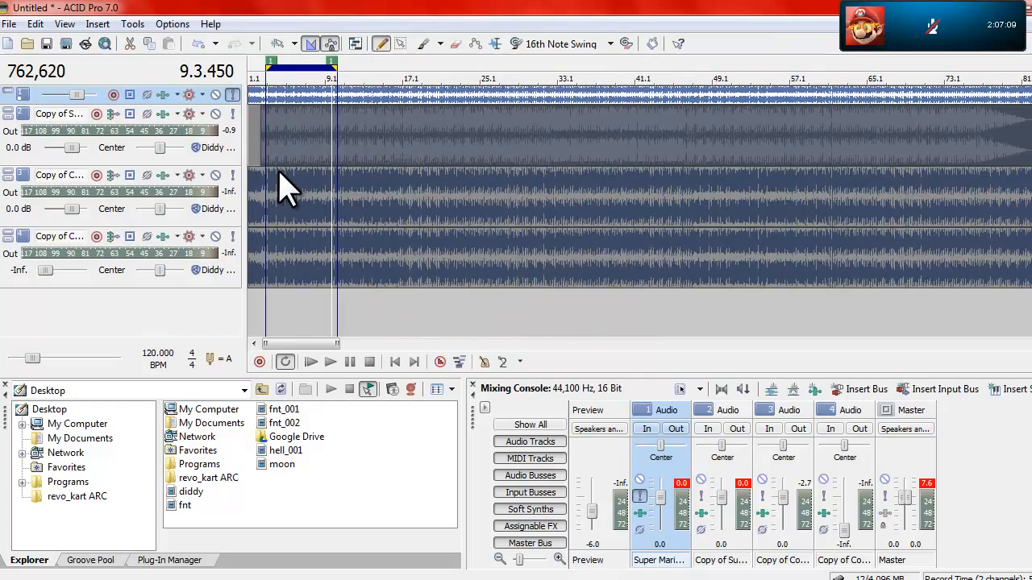
click(231, 95)
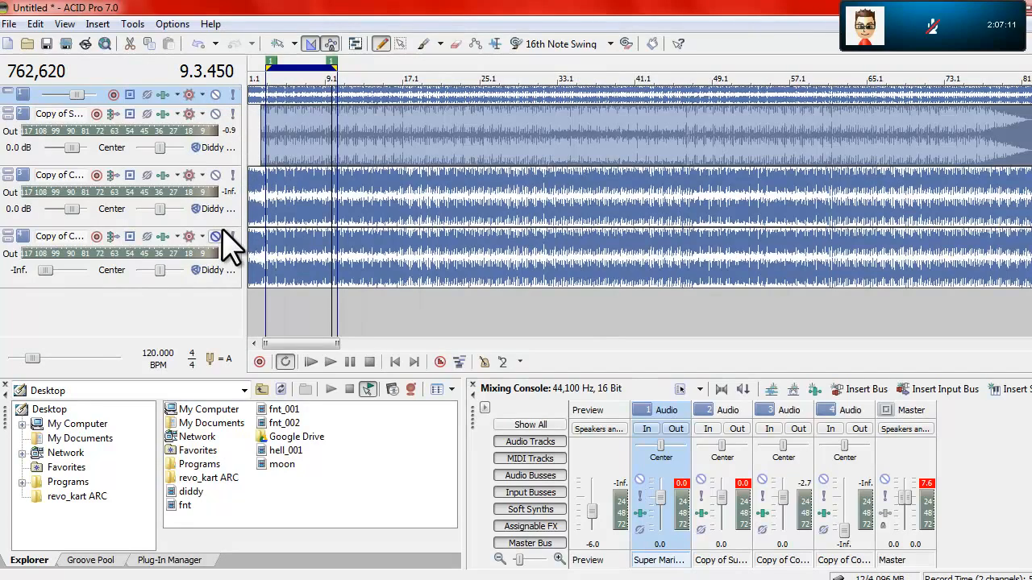
Step: Enlarge the third track's height and slide its clip to begin near the end of bar 12
drag(223, 230, 224, 306)
drag(306, 230, 432, 234)
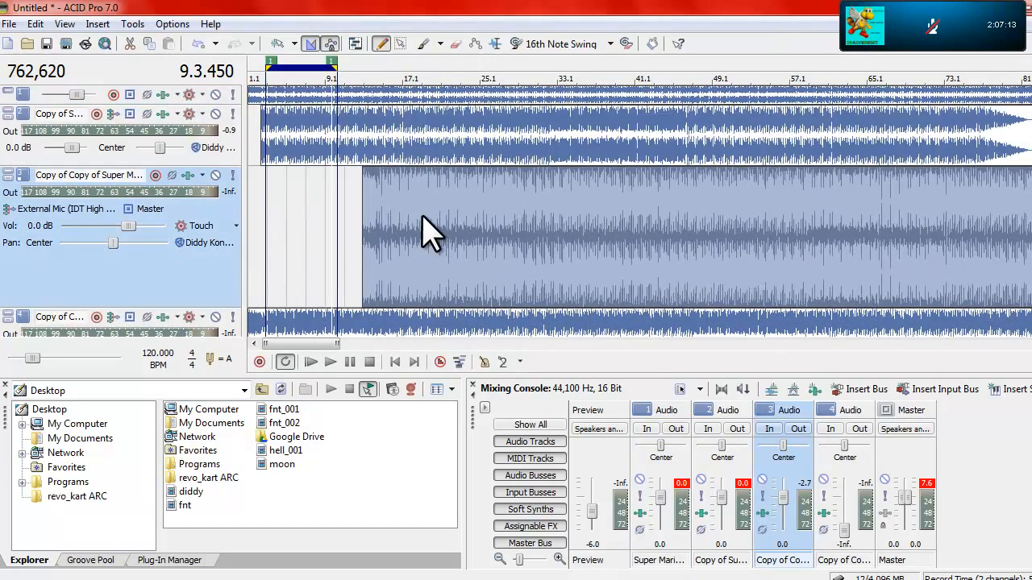
Step: Solo the third track and play it from 15.2.256 onward
click(386, 72)
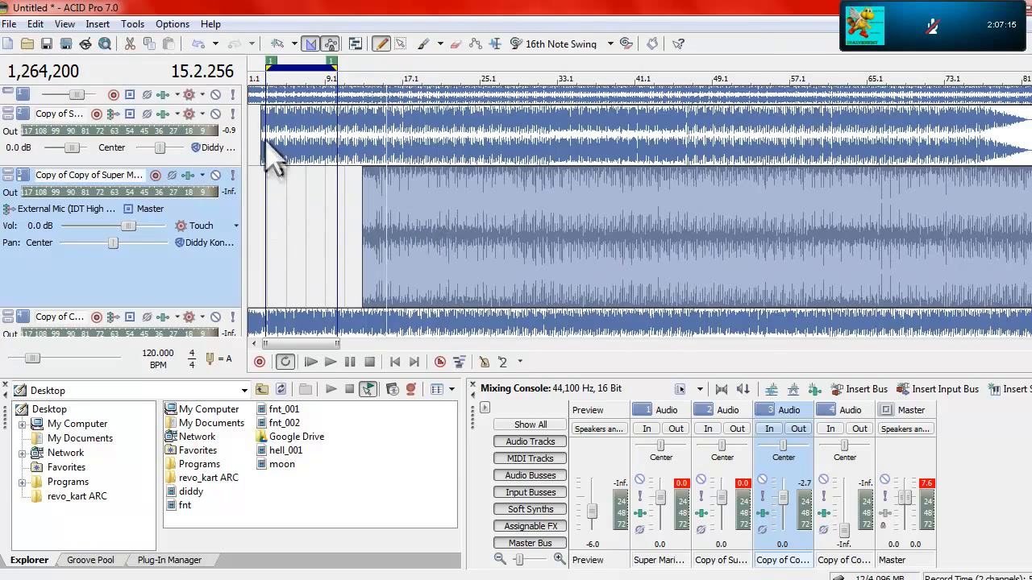
click(231, 175)
key(space)
scroll(544, 202, down, 2)
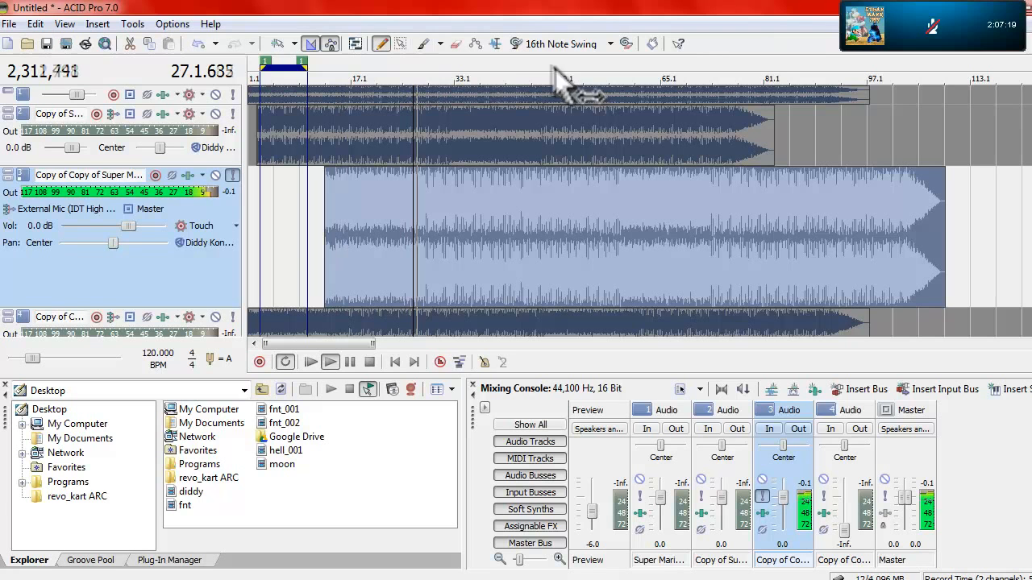
Step: Slide the third track's clip to begin just after the start of the second track's clip, shortly before the loop region
drag(327, 216, 253, 241)
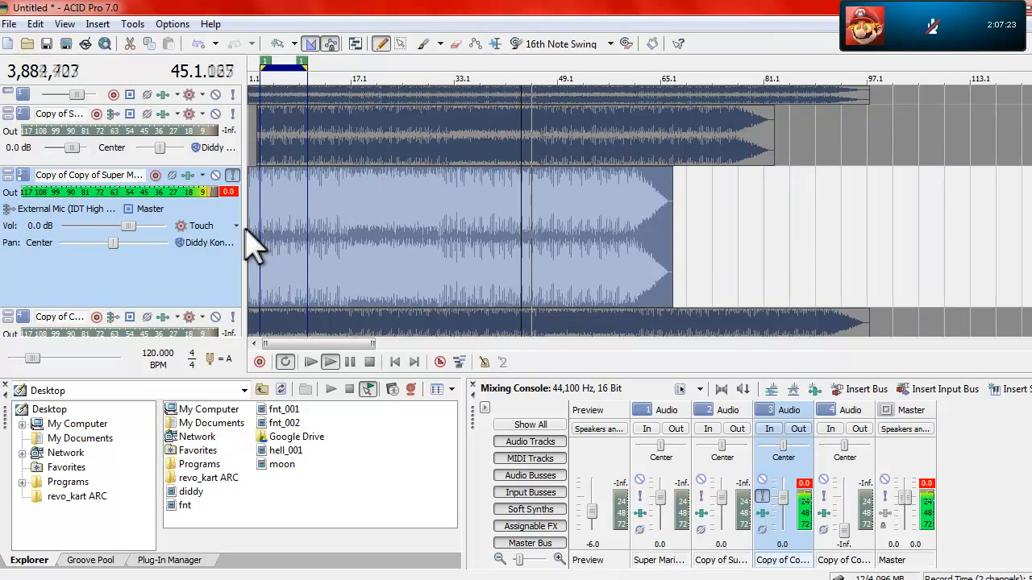
scroll(393, 170, up, 5)
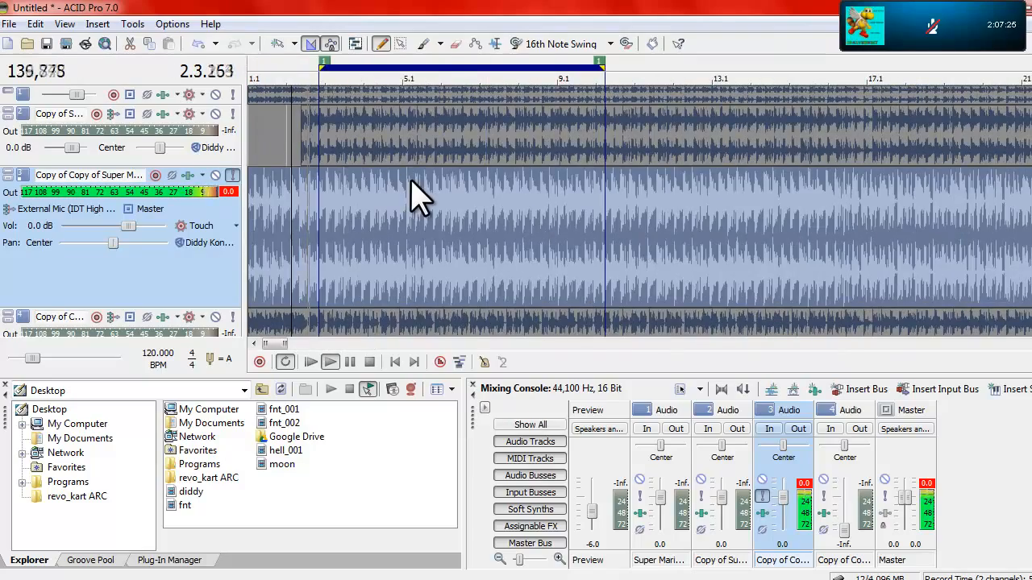
scroll(367, 197, up, 3)
drag(308, 218, 438, 231)
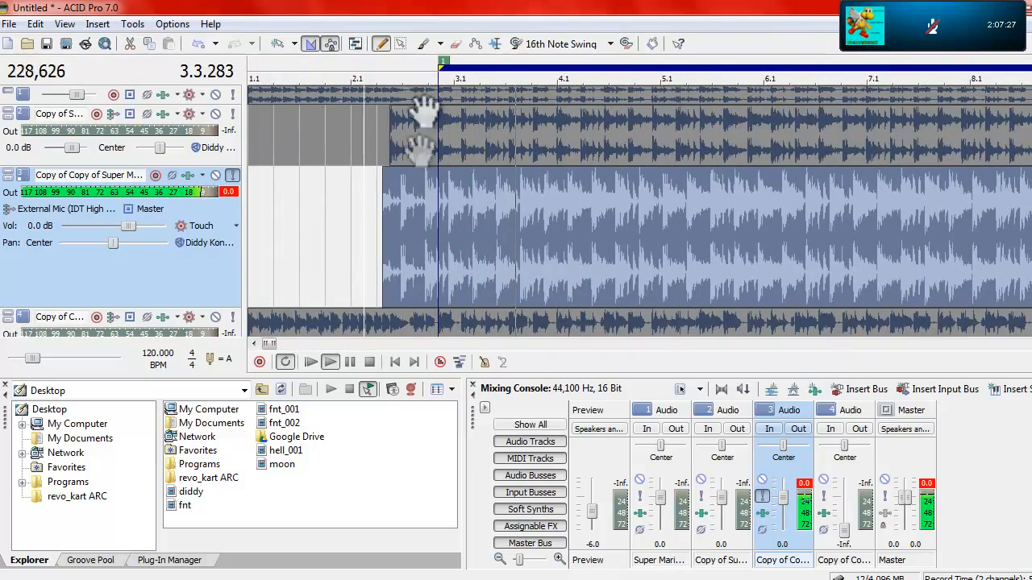
scroll(399, 92, up, 2)
scroll(417, 115, up, 1)
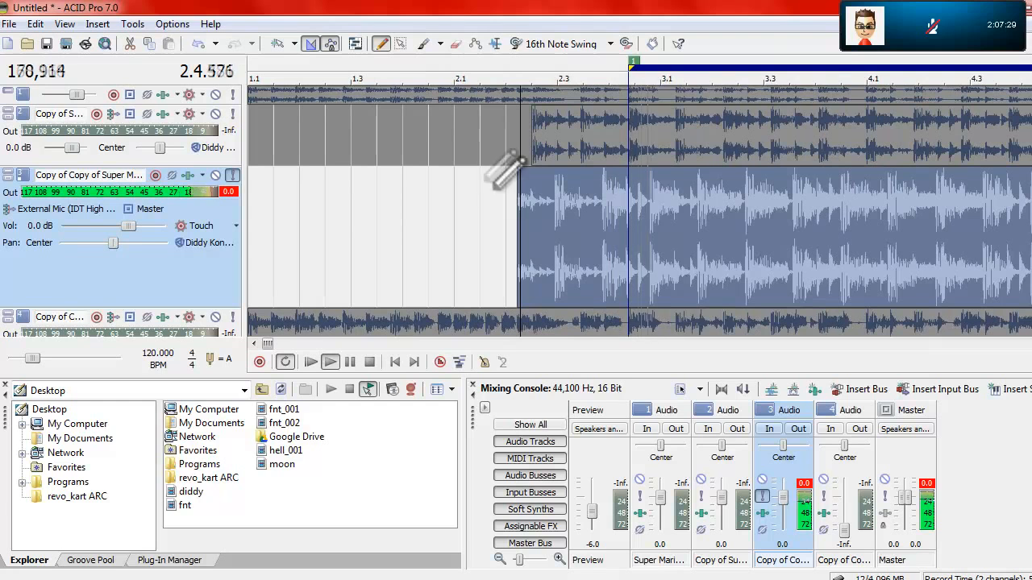
drag(533, 216, 664, 233)
scroll(657, 210, down, 7)
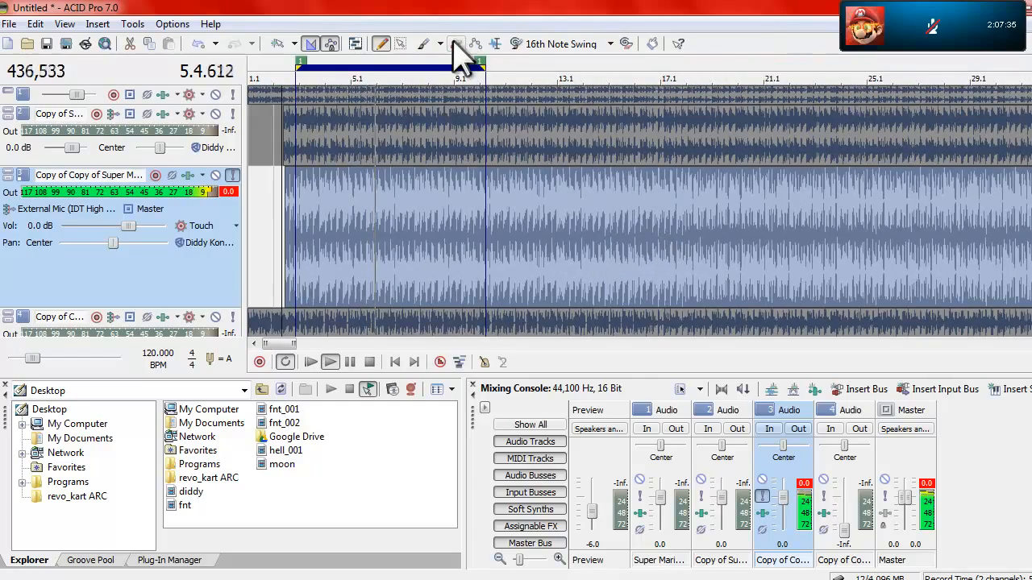
Step: Examine the tracks' waveforms around the loop region's end, place the cursor at 8.4.384 and stop playback
click(479, 152)
scroll(478, 153, up, 5)
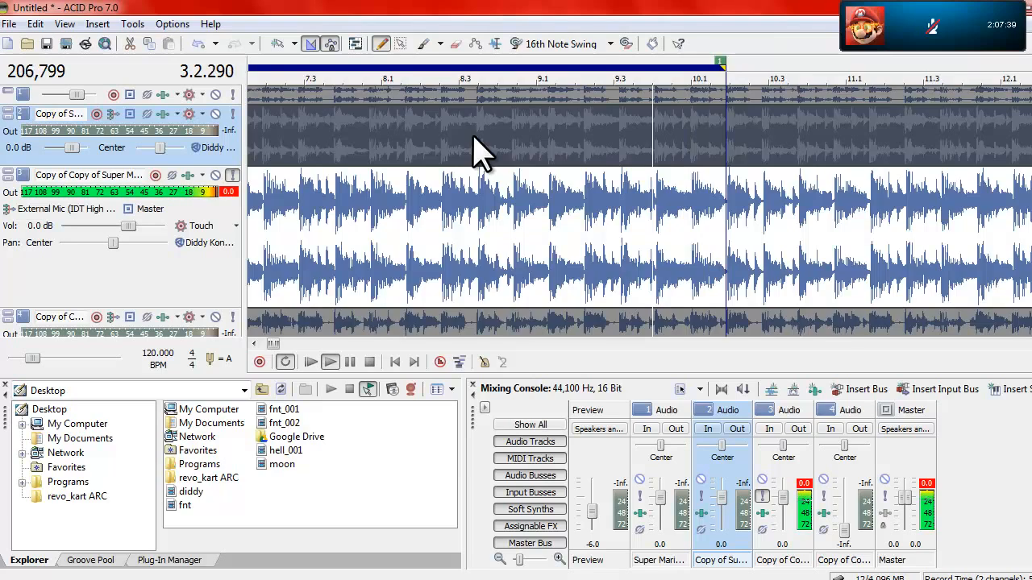
scroll(473, 154, down, 5)
click(554, 61)
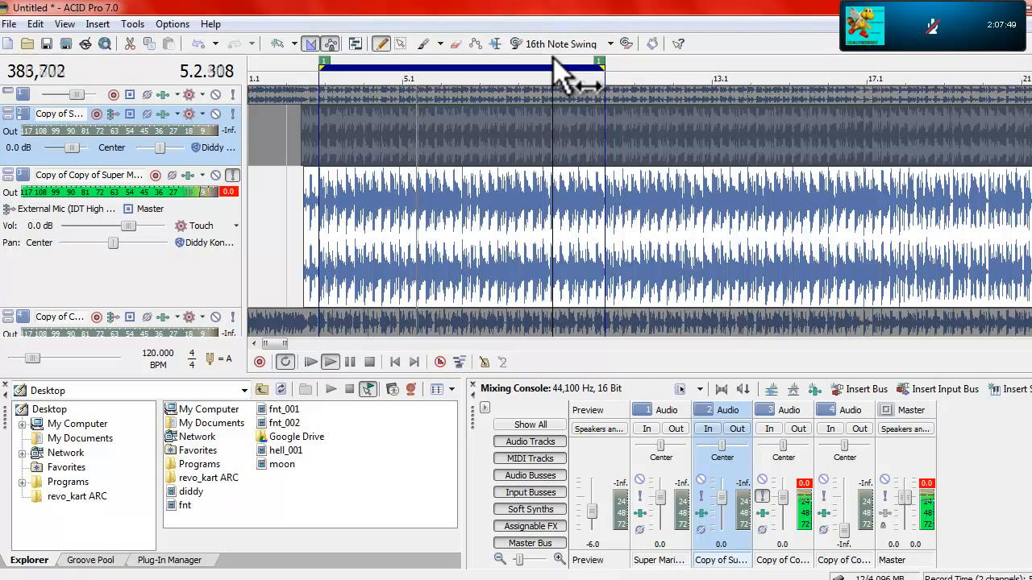
key(space)
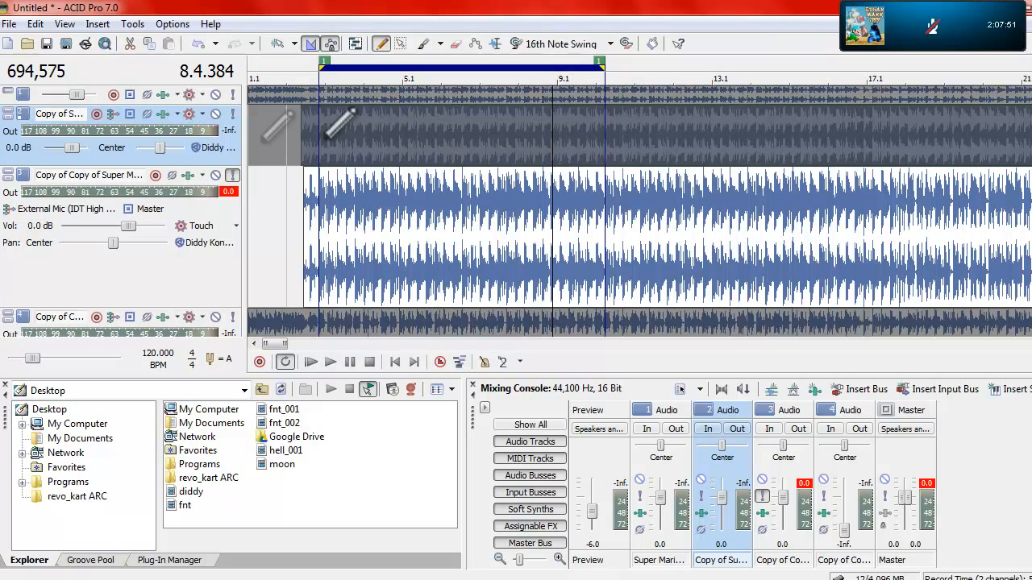
Step: Leave only the first track soloed, play the project from the start and stop it
click(233, 114)
click(232, 95)
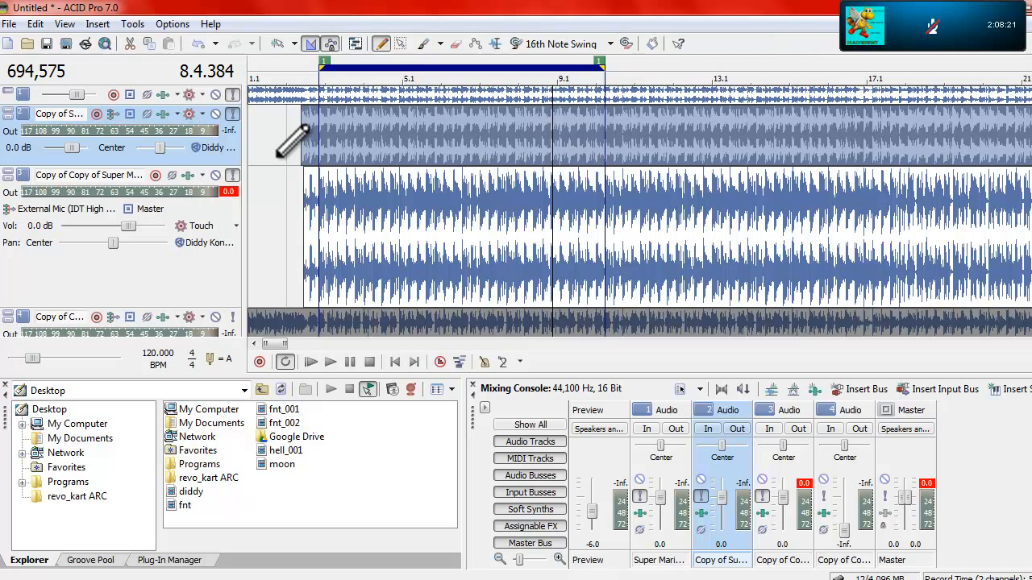
click(232, 113)
click(232, 175)
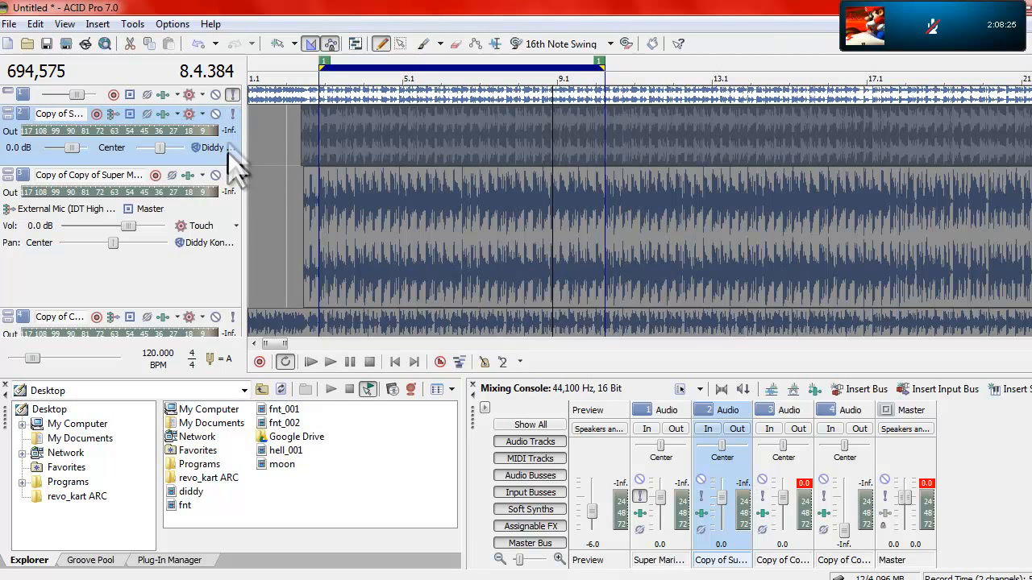
click(311, 362)
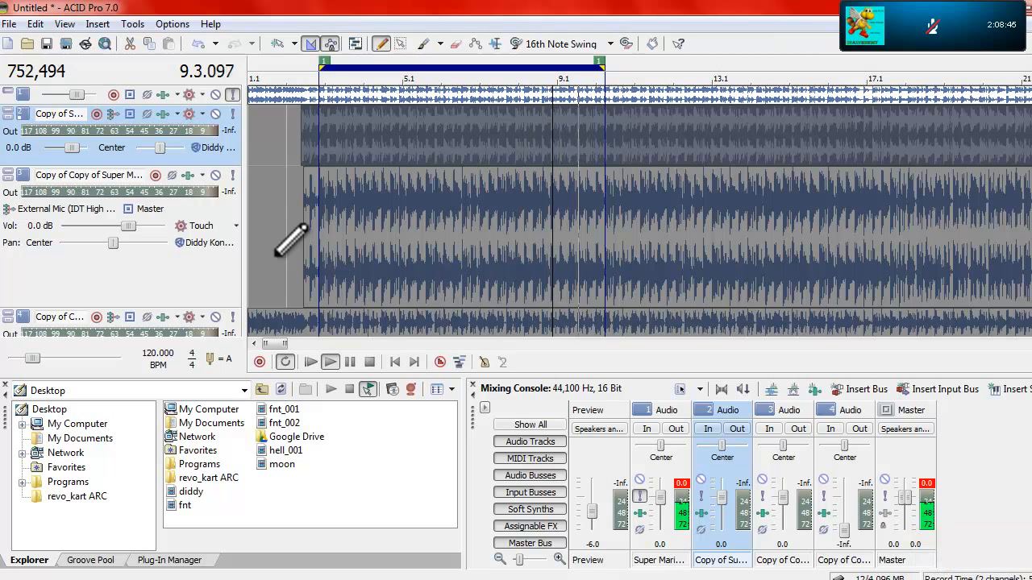
click(369, 363)
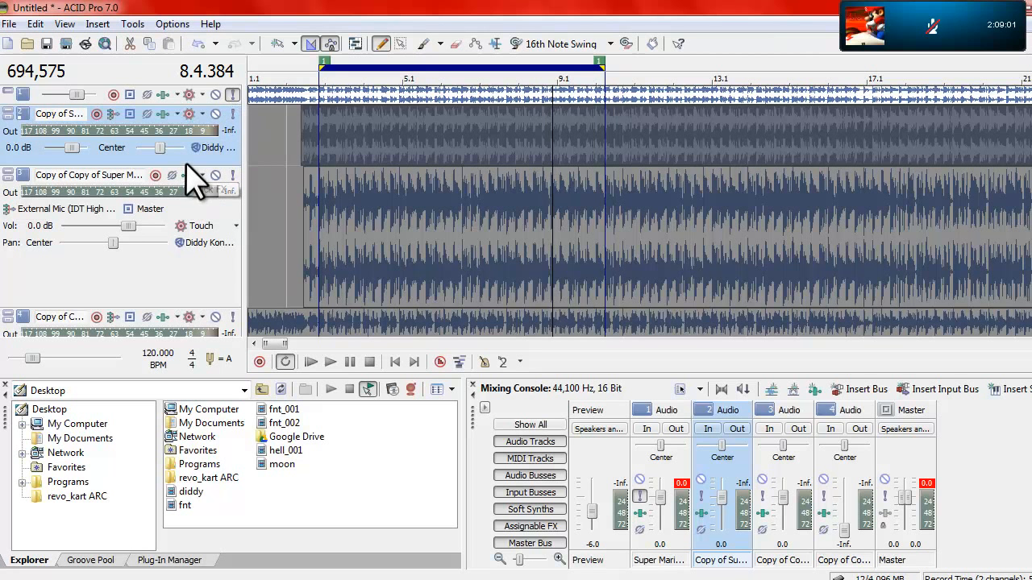
Step: Shrink the second track to a thin strip and start playback from 2.3.320, just before the loop region
drag(186, 166, 196, 105)
click(312, 68)
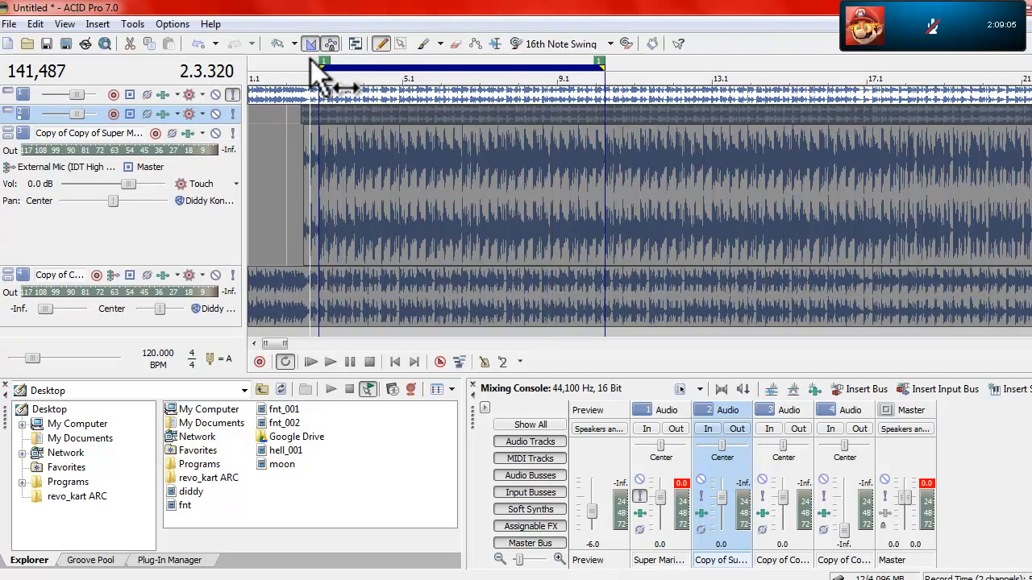
click(330, 362)
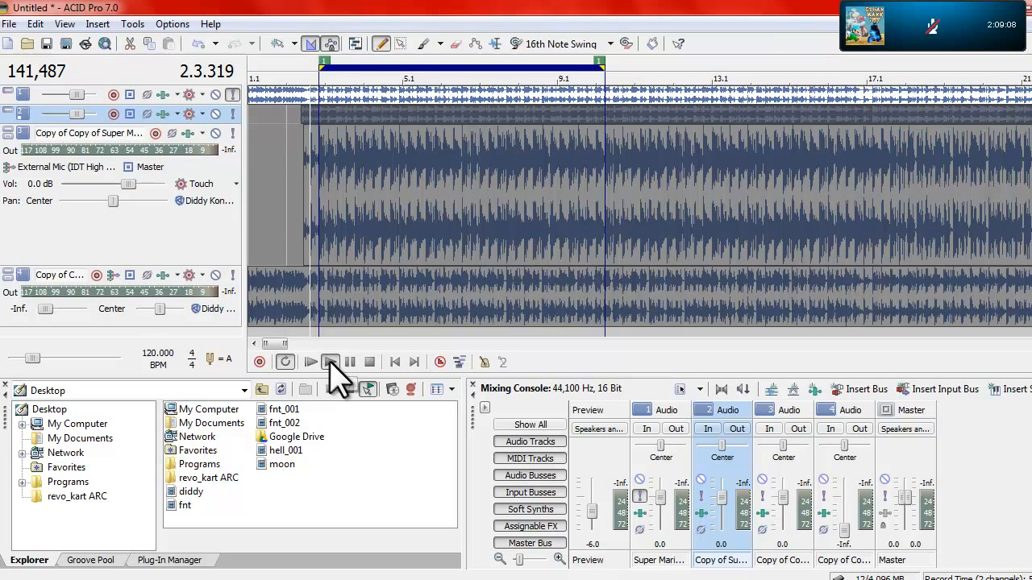
Step: Switch the solo from the first to the second track during playback and lower the master volume to -11.9 dB
click(233, 95)
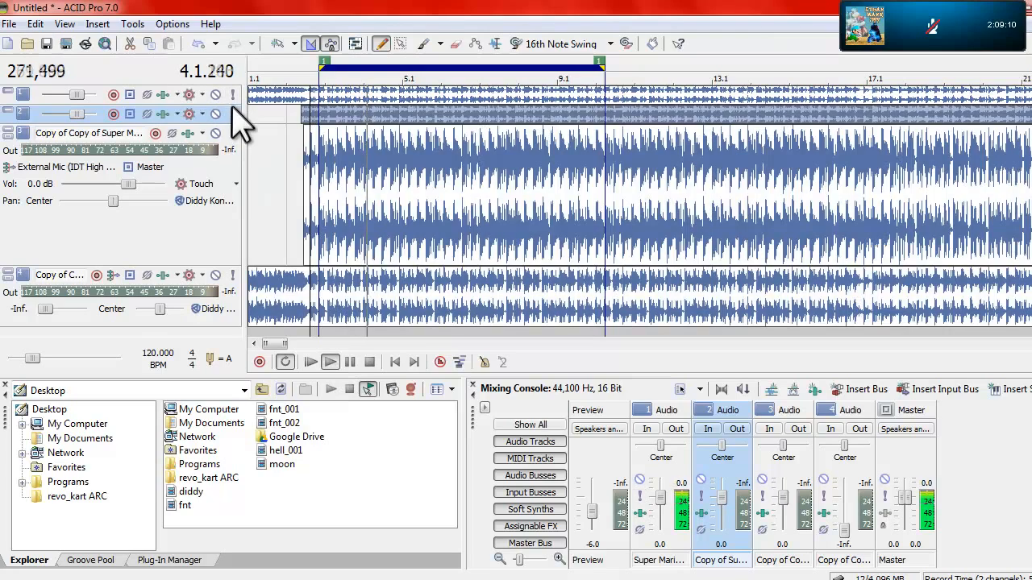
click(232, 114)
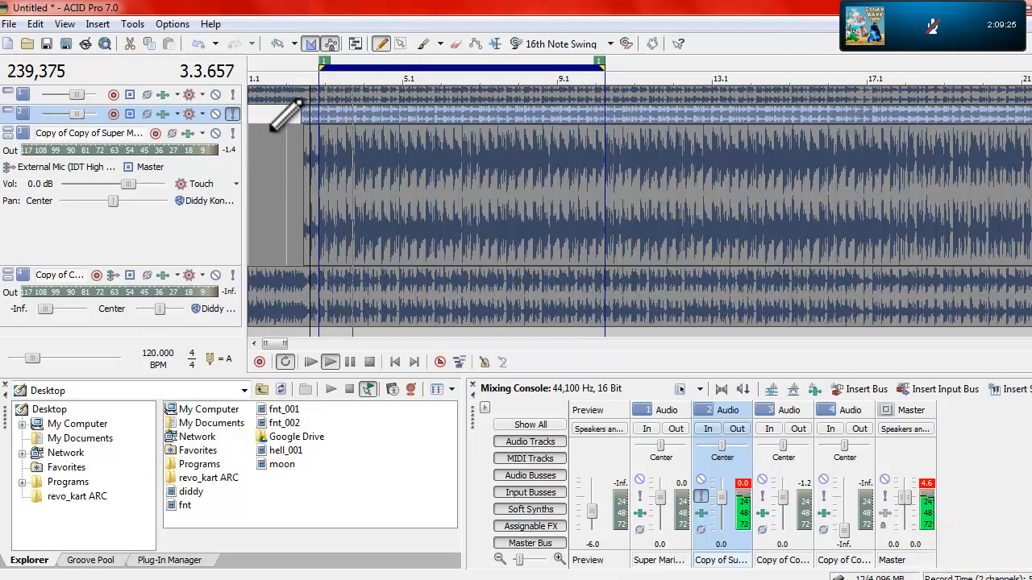
drag(902, 498, 899, 522)
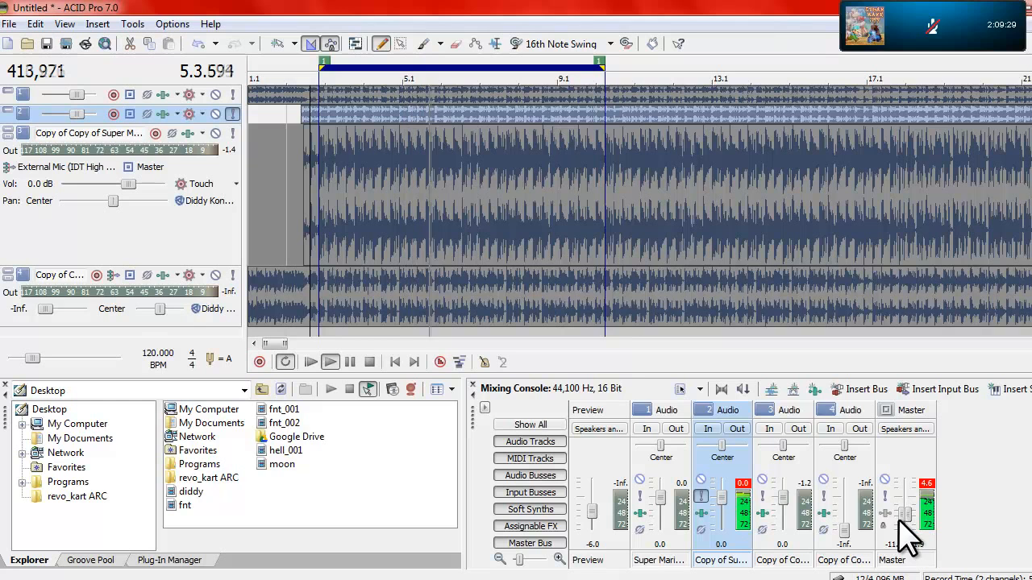
Step: Move the solo to the third track to listen to its loop, then stop playback and clear the solo
click(233, 114)
click(233, 133)
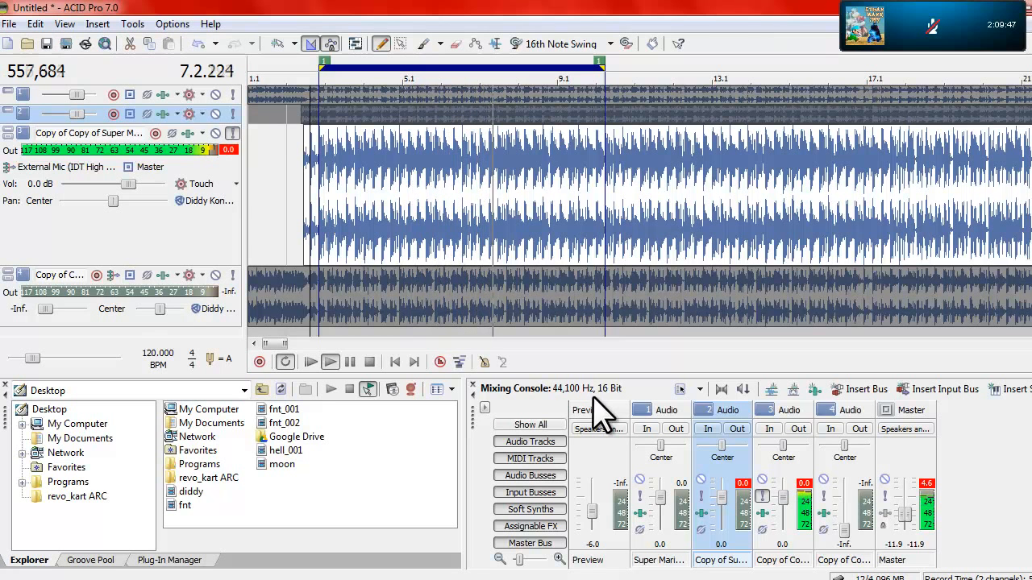
key(space)
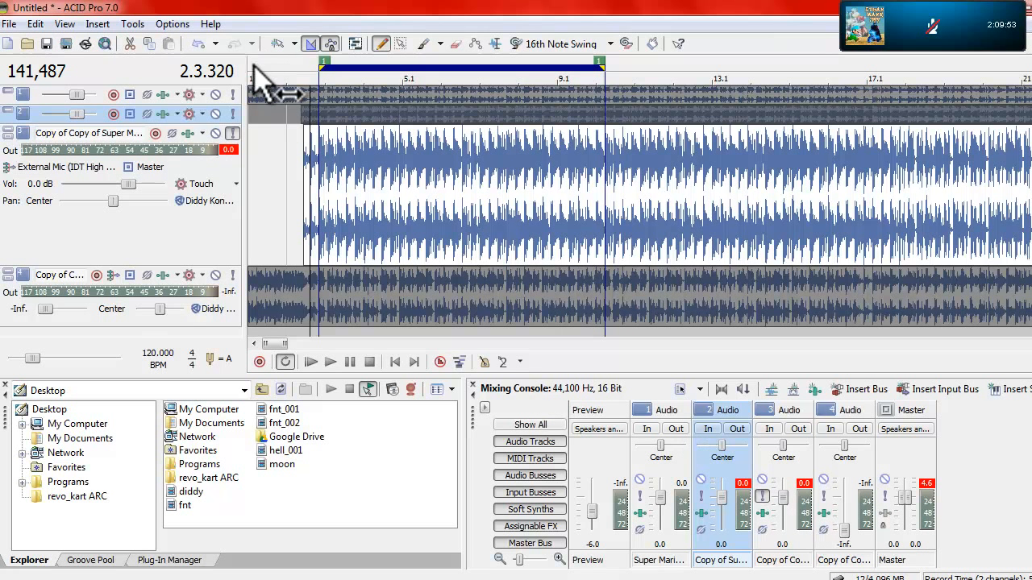
click(233, 134)
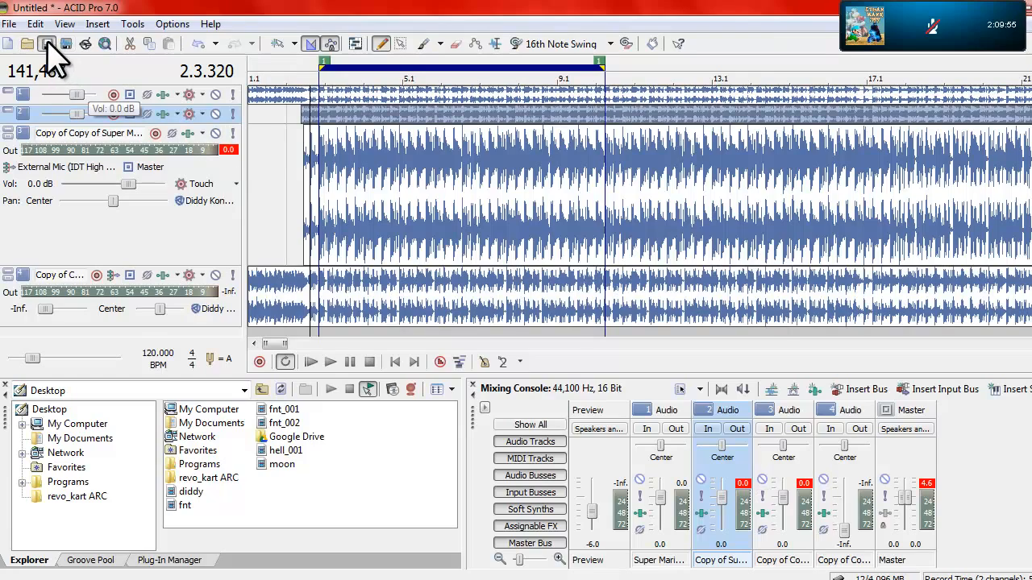
Step: Save the project on the Desktop as hgrhjnurteg
click(45, 44)
text(hgrhj)
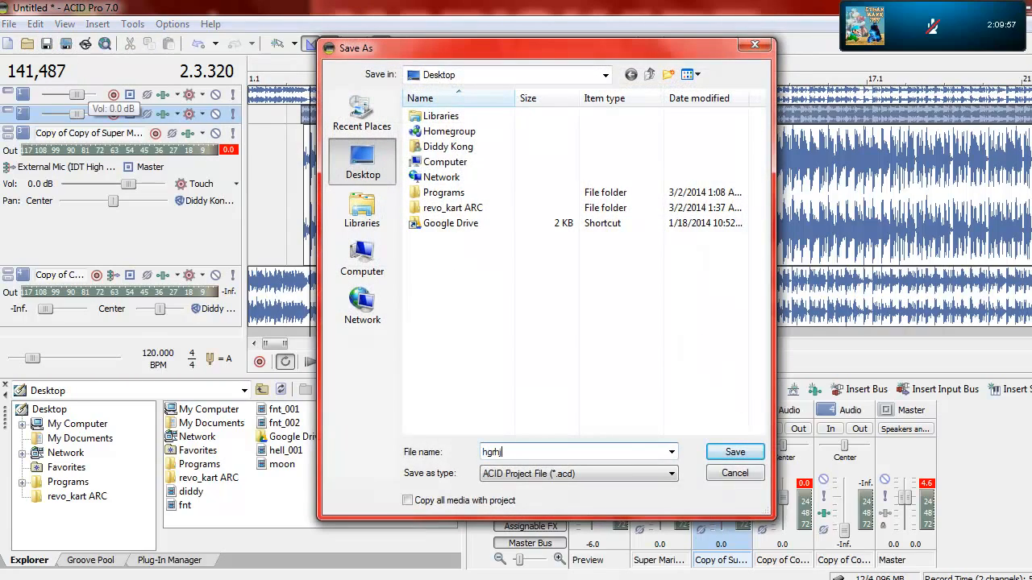
text(nurteg)
key(Return)
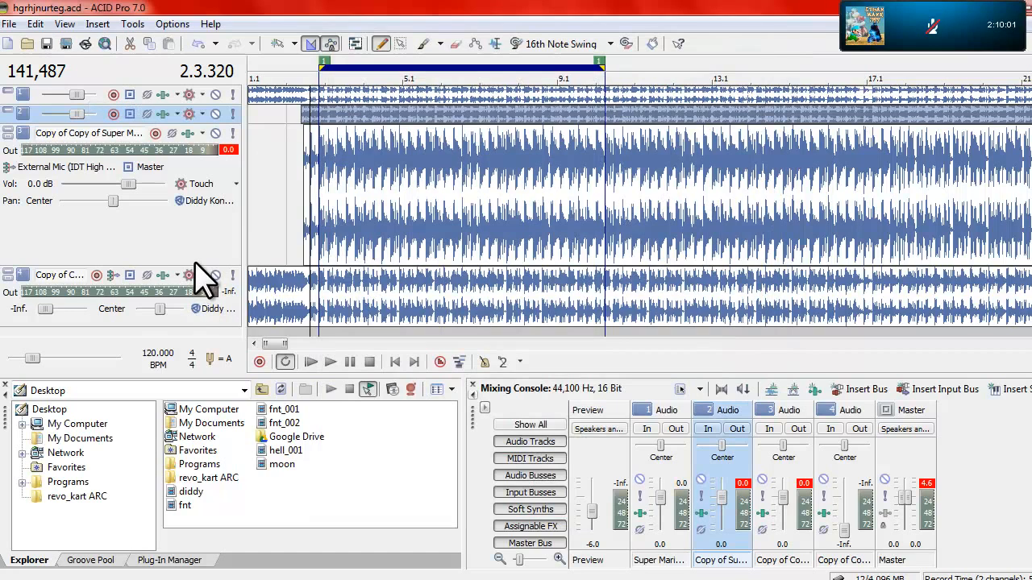
Step: Shrink the third and fourth tracks to thin strips and extend the loop region's start back to 1.1
drag(196, 266, 189, 133)
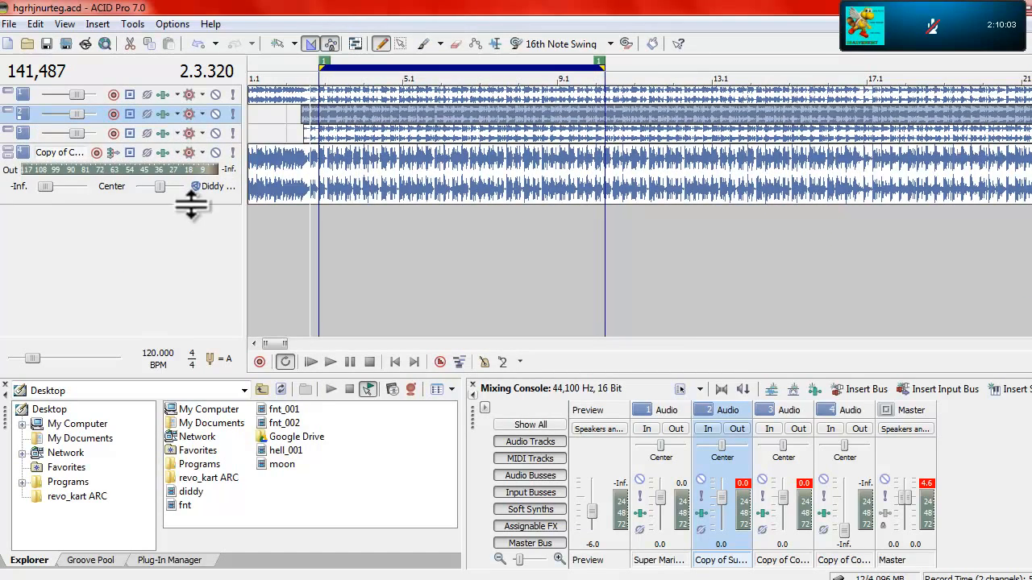
drag(191, 202, 189, 134)
mouse_move(217, 166)
mouse_down()
mouse_move(218, 179)
mouse_move(214, 162)
mouse_up()
drag(326, 73, 4, 101)
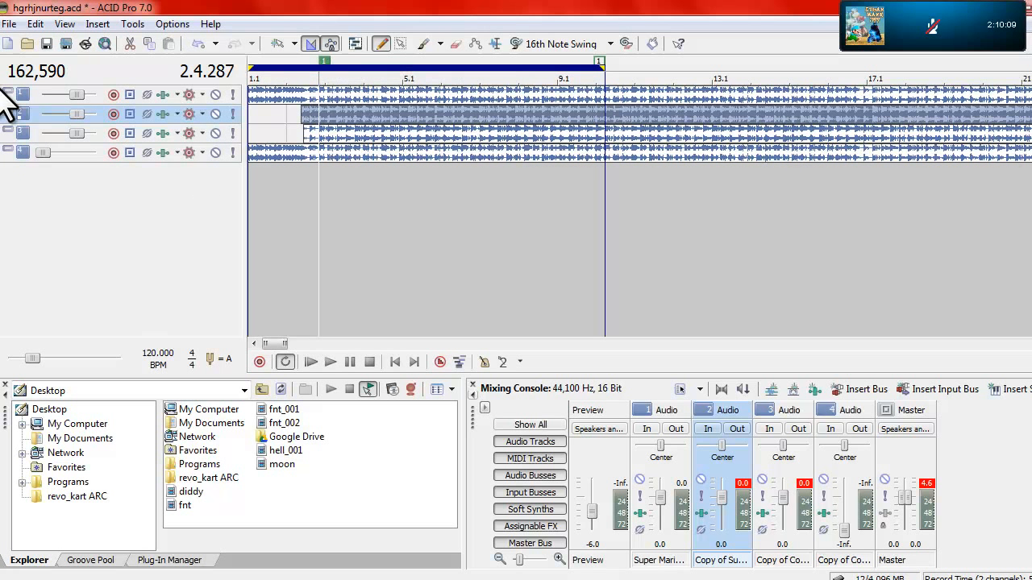
Step: Render the loop region only to the Desktop as Wave (Microsoft) named "ytghfdbkjjkn r", saving each track as a separate file
click(67, 43)
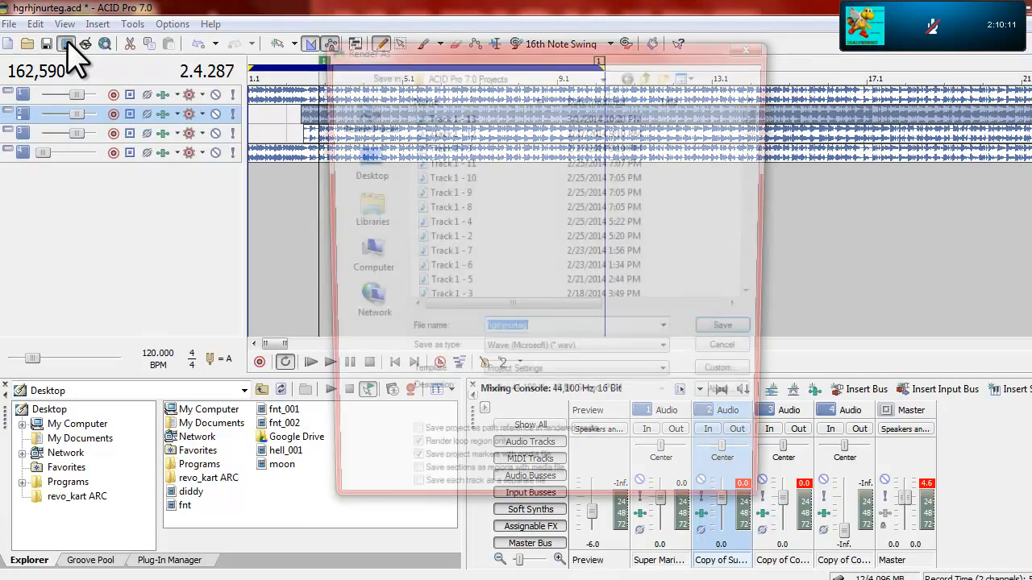
click(354, 166)
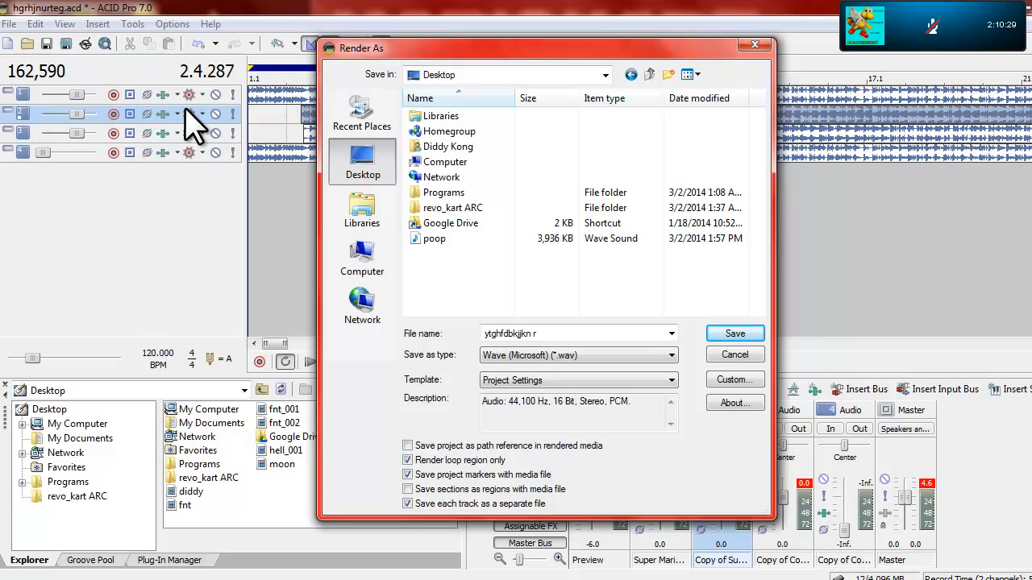
drag(492, 52, 574, 74)
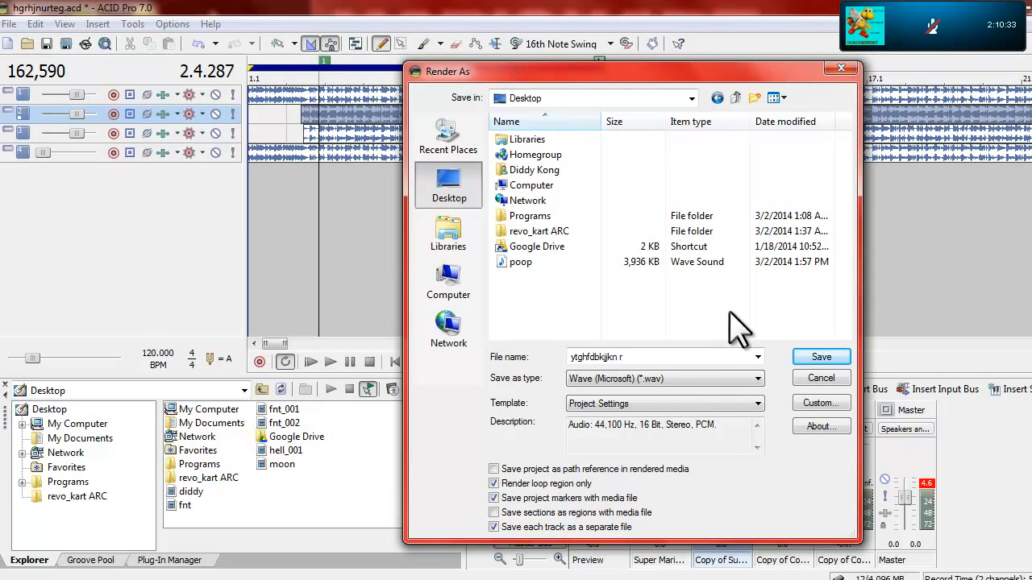
click(819, 358)
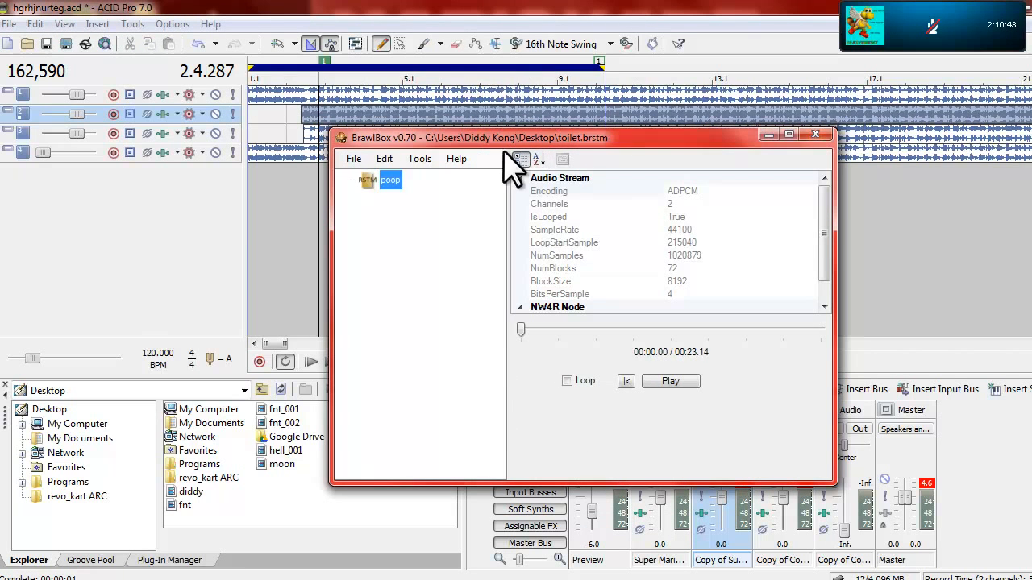
Step: Switch to BrawlBox and create a new Brstm Audio Stream from the rendered Track 01 Super Mario RPG WAV
drag(505, 139, 535, 112)
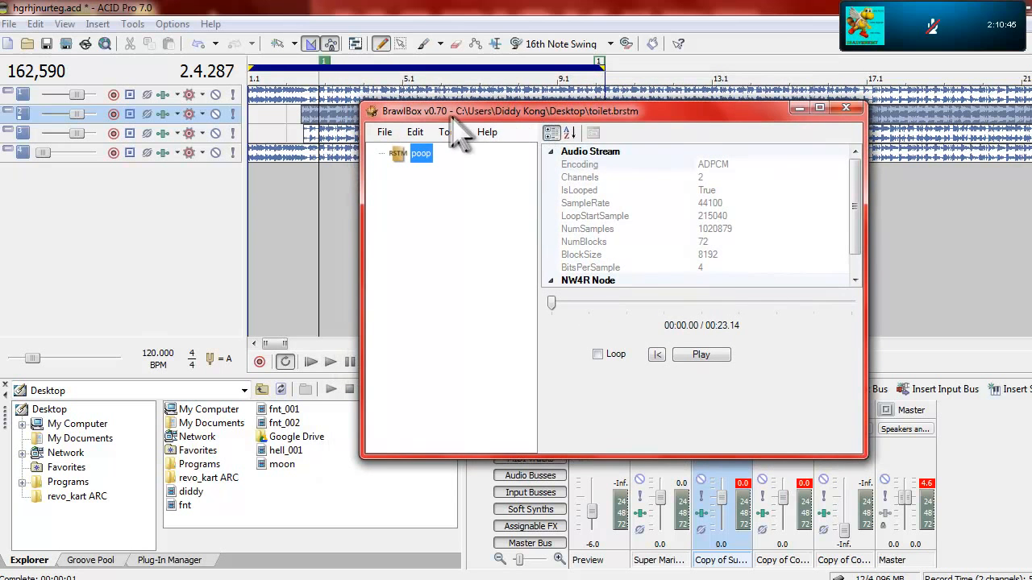
click(388, 132)
mouse_move(403, 150)
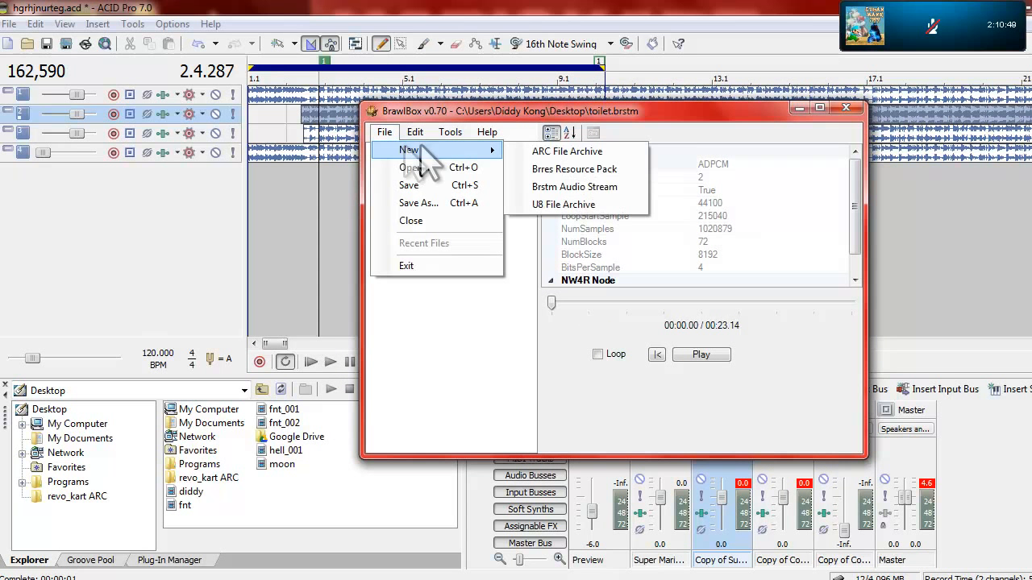
click(580, 186)
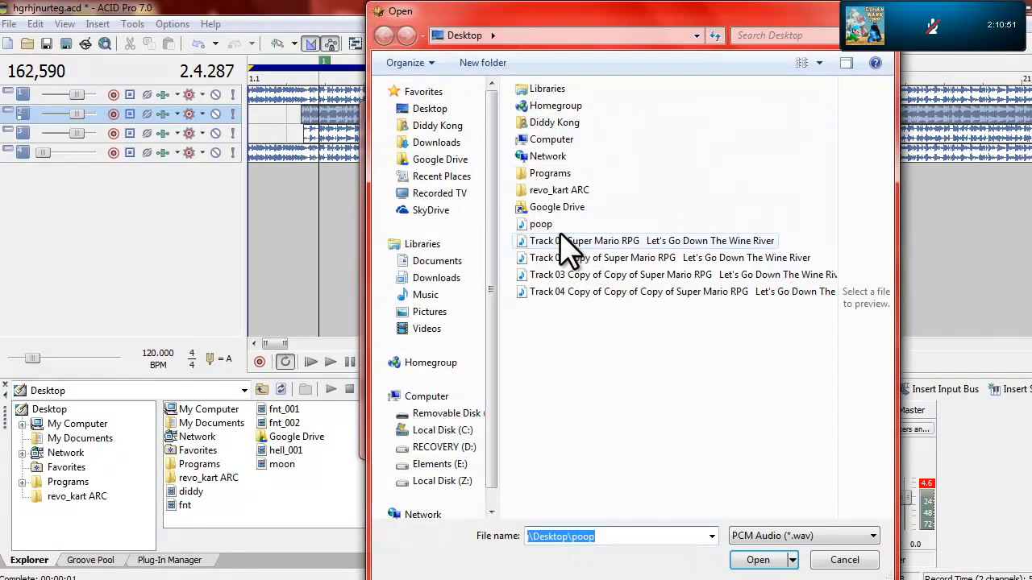
double_click(568, 244)
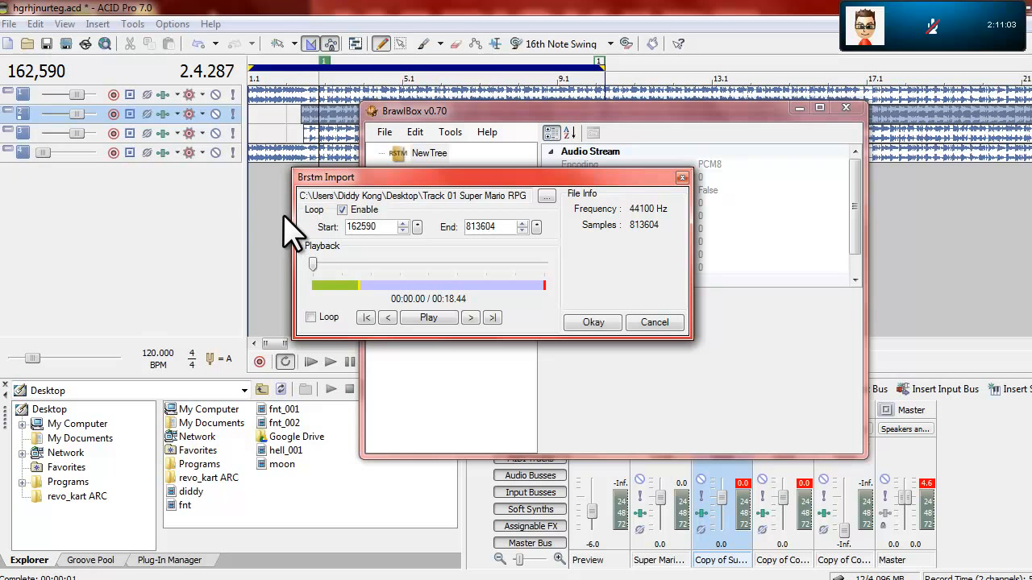
Step: Preview looped playback with loop start 162590 and end 813604, and confirm the Brstm import
click(310, 317)
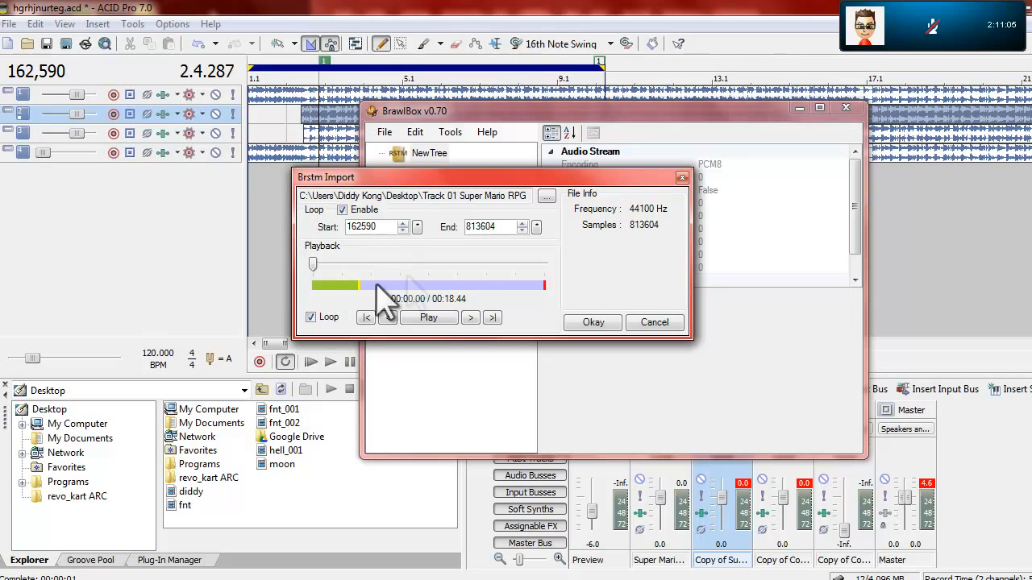
click(508, 264)
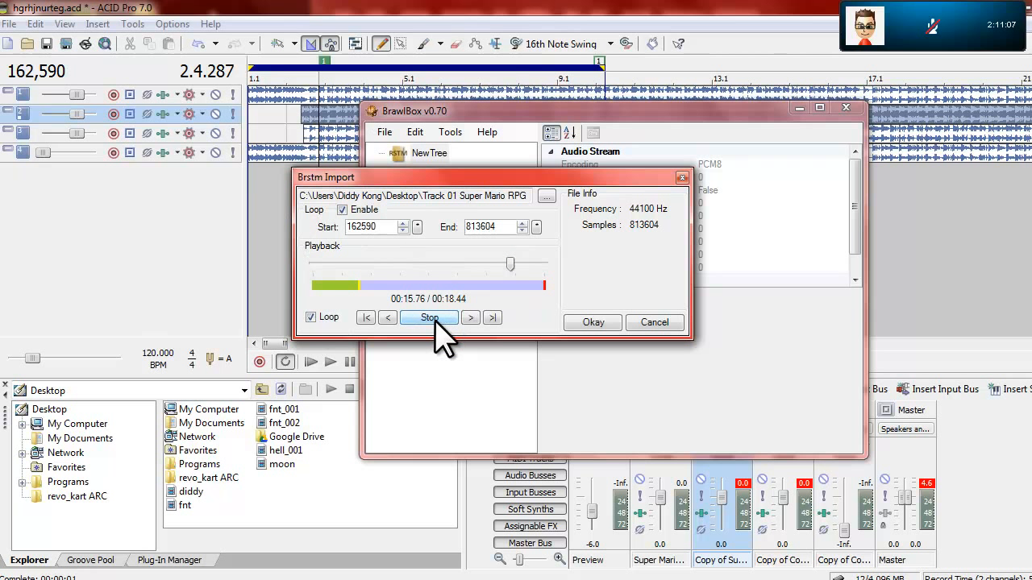
click(593, 323)
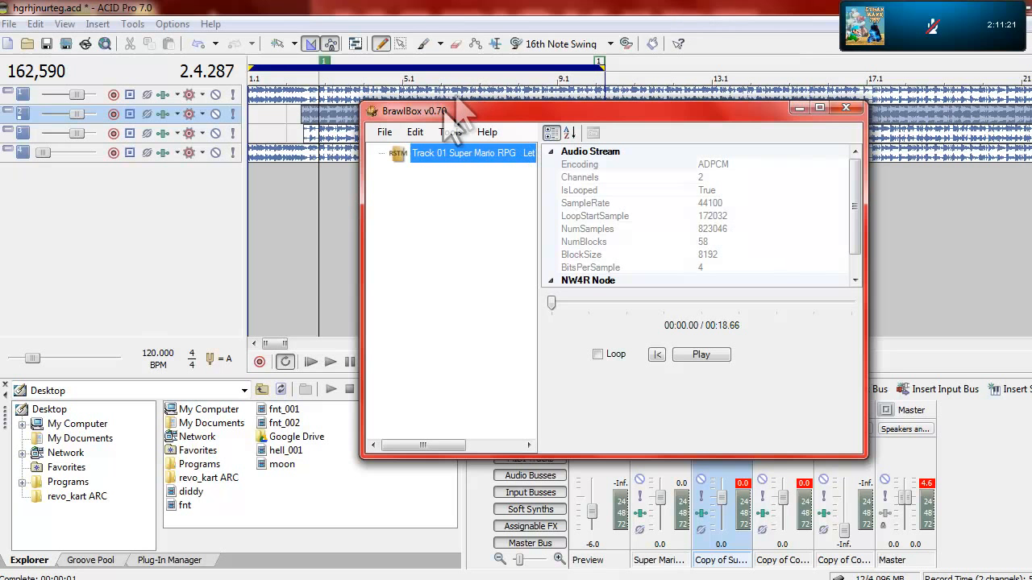
Step: Save the imported Track 01 stream to the Desktop as stream1.wav and check the desktop for the new file
click(385, 133)
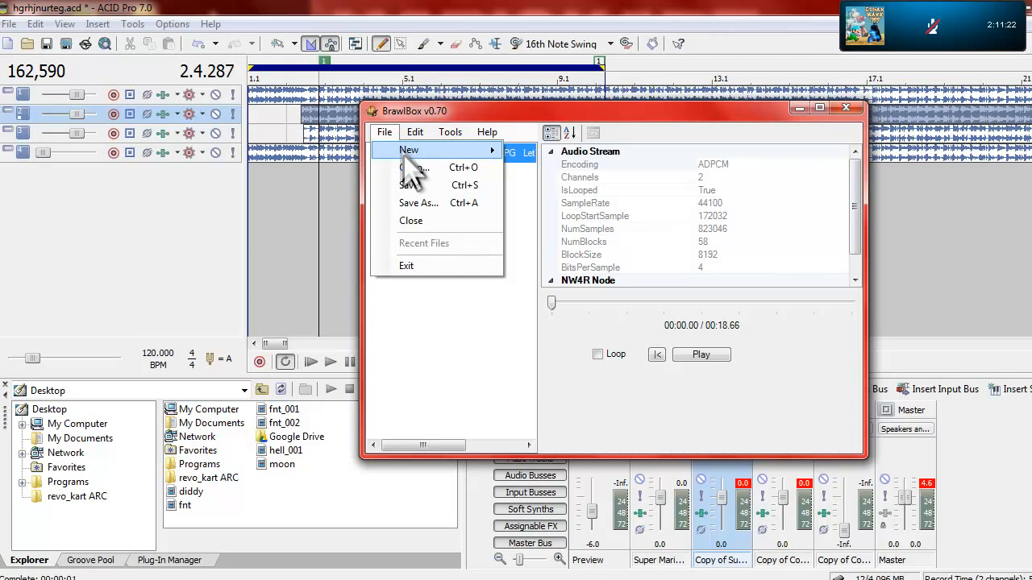
click(426, 203)
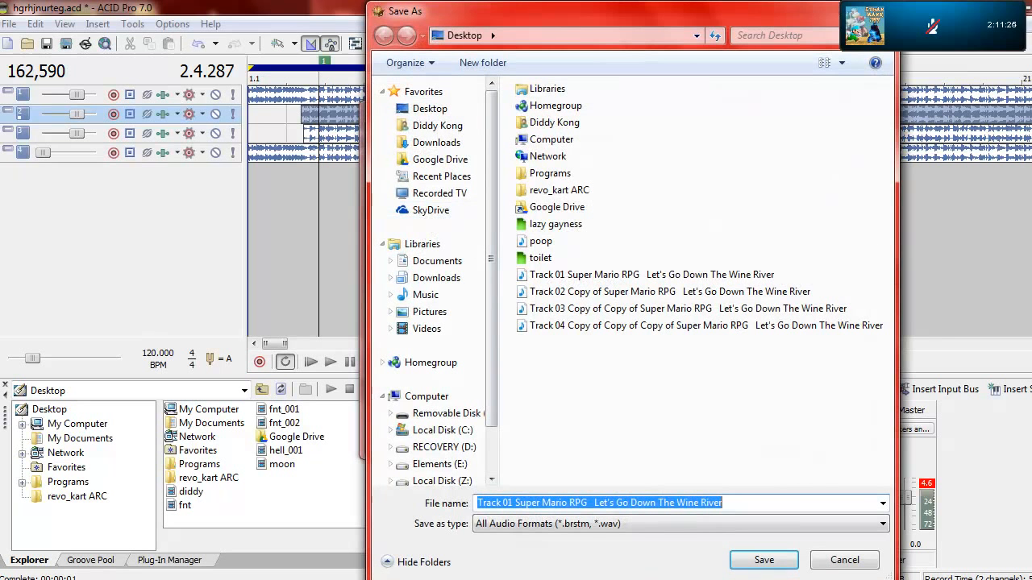
text(stream1.wav)
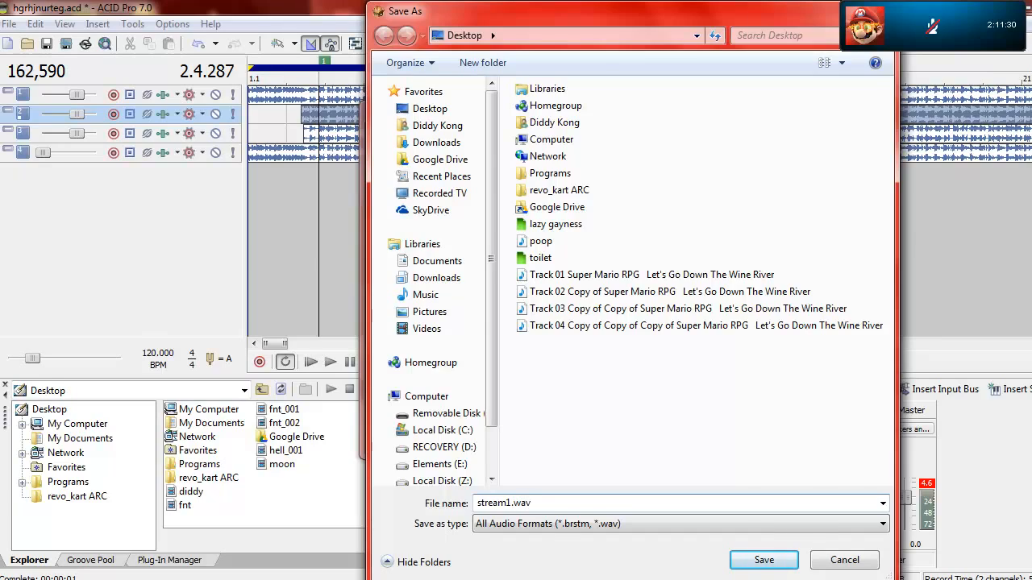
key(Return)
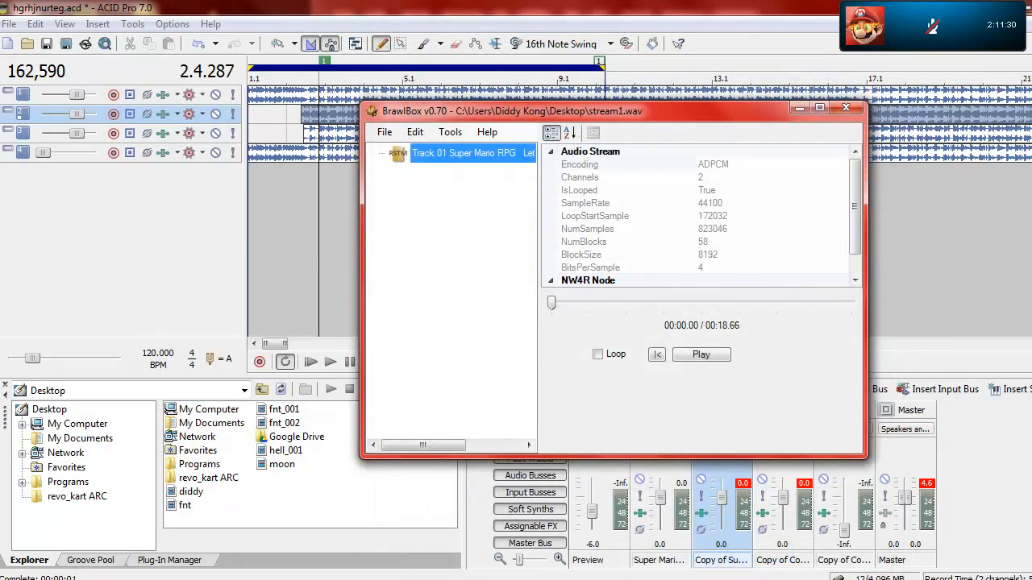
key(super+d)
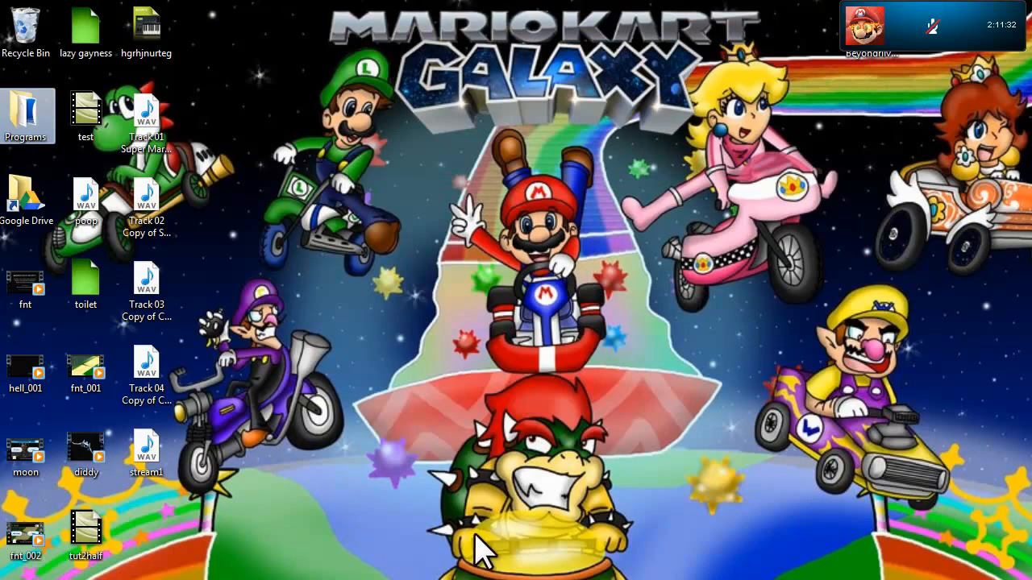
key(super+d)
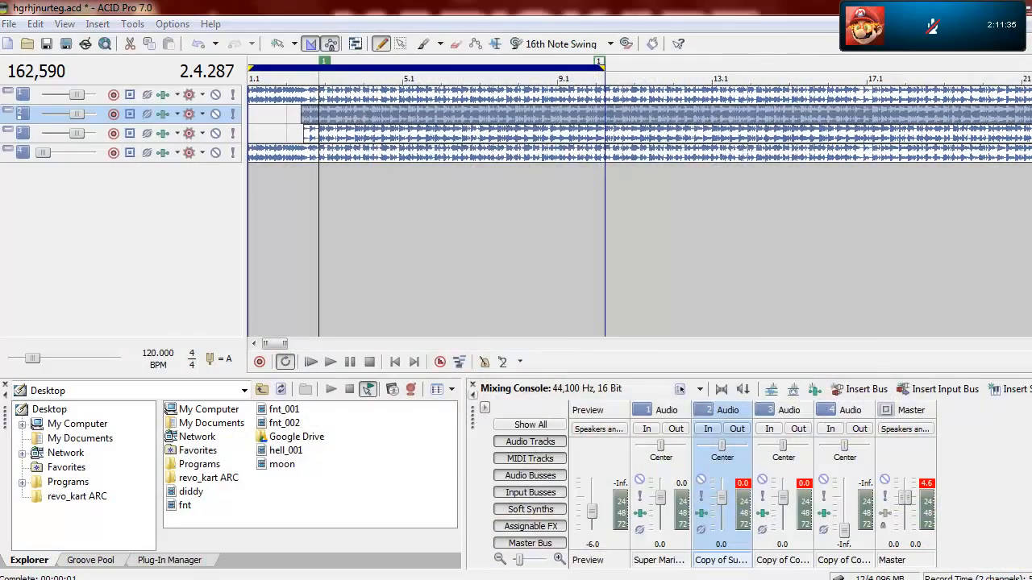
Step: Create a new Brstm Audio Stream from the Track 02 WAV with loop start 162590 and end 813604, previewing the loop before importing
click(386, 132)
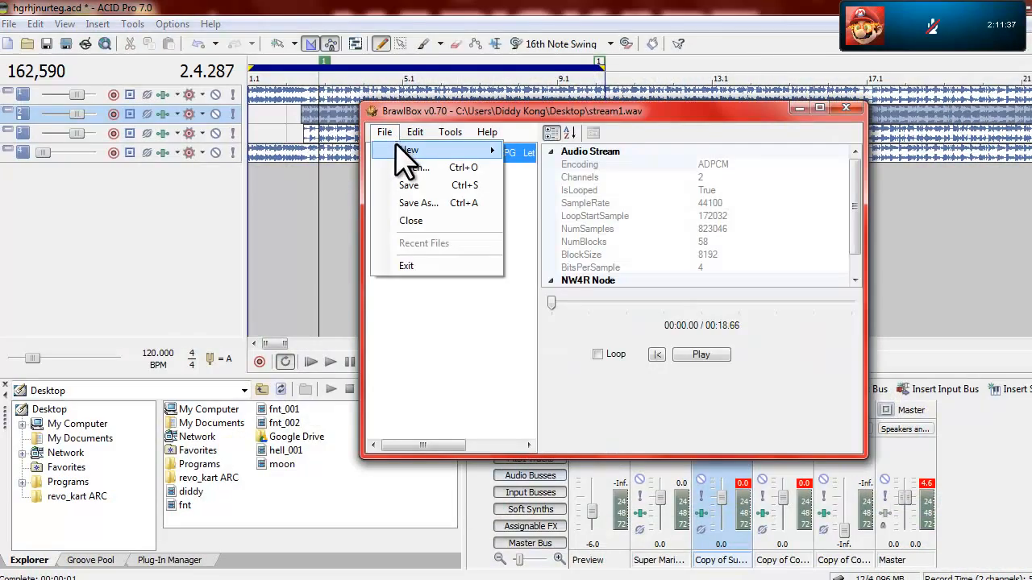
mouse_move(451, 150)
click(596, 193)
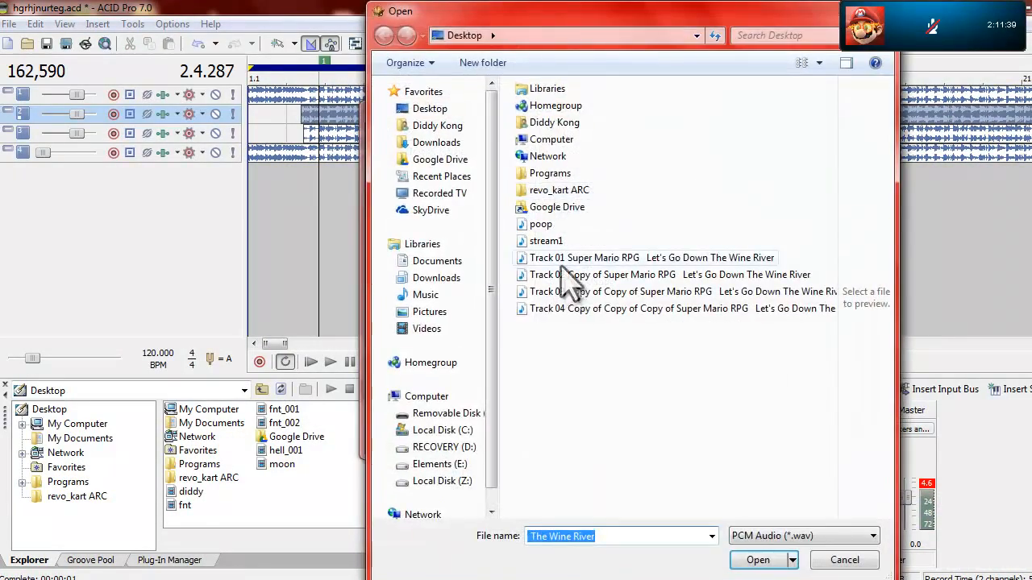
double_click(566, 271)
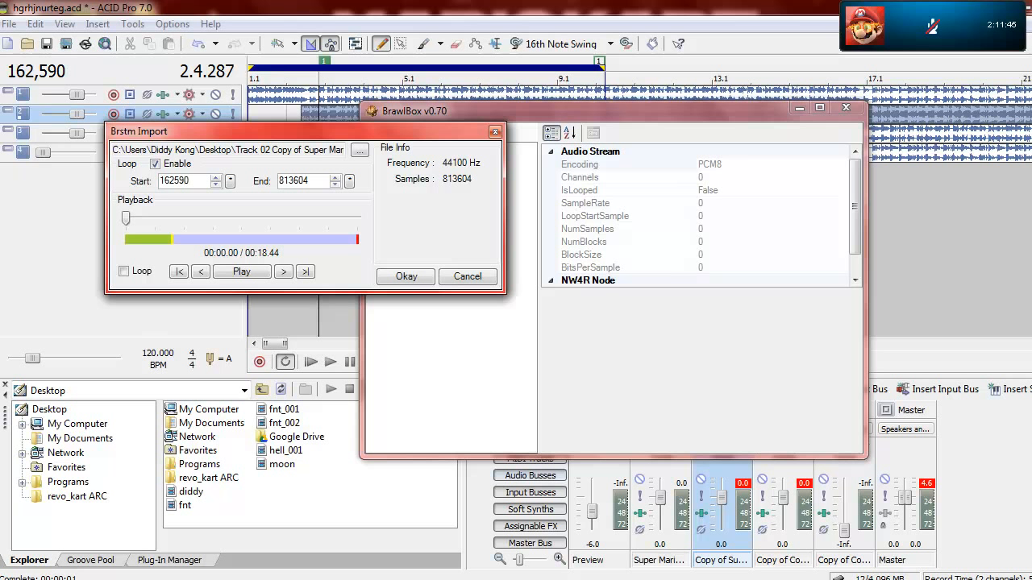
click(124, 271)
click(343, 217)
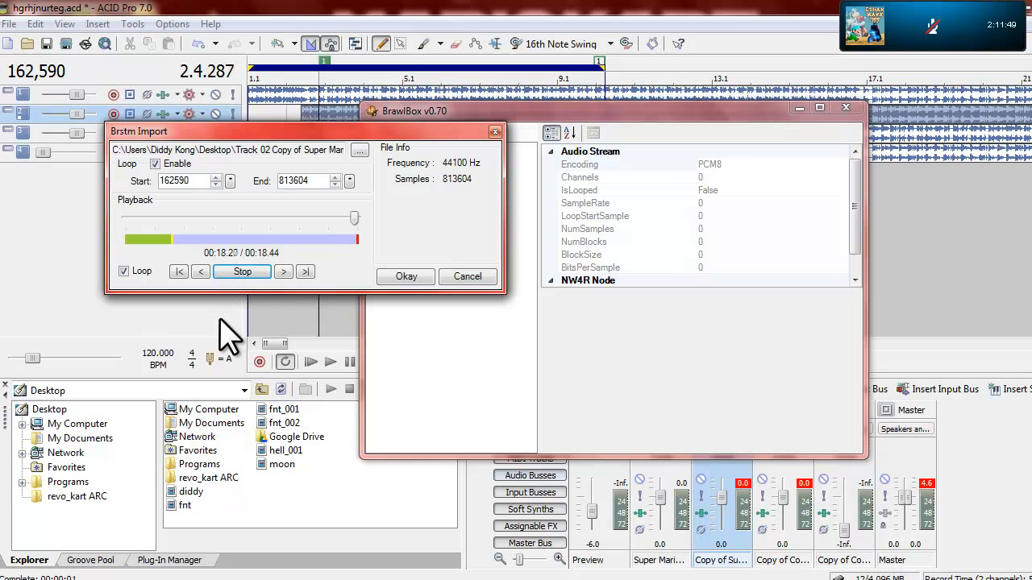
click(405, 276)
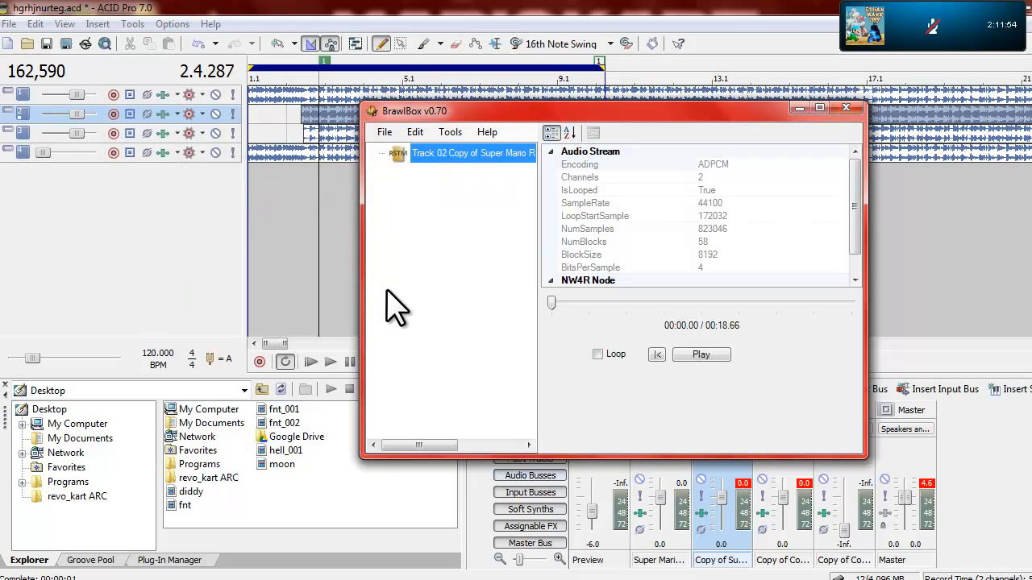
Step: Save the imported Track 02 stream to the Desktop as stream2.wav
click(387, 133)
click(419, 204)
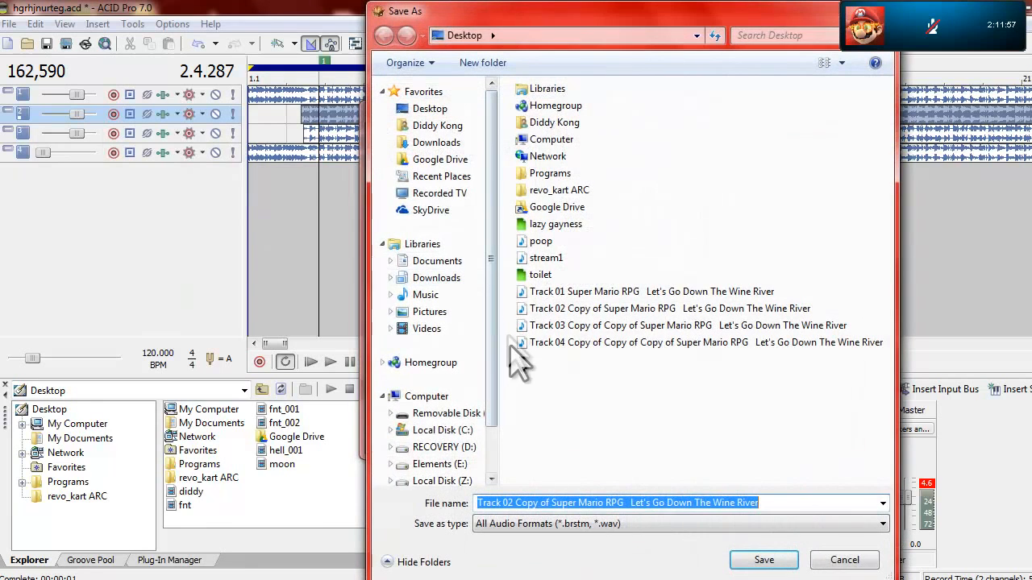
text(stream)
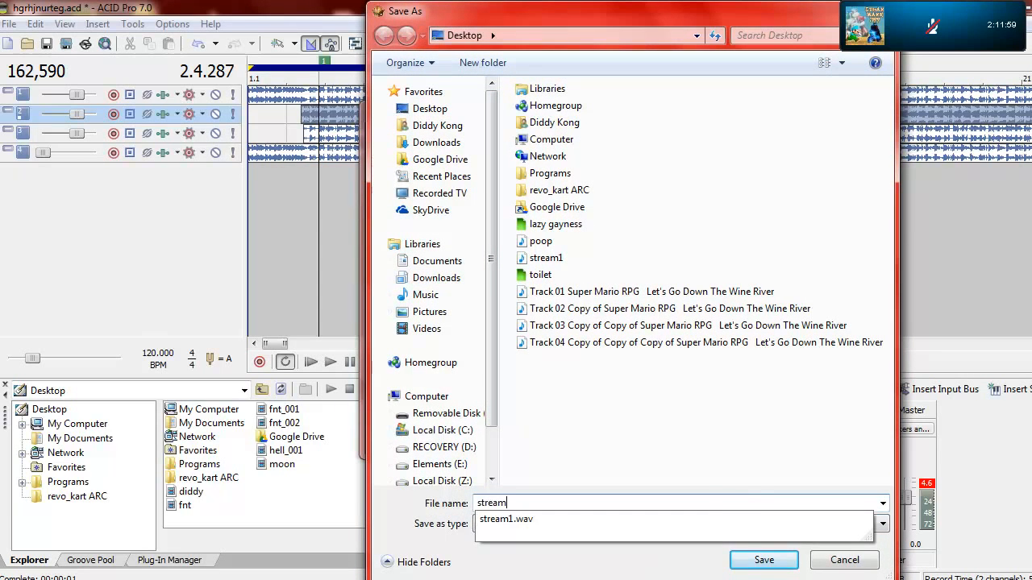
text(2.wav)
key(Return)
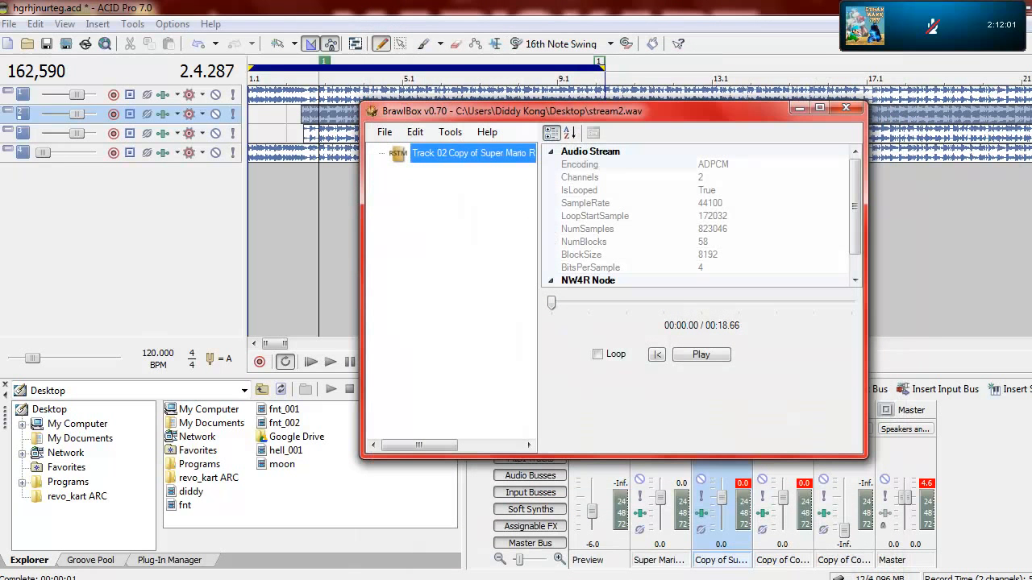
Step: Create a new Brstm Audio Stream from the Track 03 WAV with loop start 162590 and end 813604, previewing the loop before importing
click(384, 132)
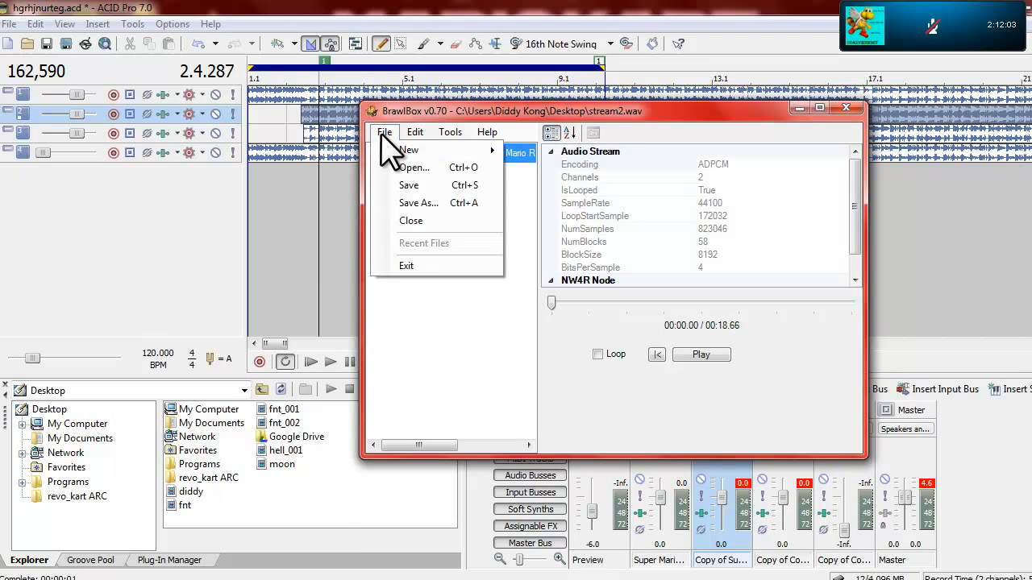
mouse_move(389, 149)
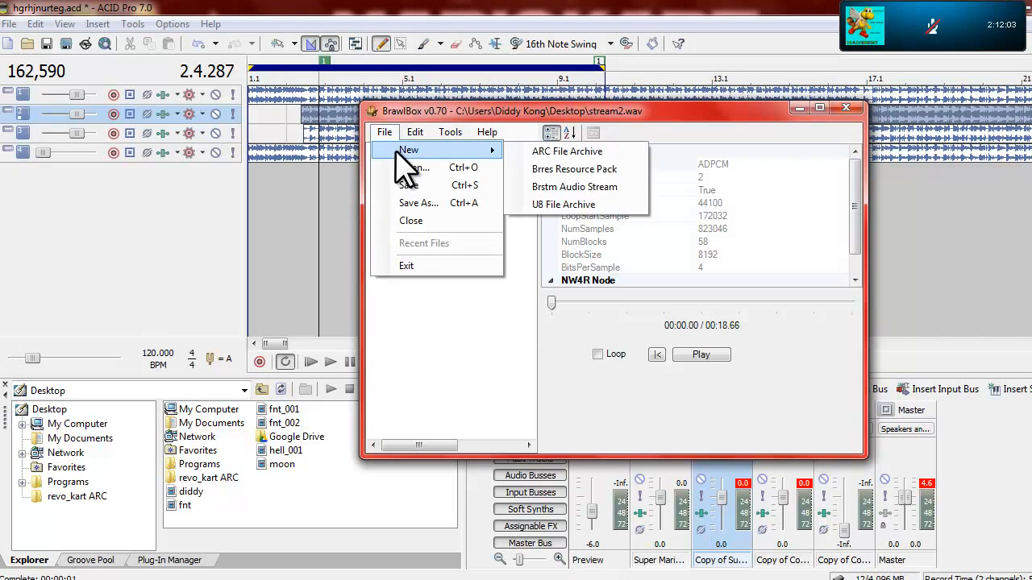
click(591, 186)
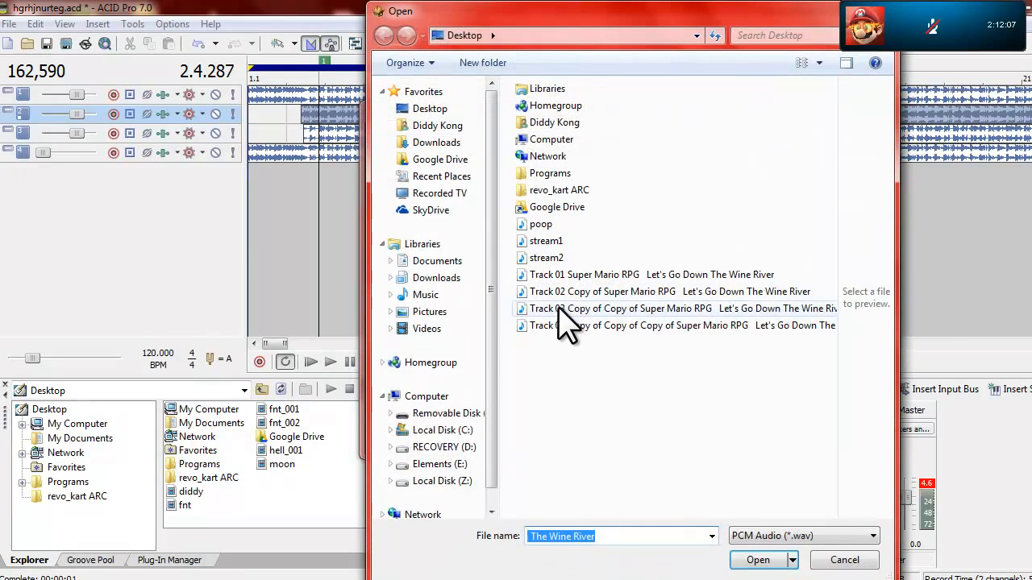
double_click(564, 309)
click(149, 137)
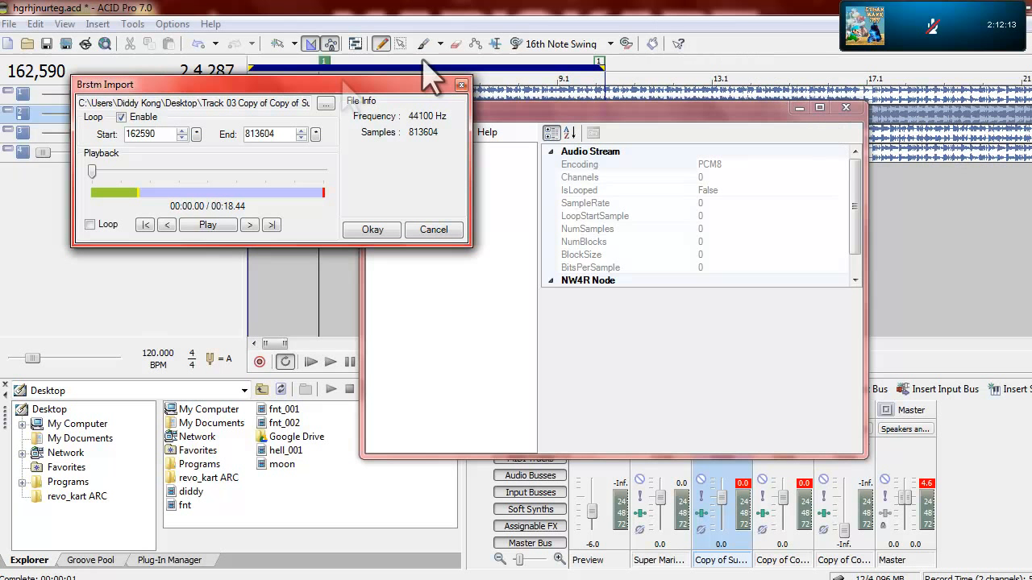
click(91, 224)
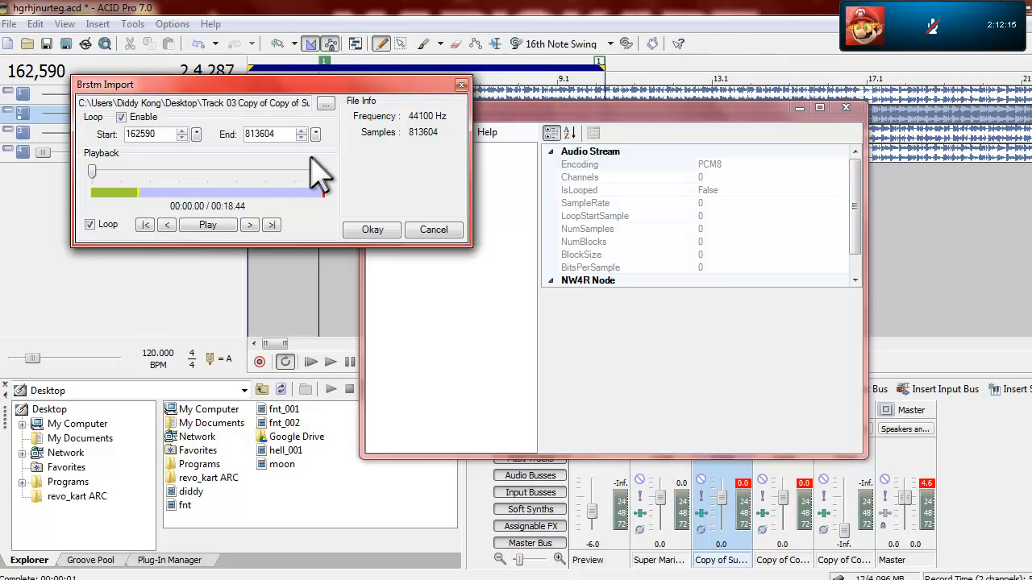
click(282, 170)
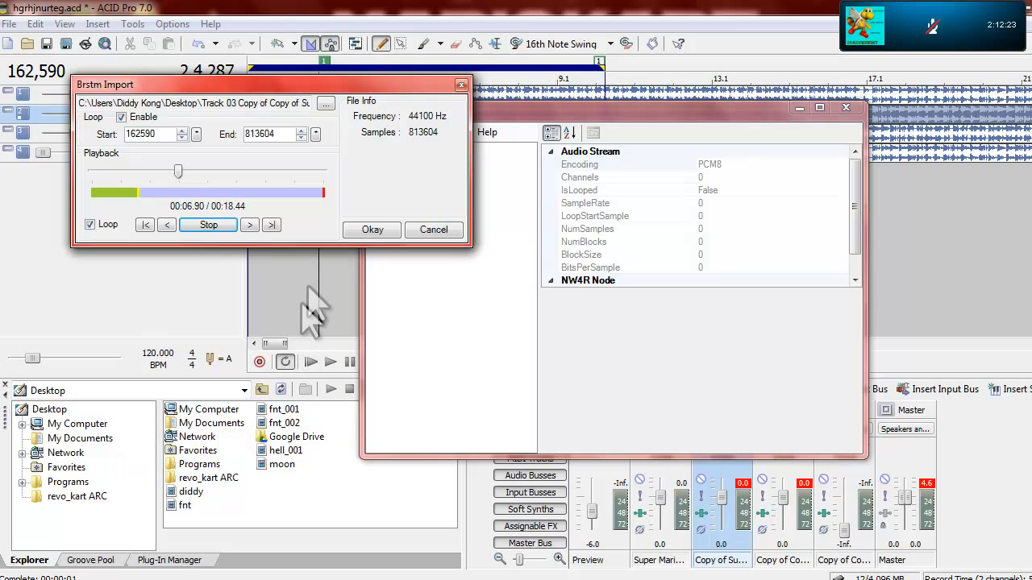
click(367, 231)
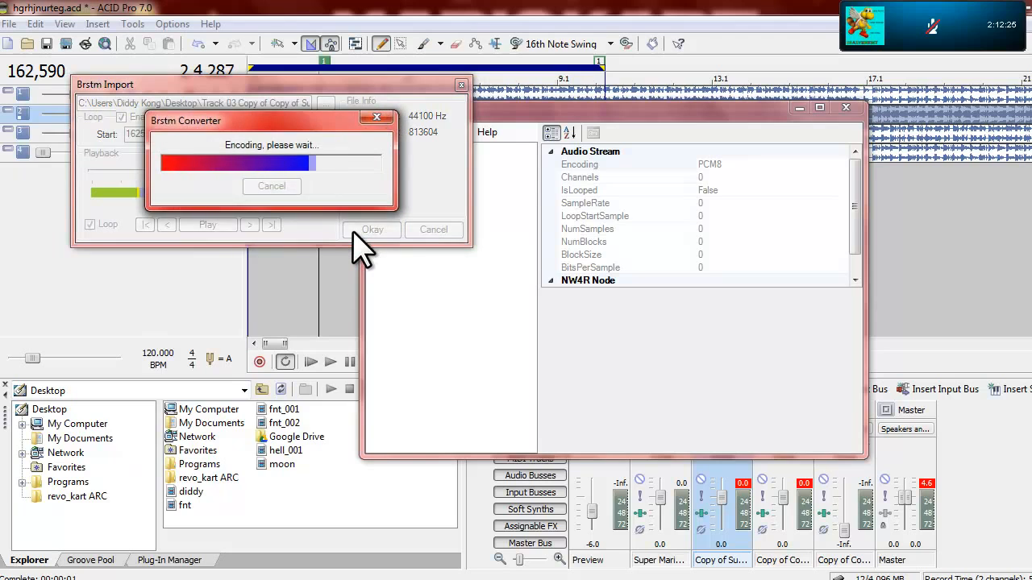
Step: Save the imported Track 03 stream as "stream 3.wav" on the Desktop and check the desktop for the file
key(ctrl+s)
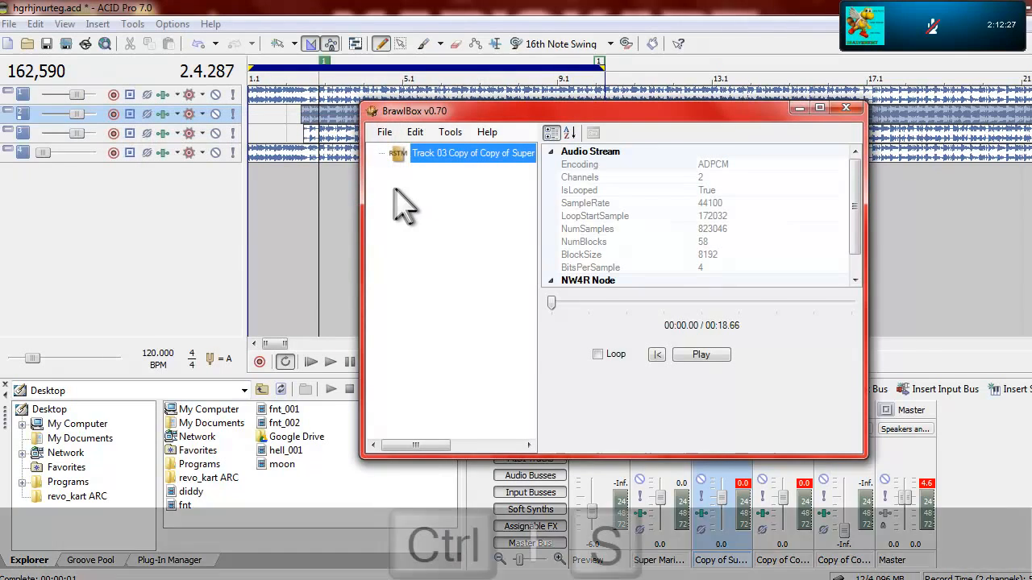
text(stream 3.wav)
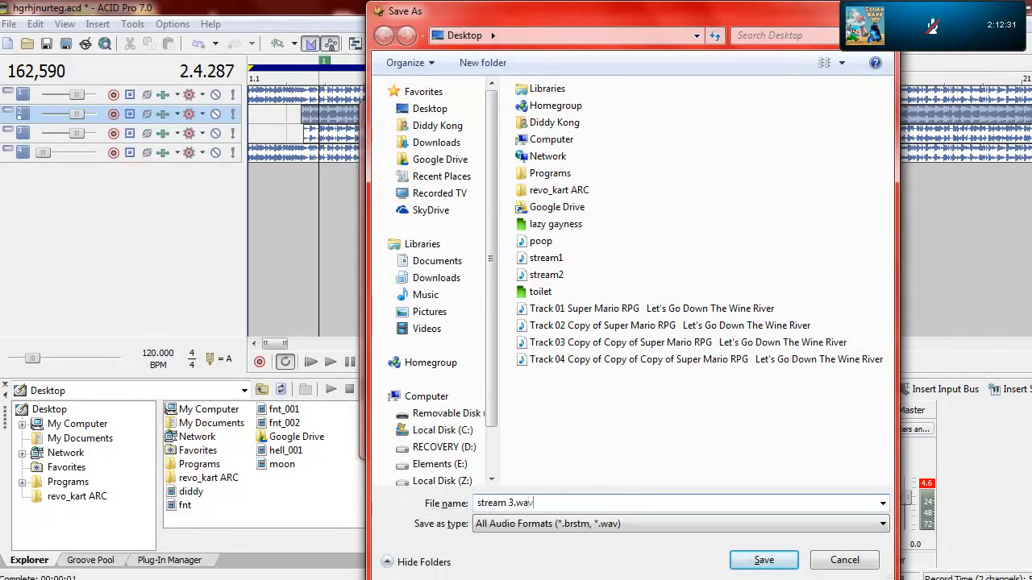
key(Return)
click(1031, 579)
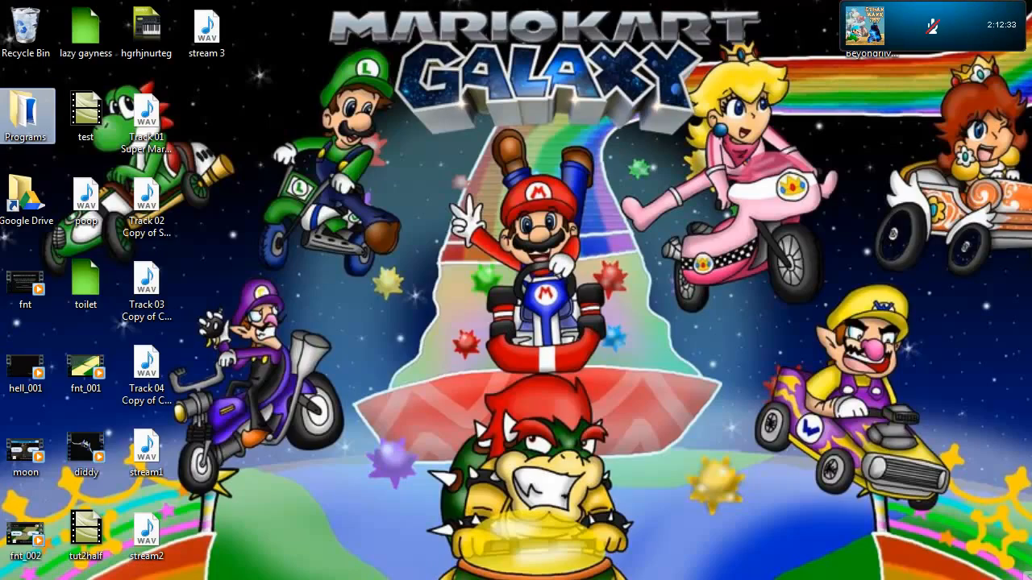
click(1031, 579)
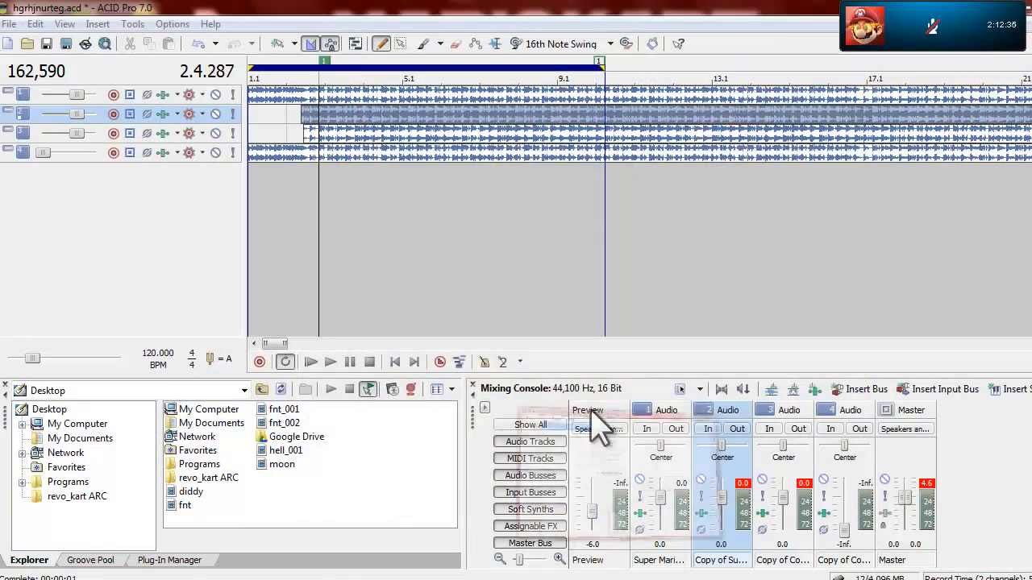
Step: Create a new Brstm Audio Stream from the Track 04 WAV, set the loop start to 162590, and confirm the import
click(385, 132)
mouse_move(475, 150)
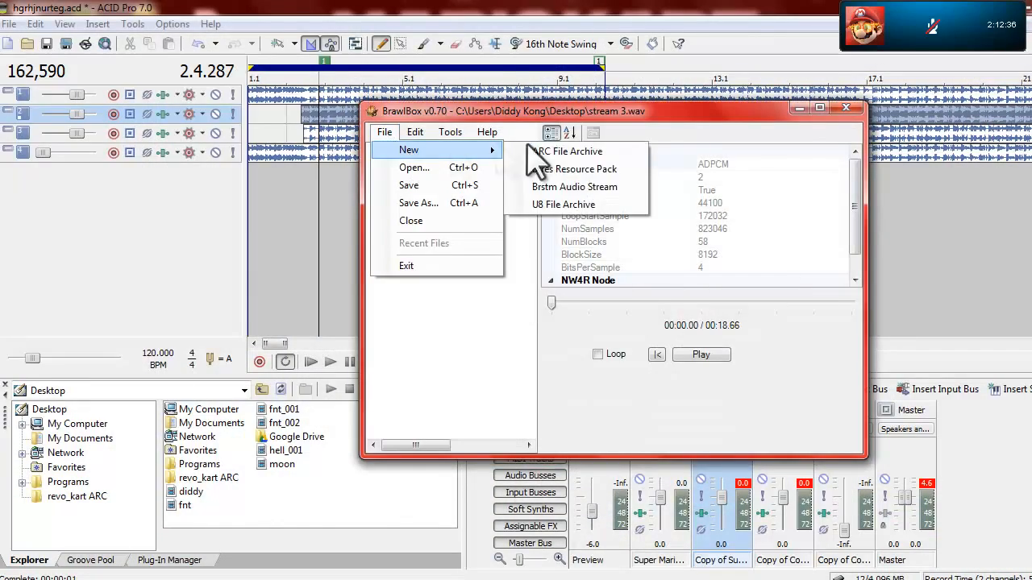
click(577, 189)
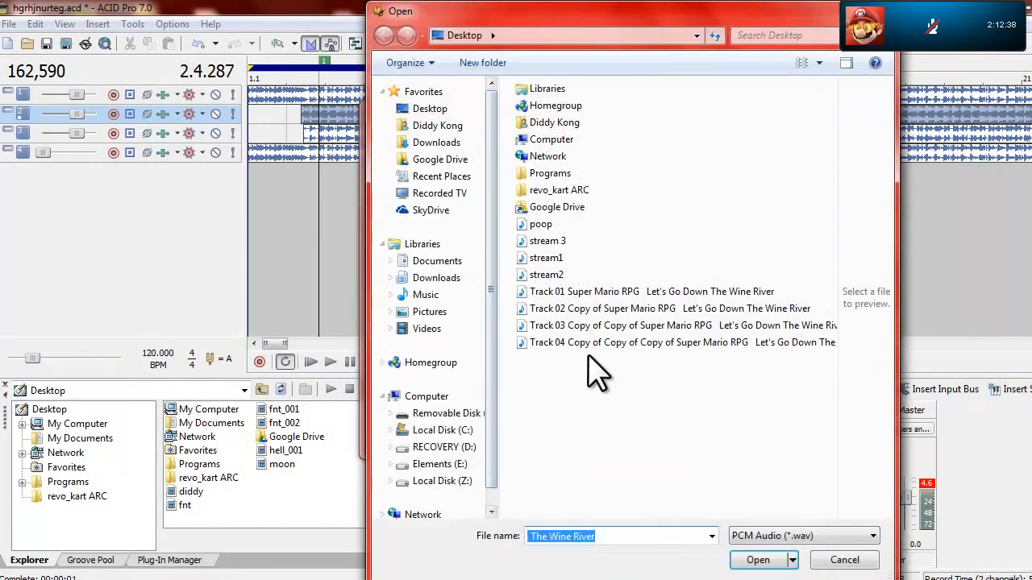
click(589, 344)
double_click(588, 345)
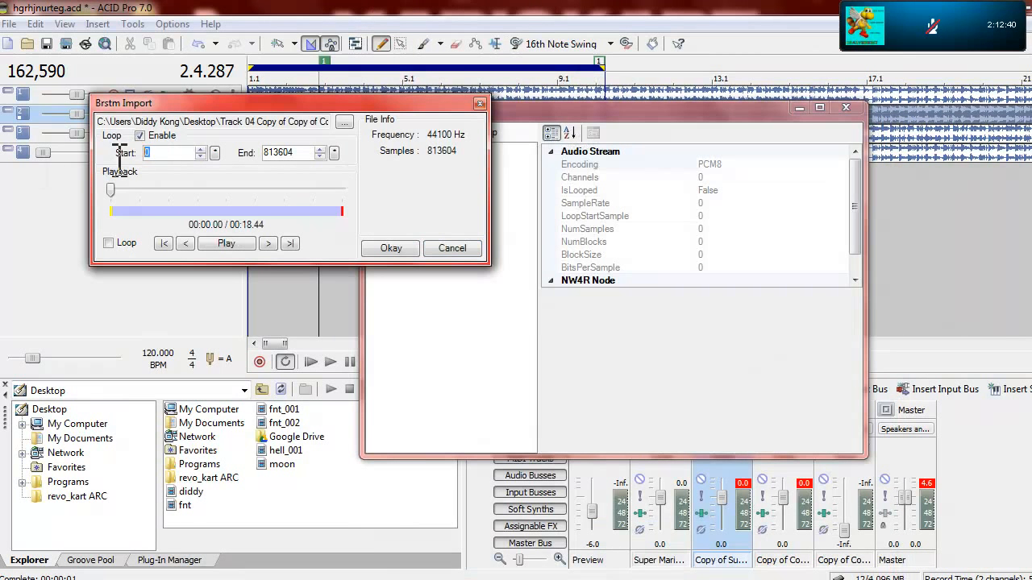
text(16259)
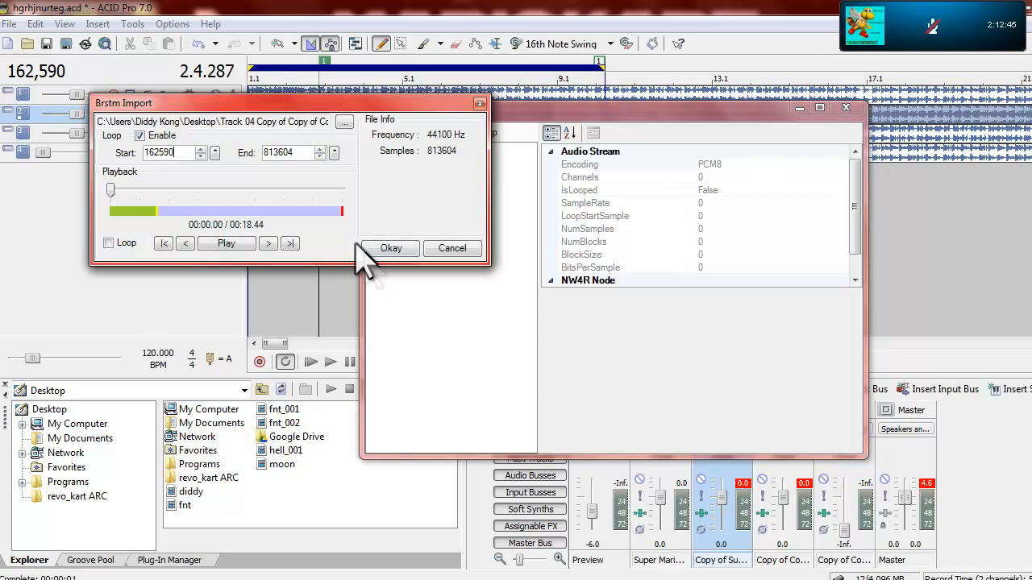
click(387, 249)
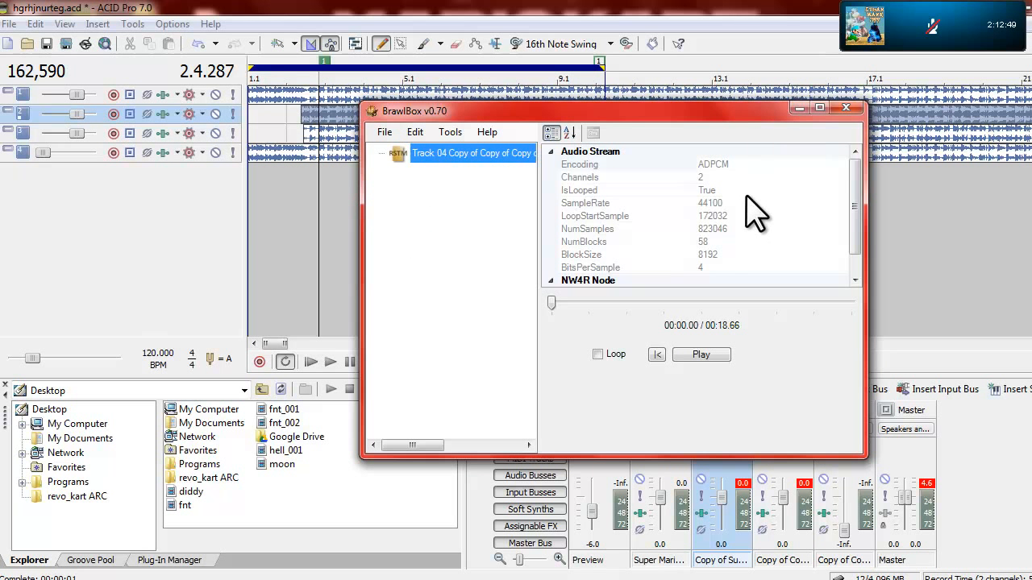
Step: Save the imported Track 04 stream to the Desktop as dummy.wav and examine its LoopStartSample and NumSamples properties
key(ctrl+s)
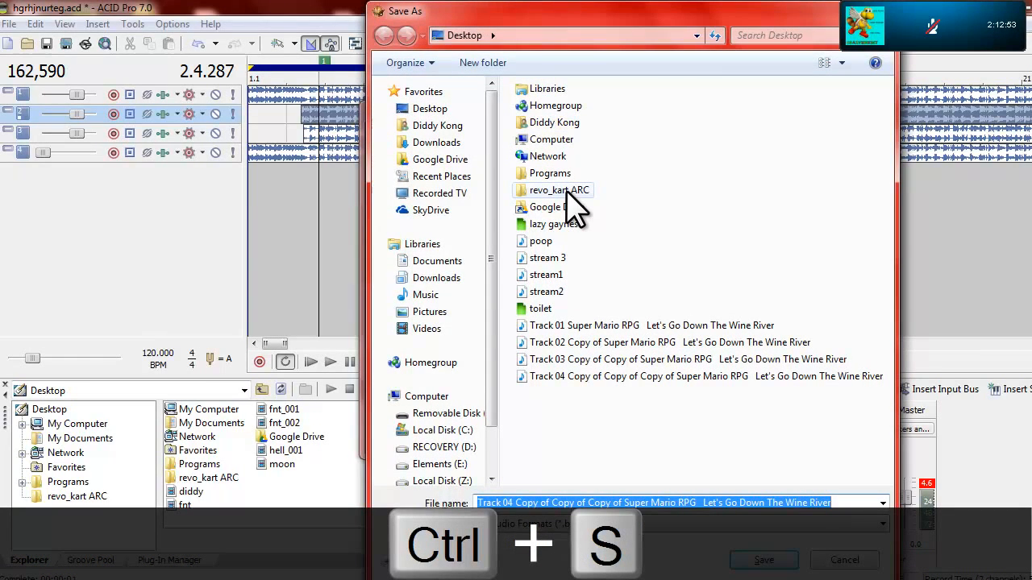
text(dummy.wav)
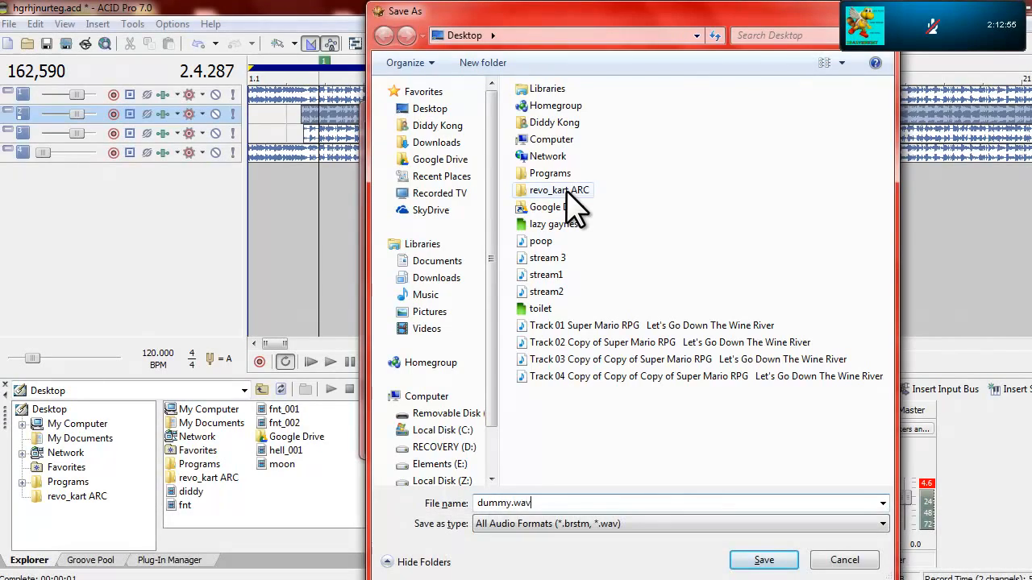
key(Return)
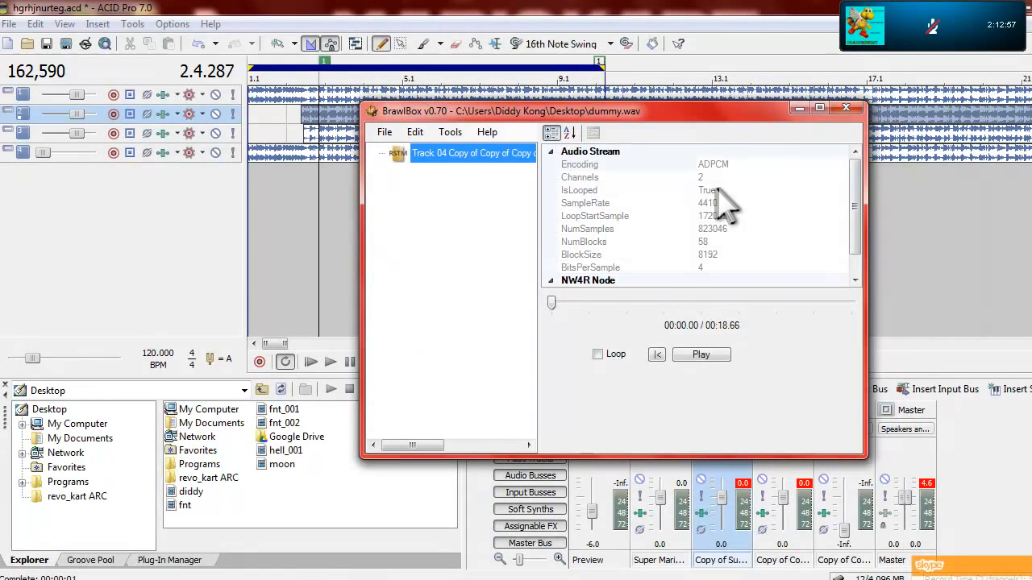
click(727, 216)
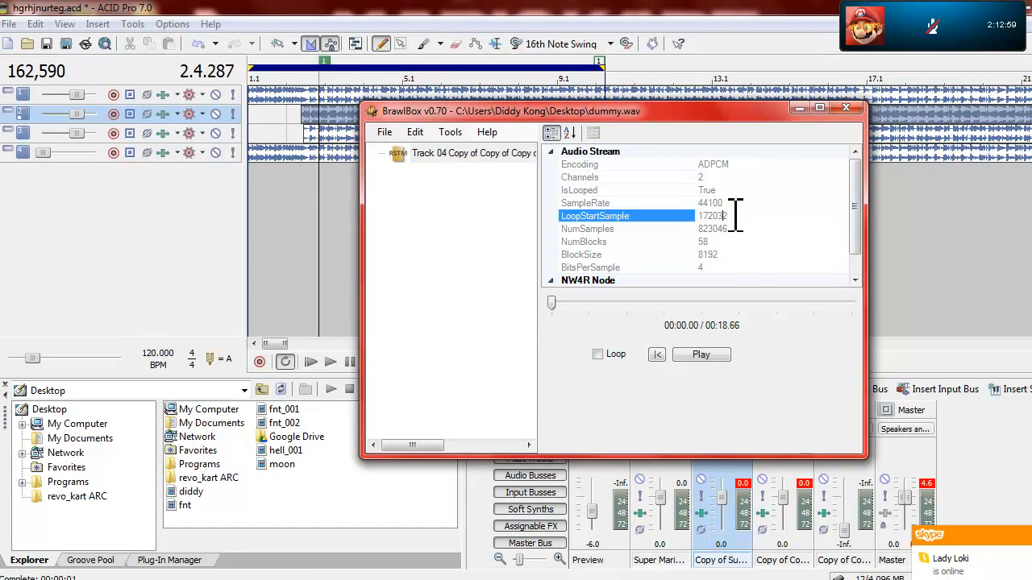
click(745, 229)
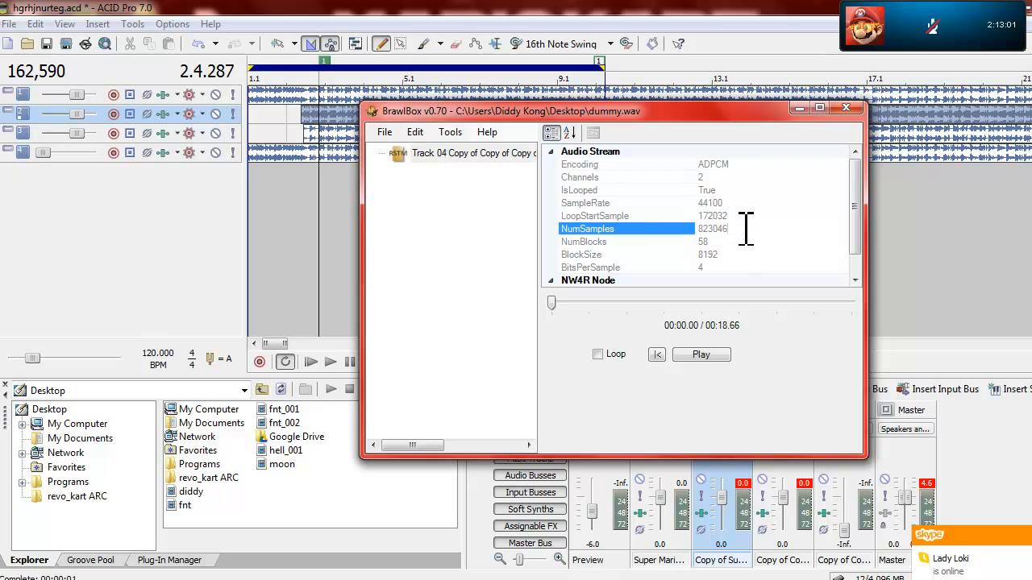
Step: Check the dummy stream's LoopStartSample property and minimize BrawlBox and ACID Pro to reveal the desktop
click(707, 216)
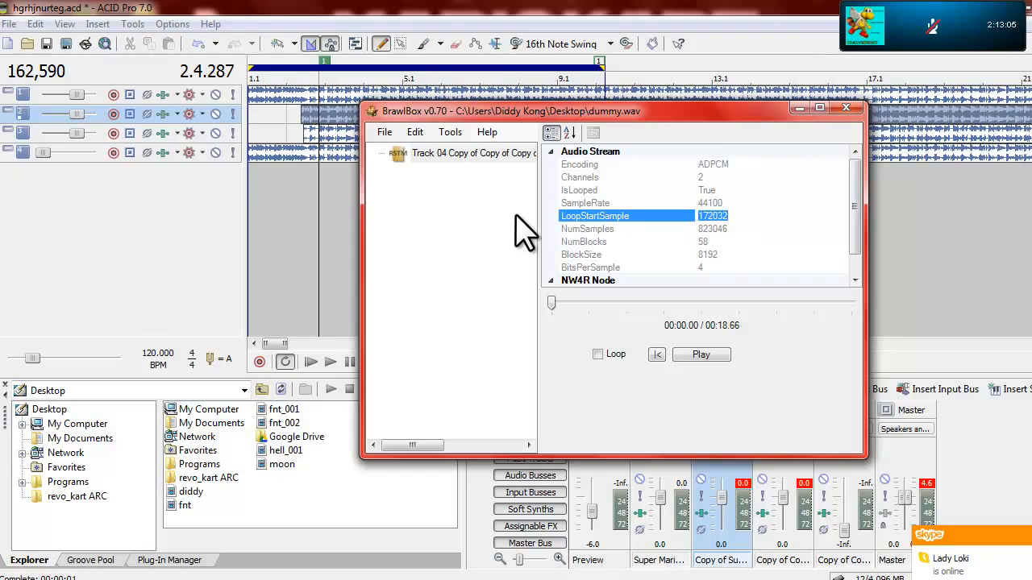
click(799, 110)
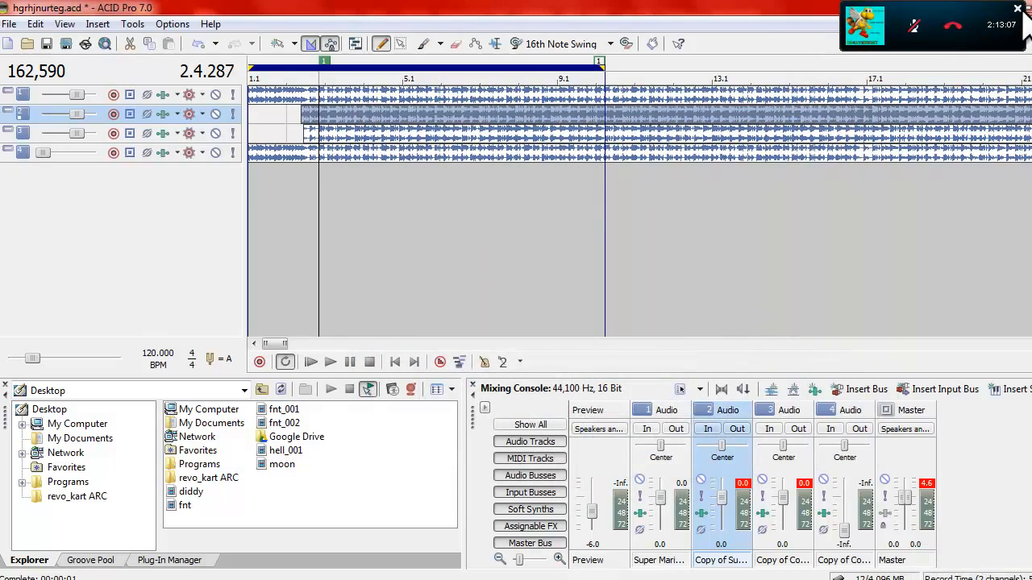
click(1027, 8)
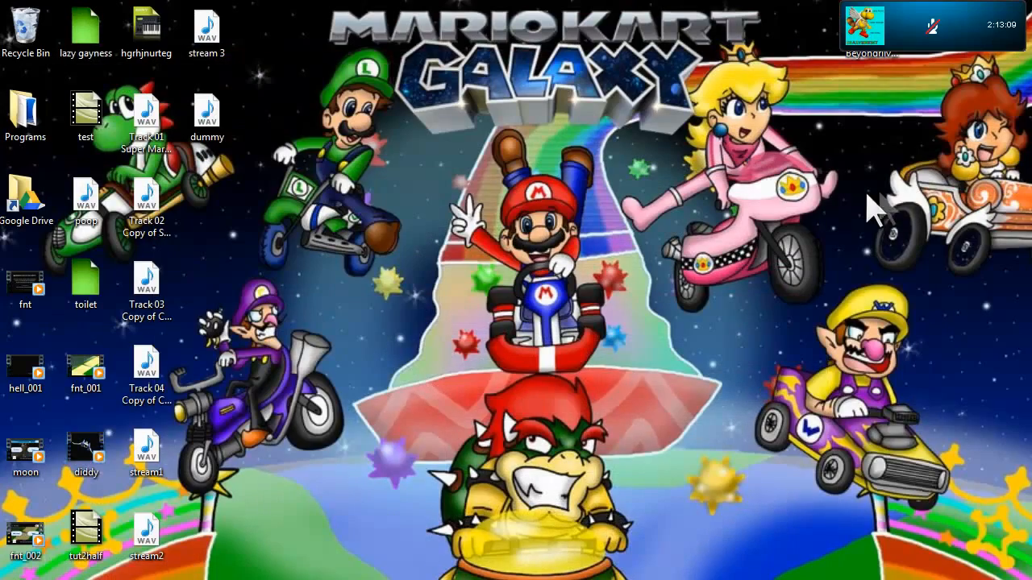
Step: Launch Audacity, dismiss its welcome dialog, and move its window clear of the desktop WAV files
key(super)
click(89, 532)
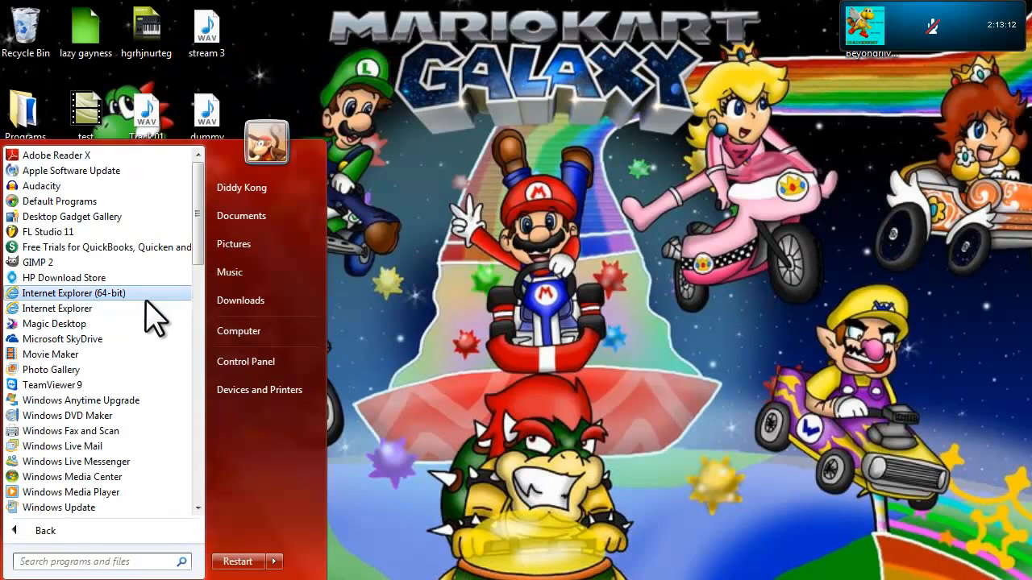
click(76, 188)
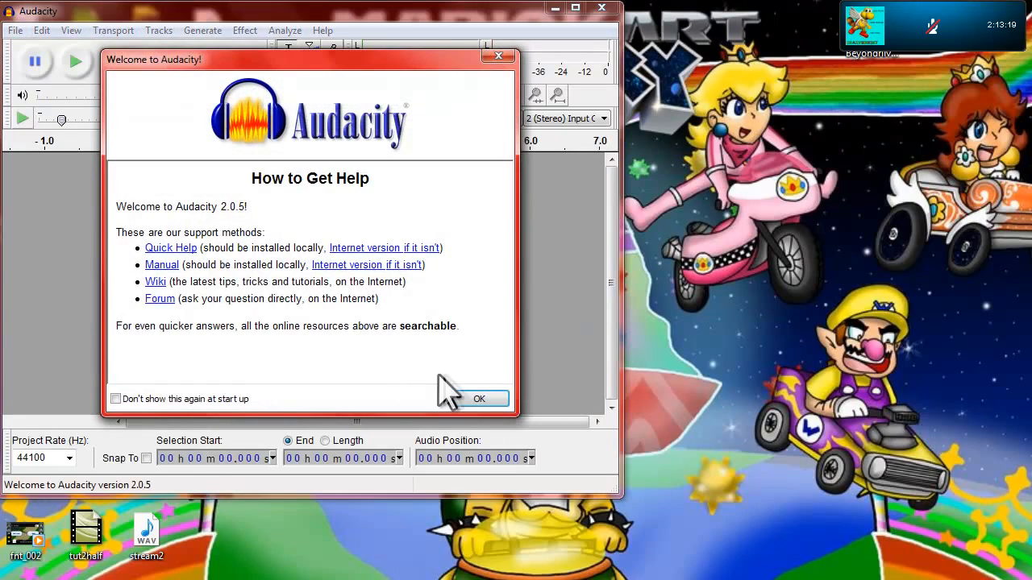
click(197, 399)
click(472, 399)
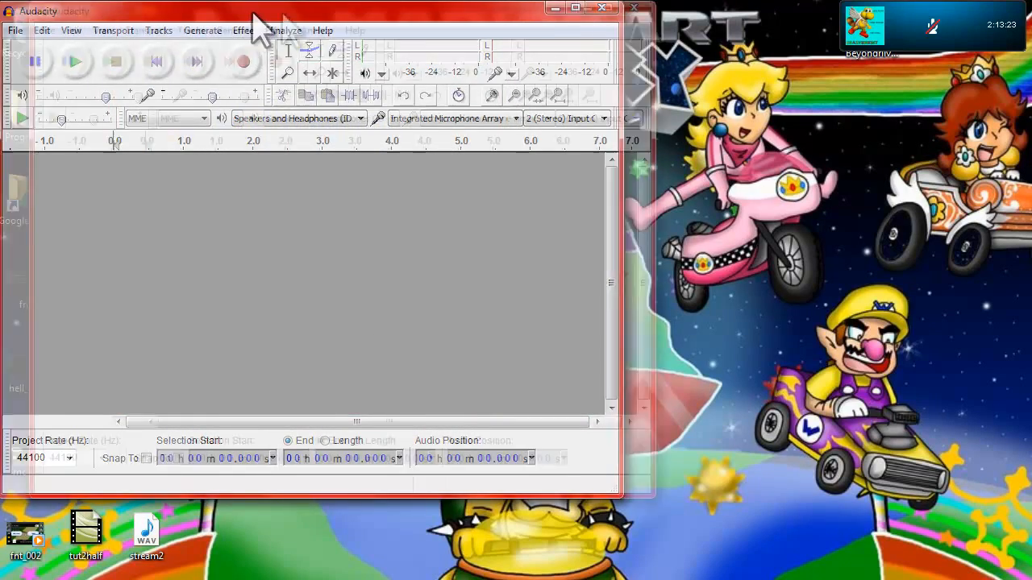
drag(254, 15, 511, 37)
double_click(36, 100)
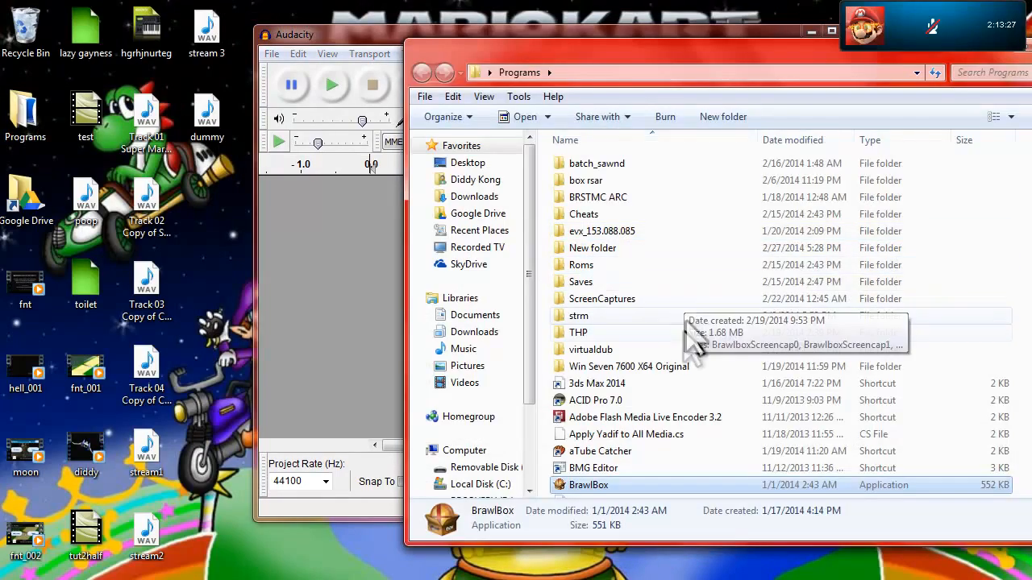
drag(597, 72, 242, 69)
click(729, 55)
Step: Open the wav subfolder of Multi BRSTM Builder with GUI Tool, inside the apps folder of the user's home folder
key(super)
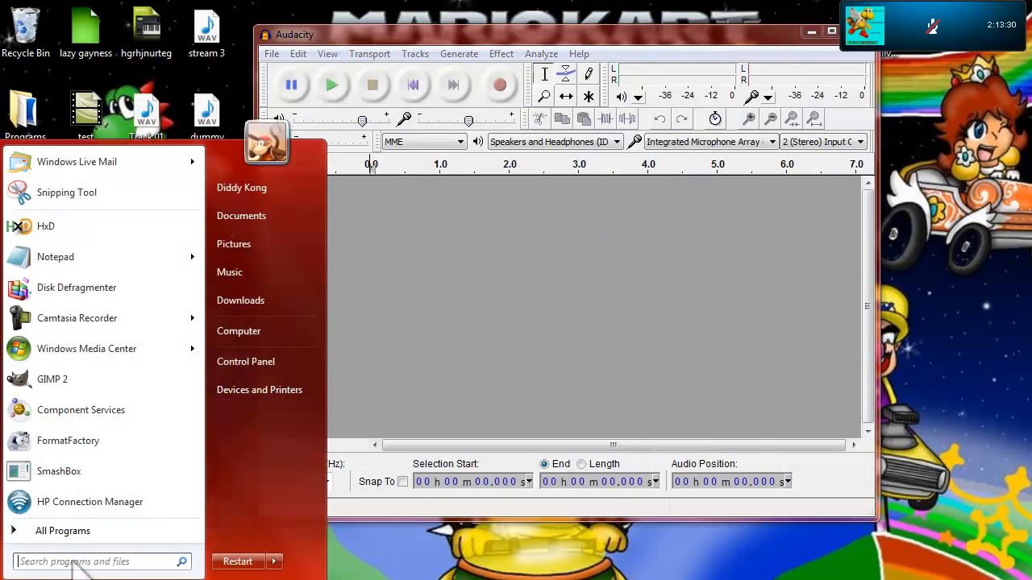
click(314, 192)
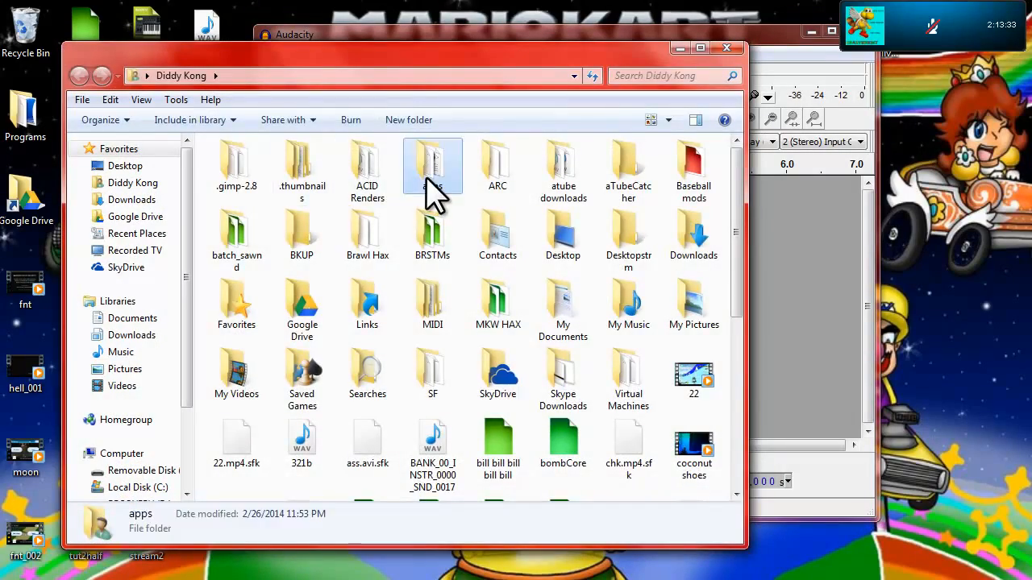
double_click(425, 182)
click(322, 252)
double_click(323, 252)
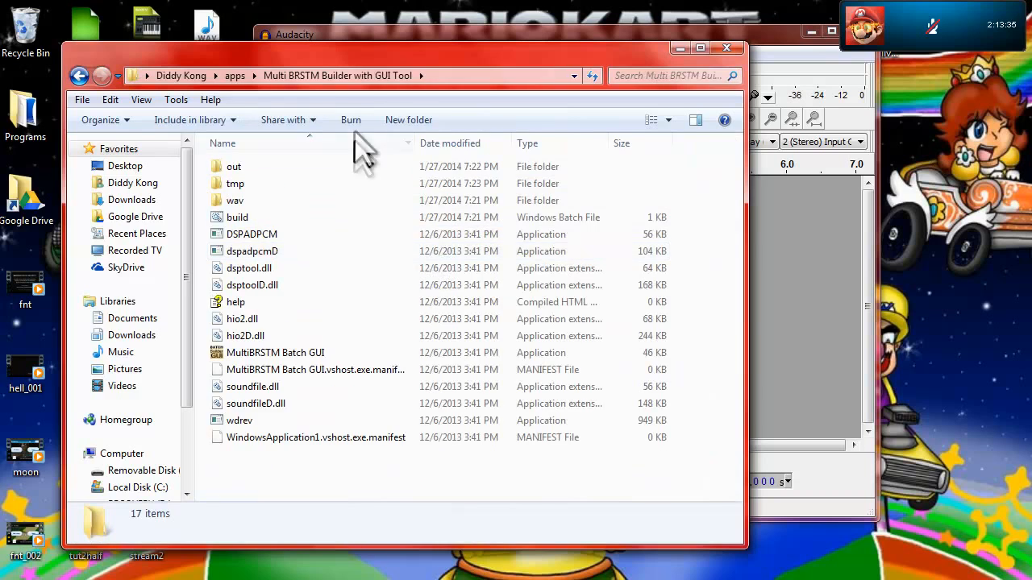
drag(367, 77, 423, 84)
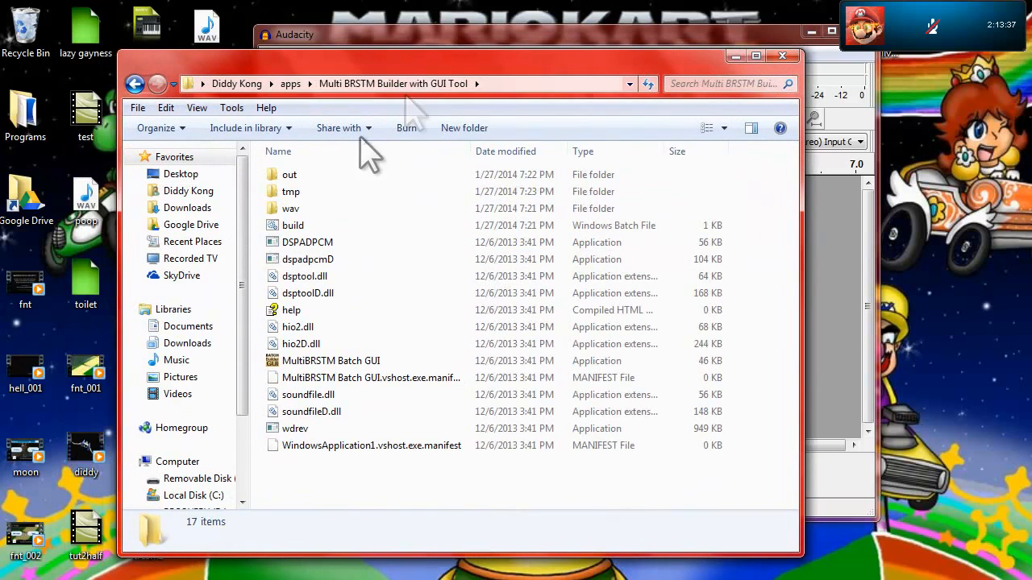
double_click(306, 208)
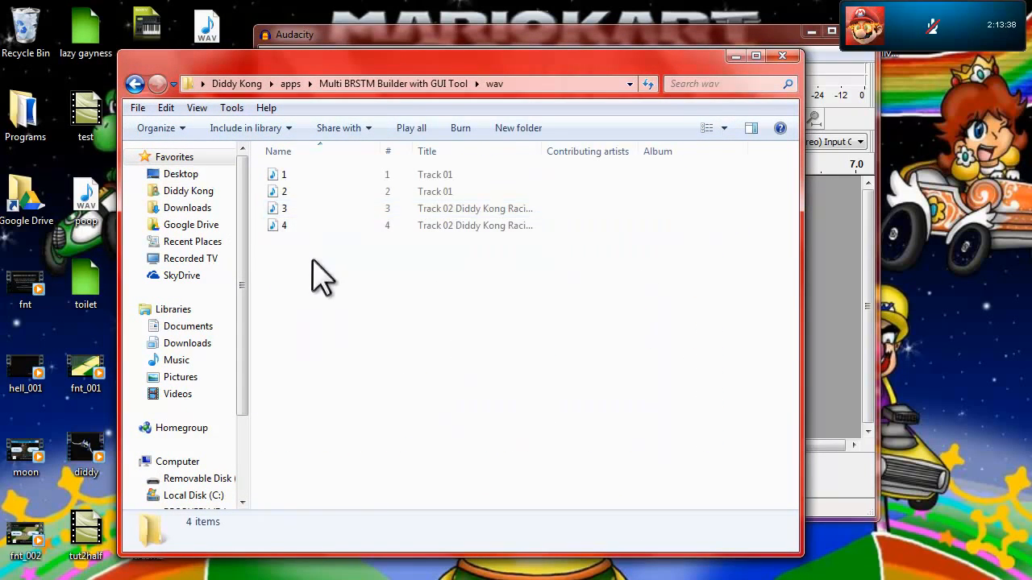
Step: Briefly play file 3, delete all four old WAV files from the wav folder, and put the builder's folder window away
double_click(289, 208)
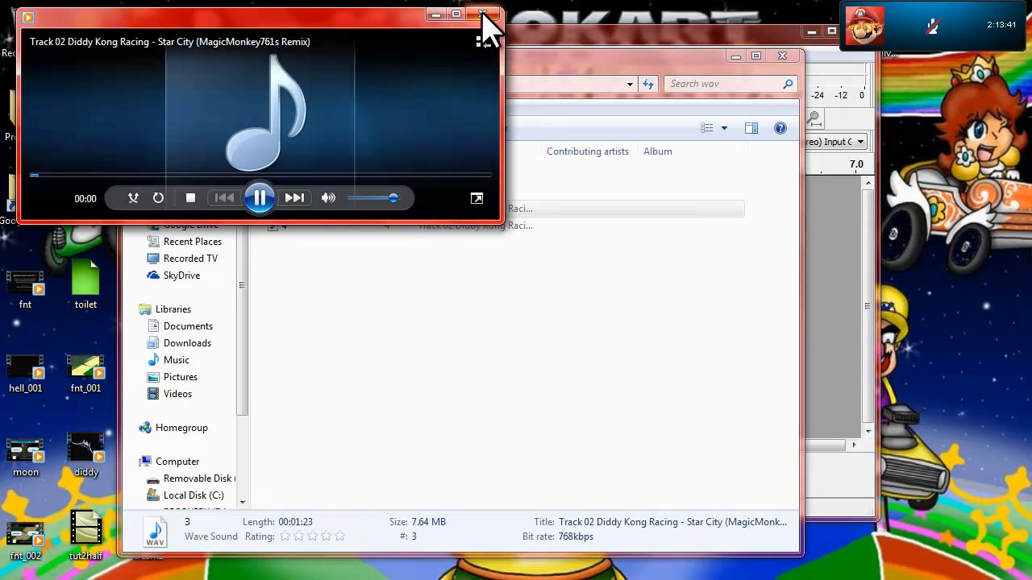
click(483, 14)
drag(460, 290, 254, 164)
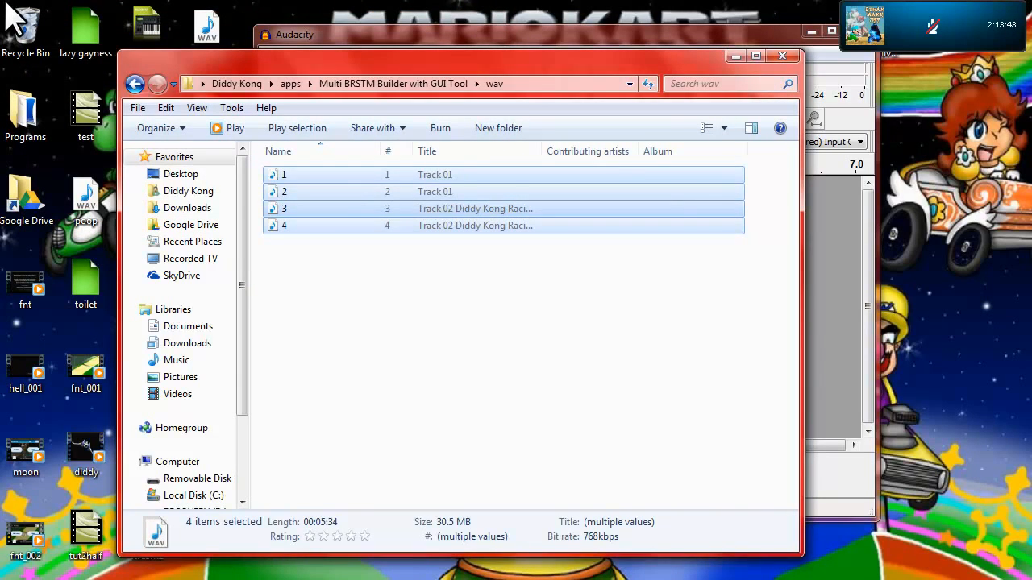
key(Delete)
key(Return)
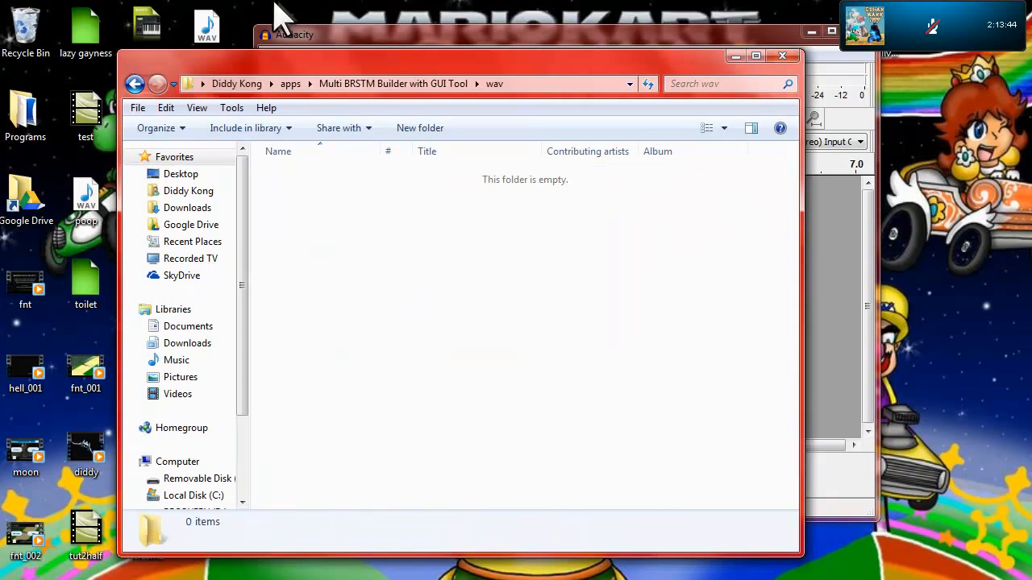
click(415, 83)
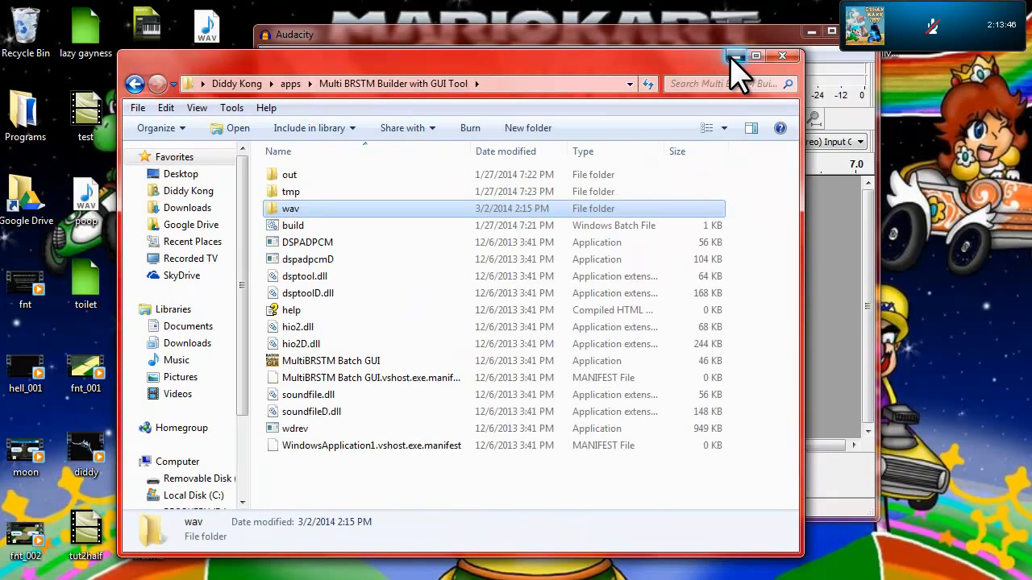
click(734, 57)
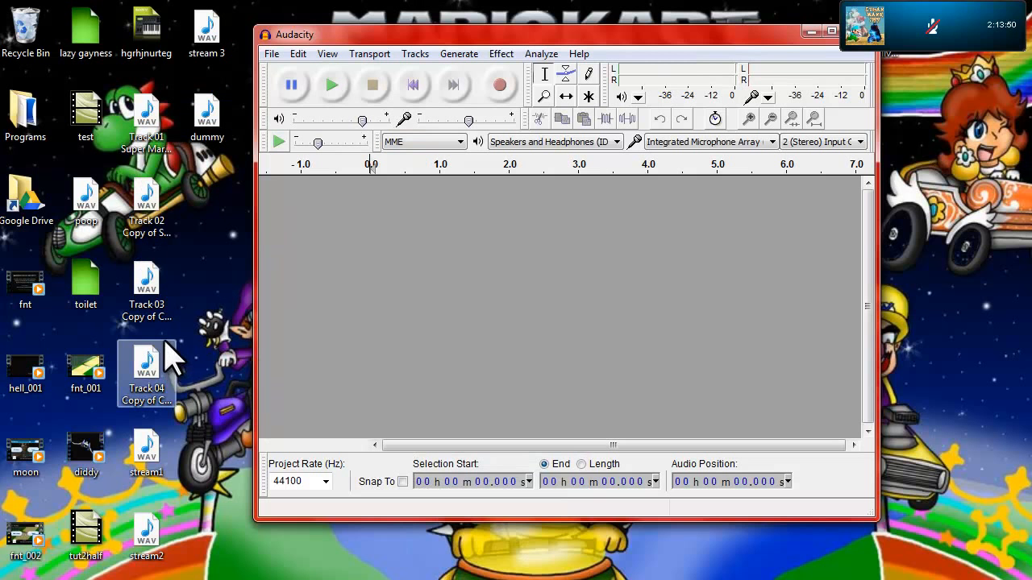
Step: Import the desktop files stream1, stream2, stream 3 and dummy, in that order, as tracks in the Audacity project
drag(149, 452, 333, 277)
drag(175, 503, 313, 439)
drag(171, 20, 299, 346)
drag(206, 32, 337, 441)
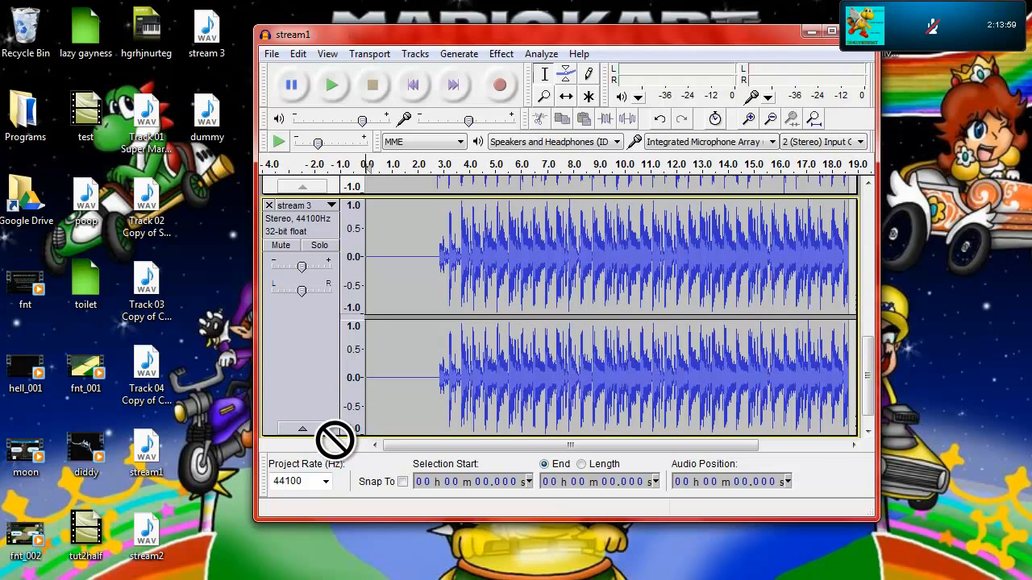
drag(208, 119, 869, 371)
drag(244, 87, 391, 415)
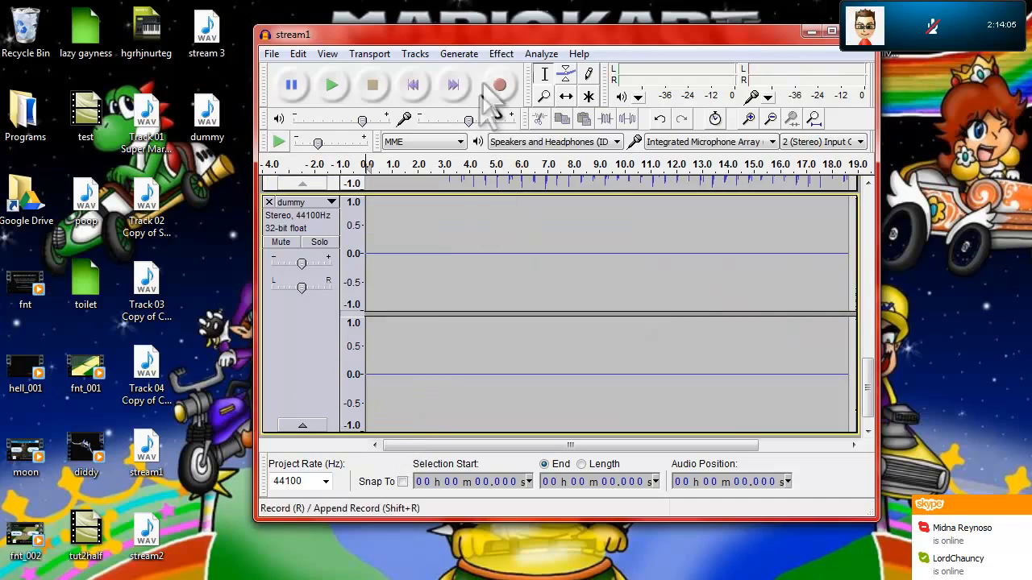
Step: Maximize the Audacity window and split the stream1 and stream2 stereo tracks to mono
double_click(499, 34)
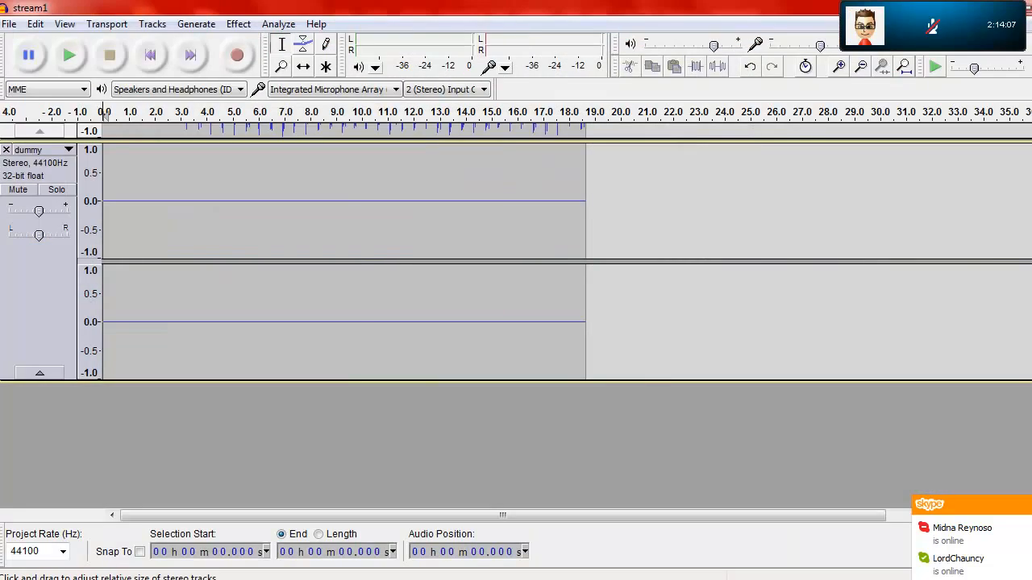
scroll(516, 314, up, 14)
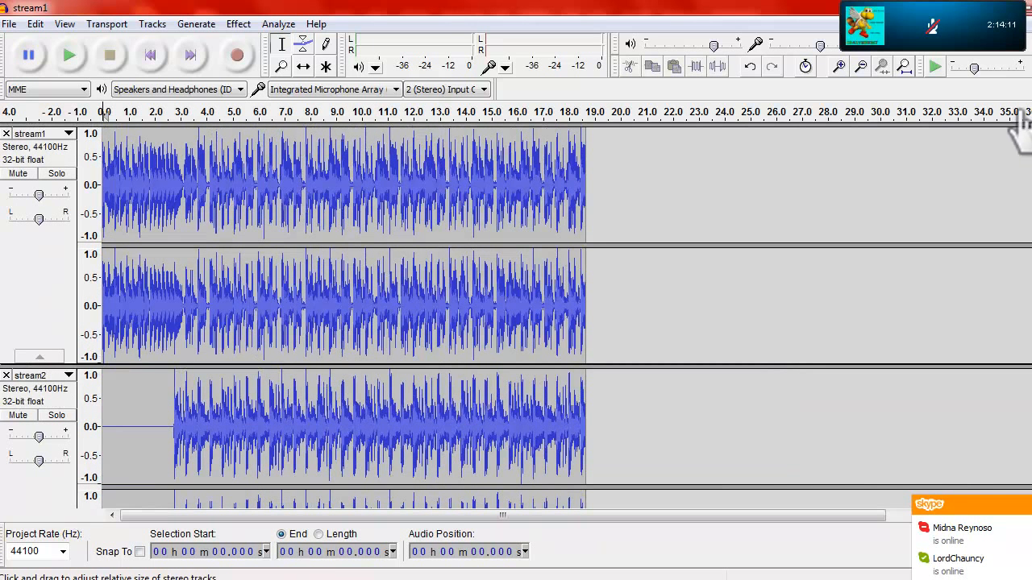
click(57, 132)
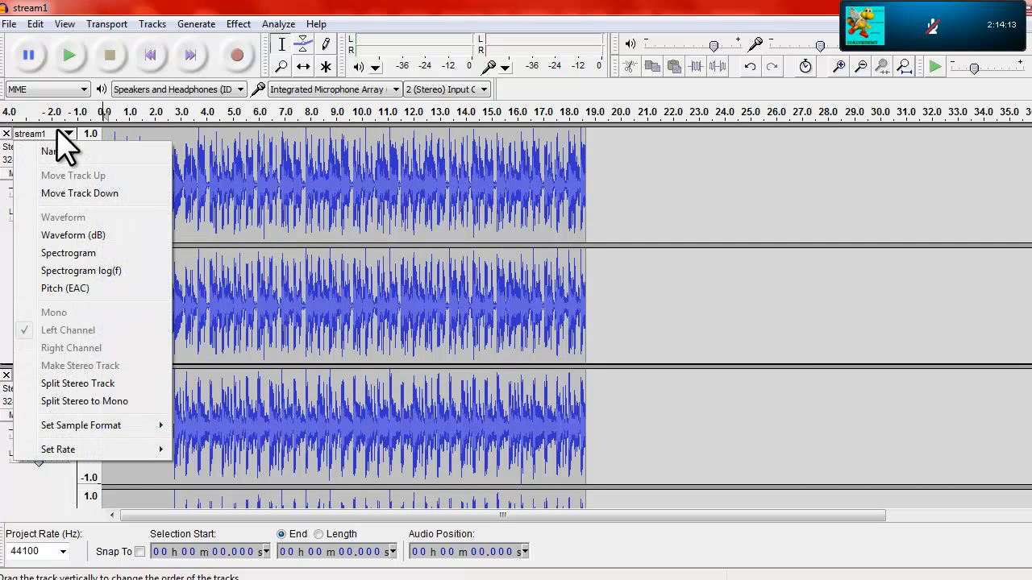
click(115, 408)
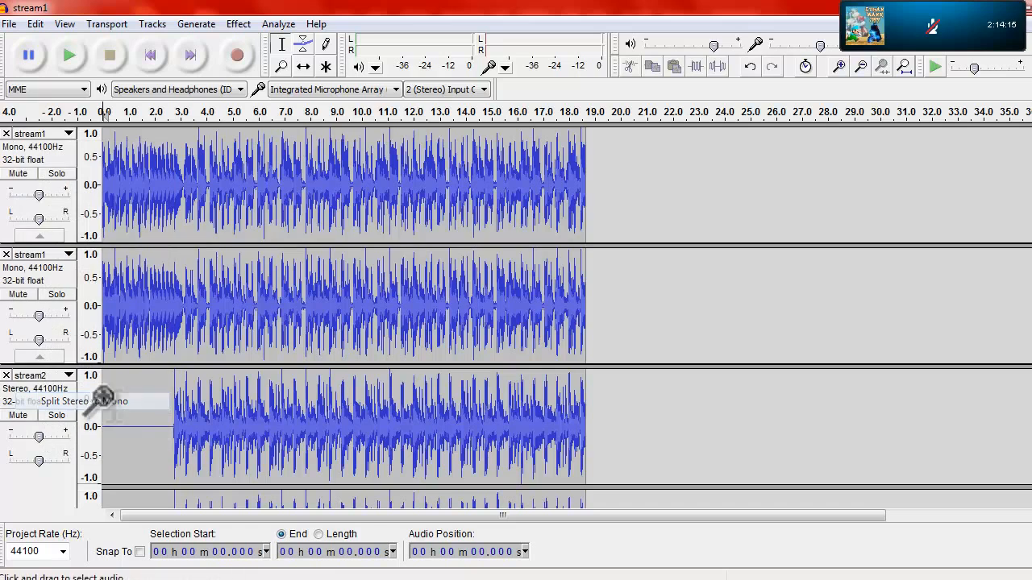
click(36, 376)
click(84, 322)
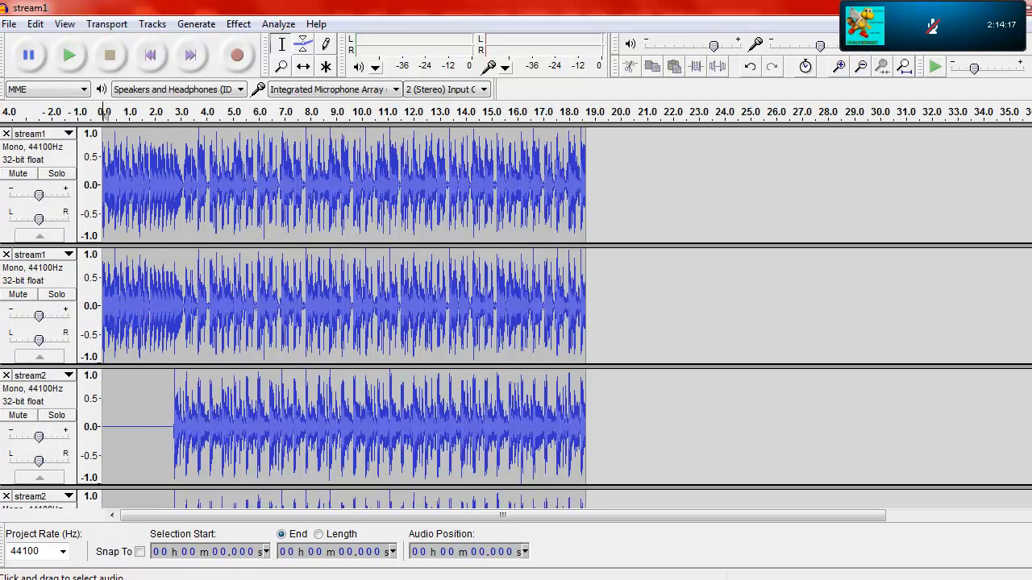
Step: Split the stream 3 and dummy stereo tracks to mono
scroll(83, 322, down, 5)
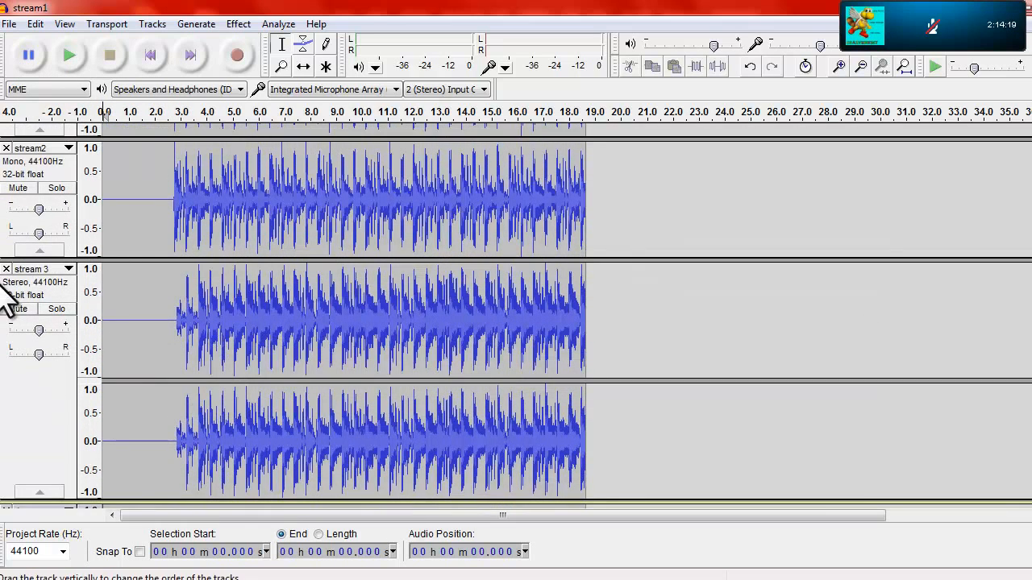
click(68, 269)
click(107, 529)
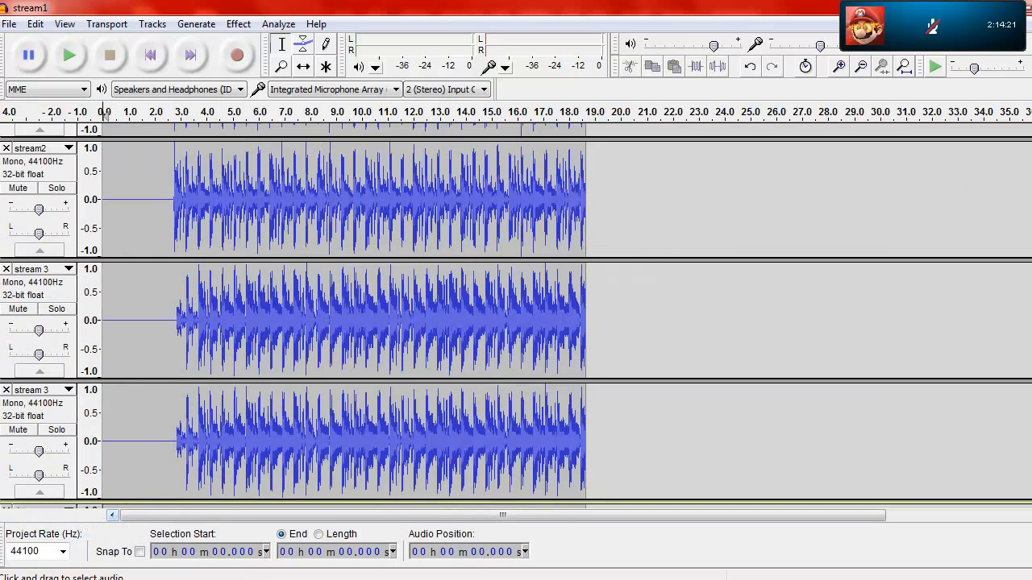
scroll(516, 315, down, 3)
scroll(163, 245, down, 1)
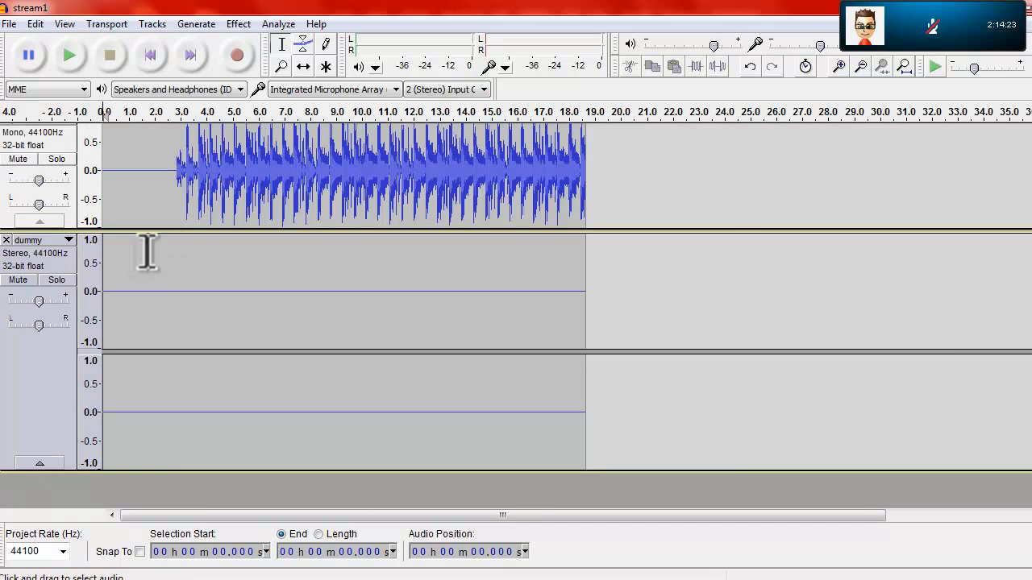
click(44, 239)
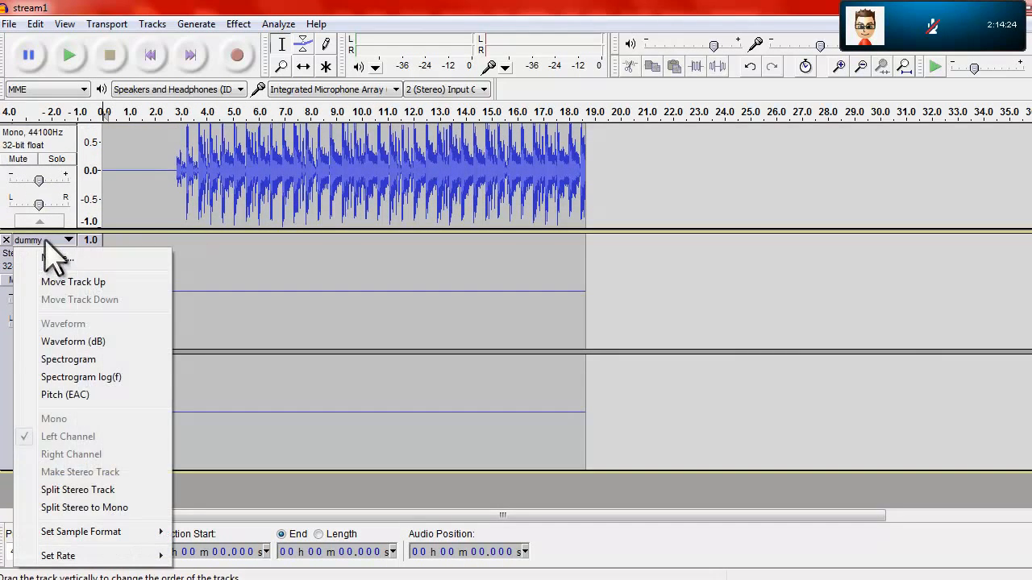
click(68, 508)
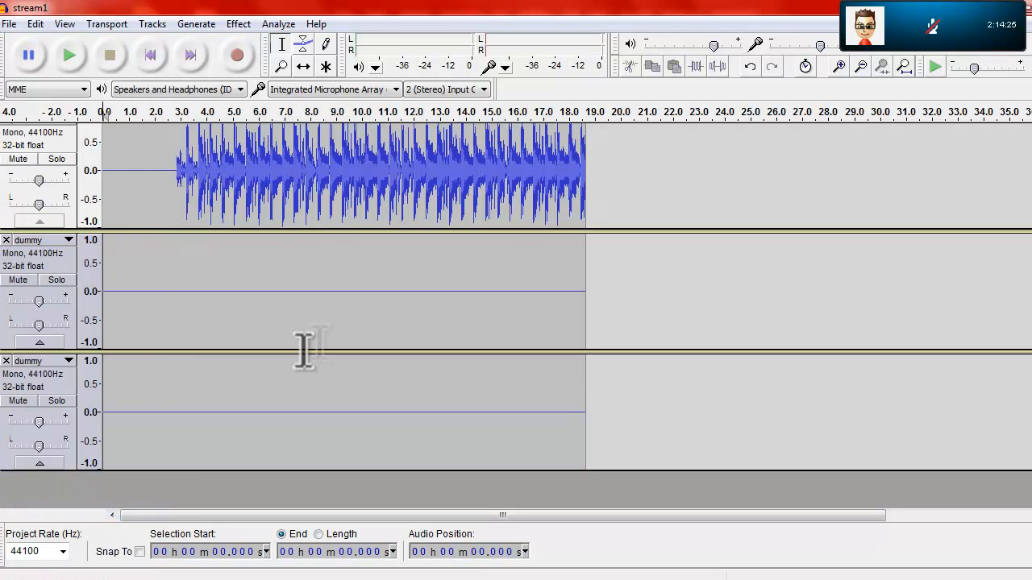
Step: Start a multiple-file export of the tracks and set the file name prefix to "test"
click(15, 23)
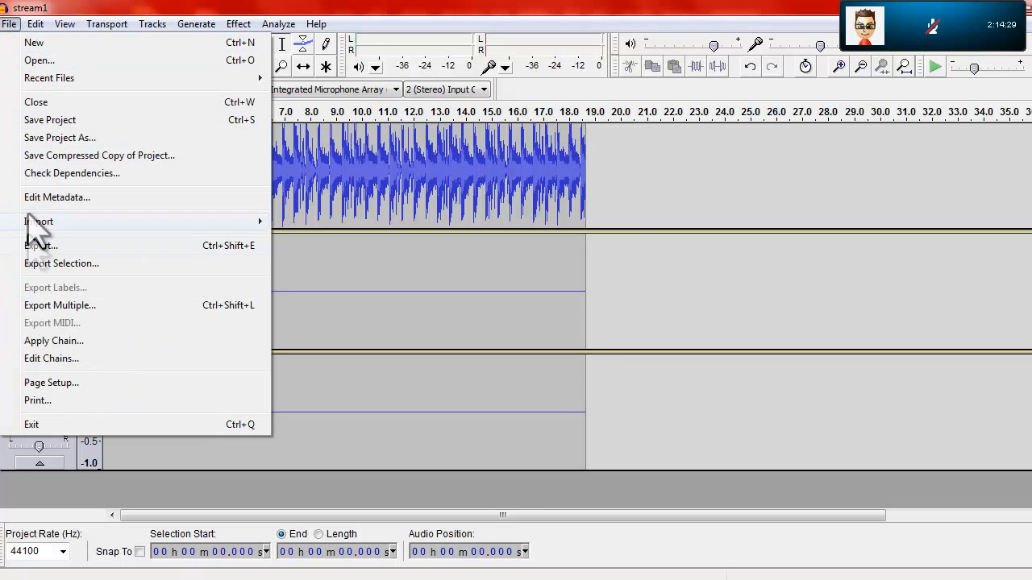
click(50, 306)
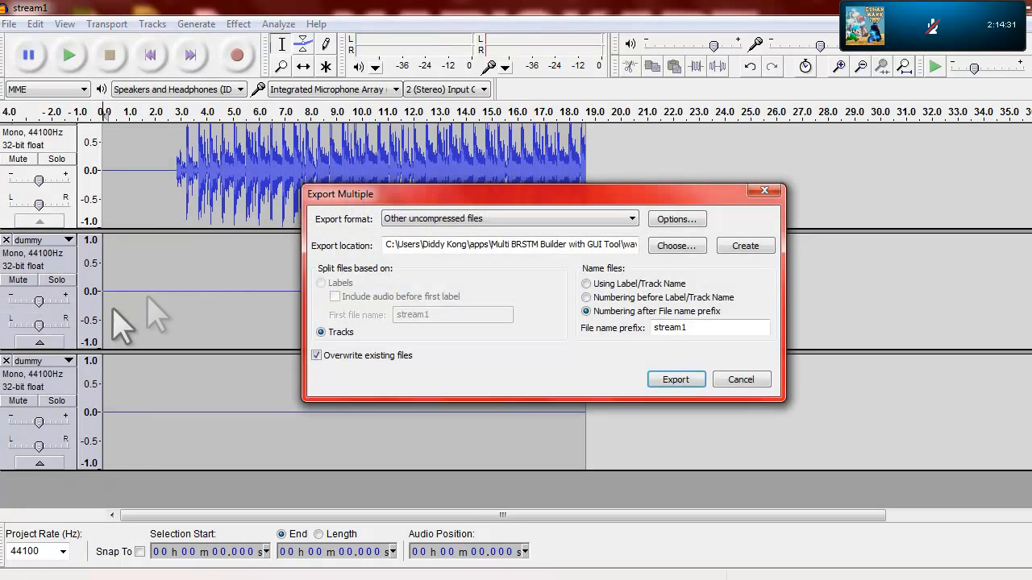
double_click(693, 327)
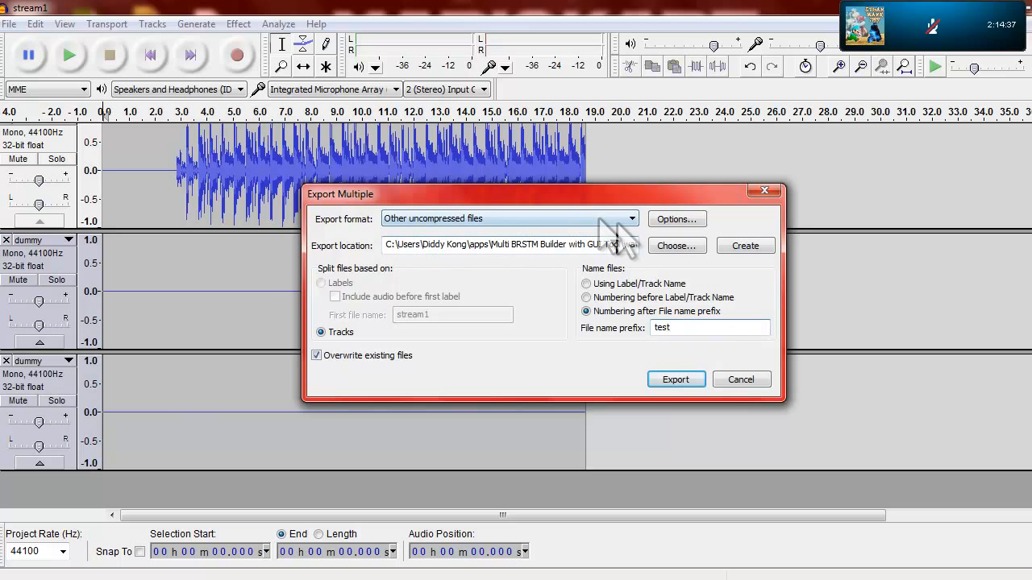
Step: Set the export location to the wav folder inside Multi BRSTM Builder with GUI Tool, checking that folder in Windows Explorer
click(689, 244)
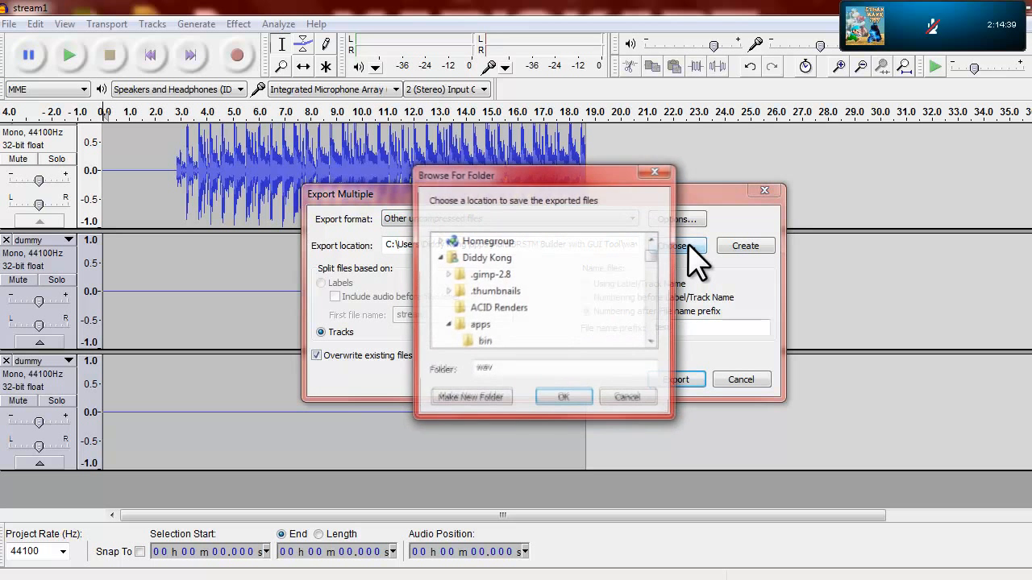
drag(649, 259, 656, 273)
click(519, 574)
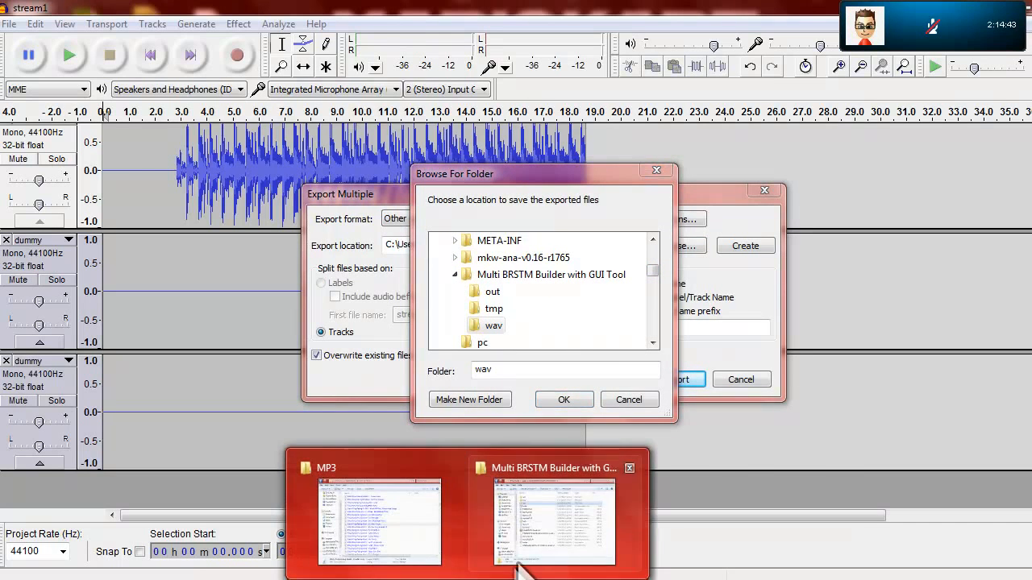
click(511, 532)
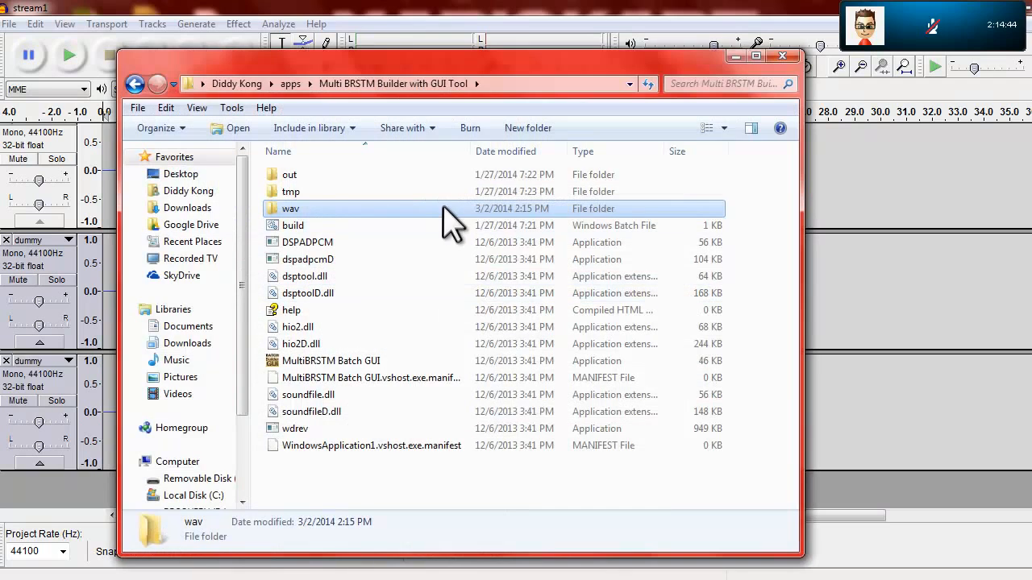
click(307, 210)
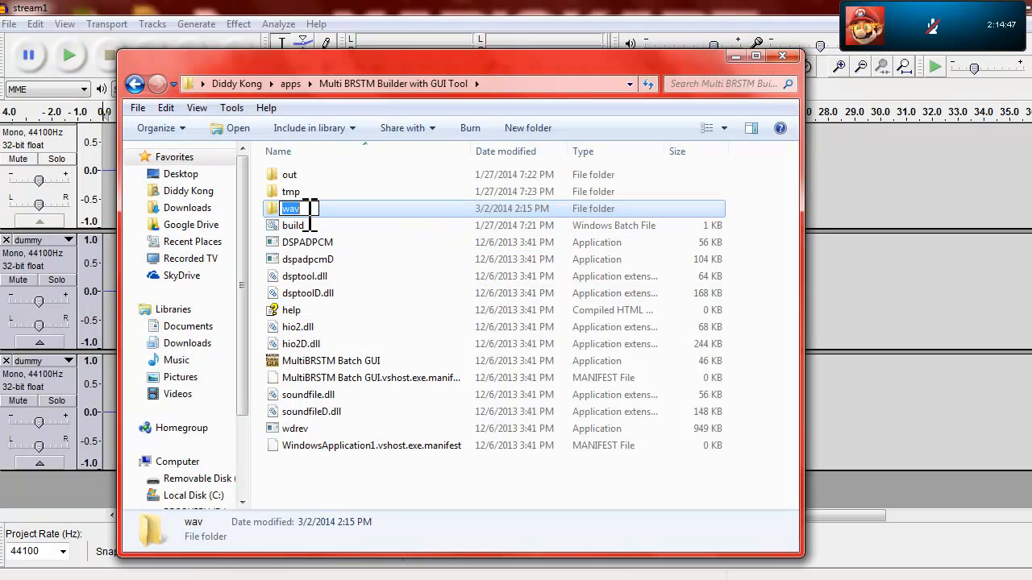
click(735, 57)
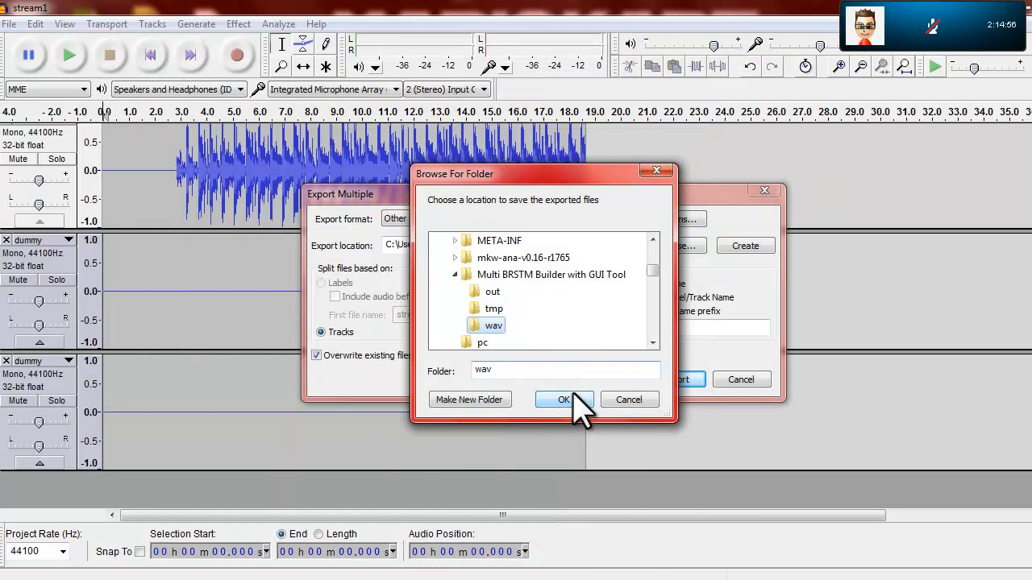
click(563, 399)
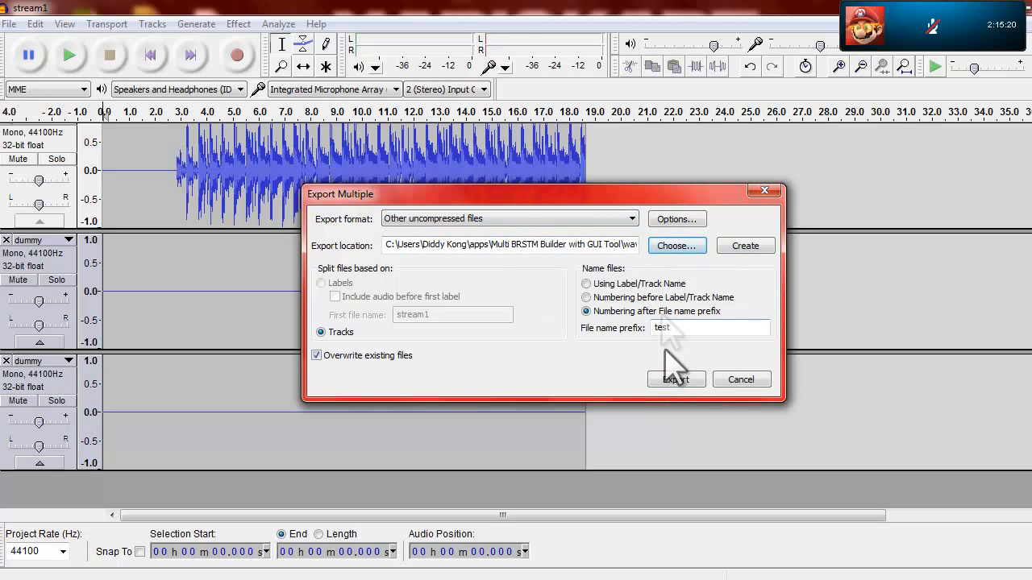
Step: Export all the mono tracks, accepting the default metadata for each, and dismiss the export report
click(661, 380)
key(shift+Return)
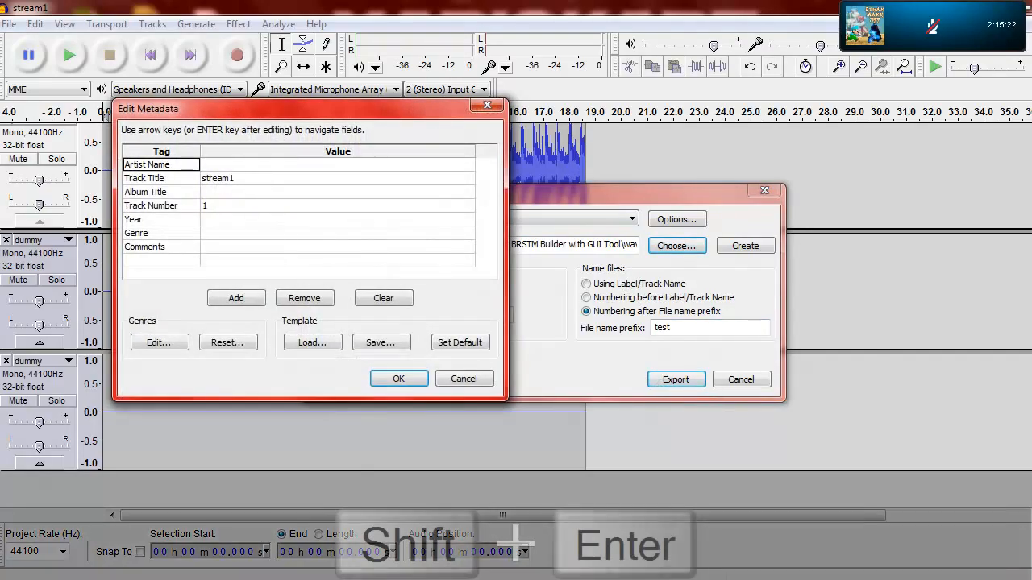
key(shift+Return)
key(shift+Return)
key(shift+Return)
key(shift+Return)
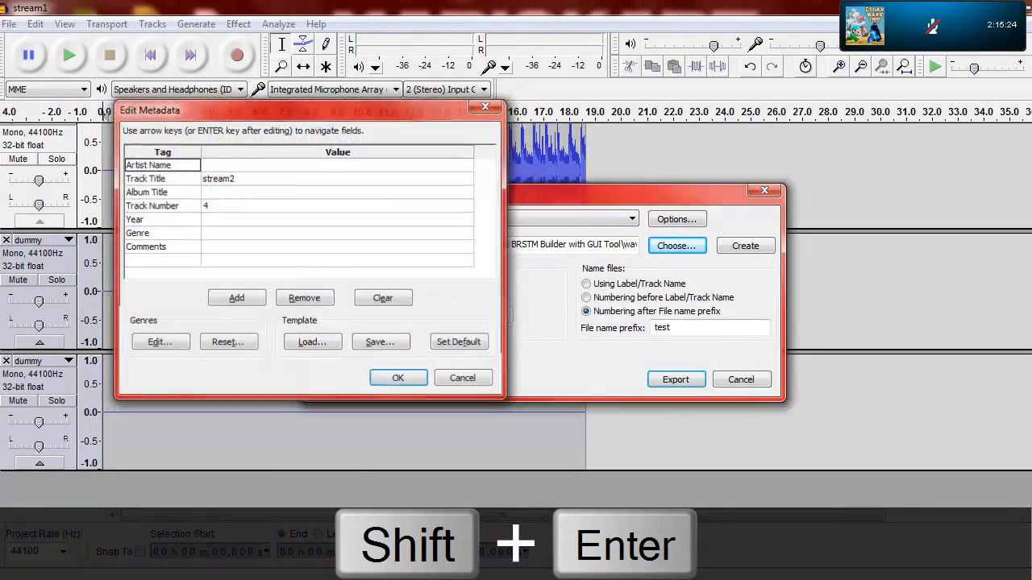
key(shift+Return)
key(shift+Return)
key(shift+Return)
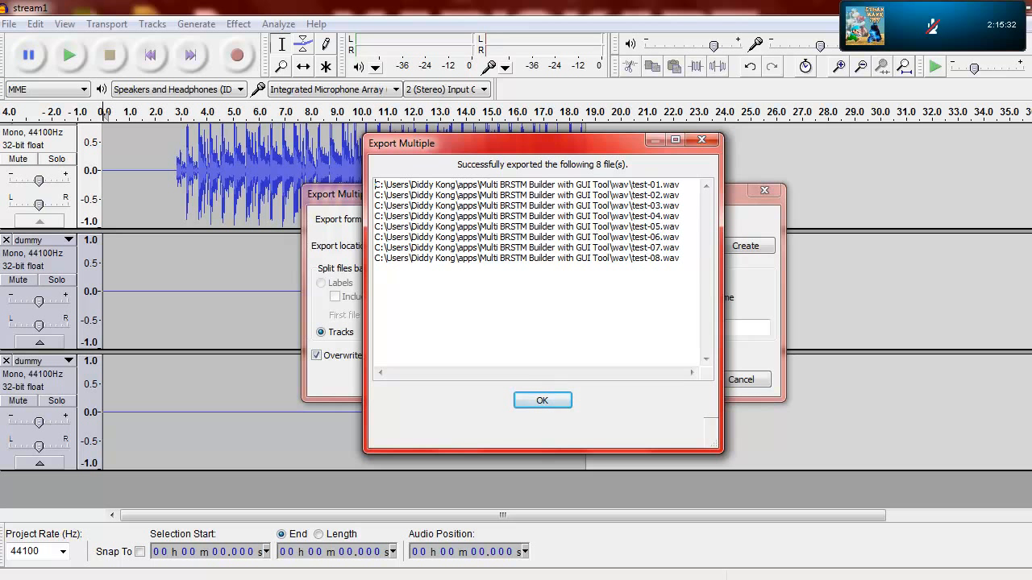
click(546, 401)
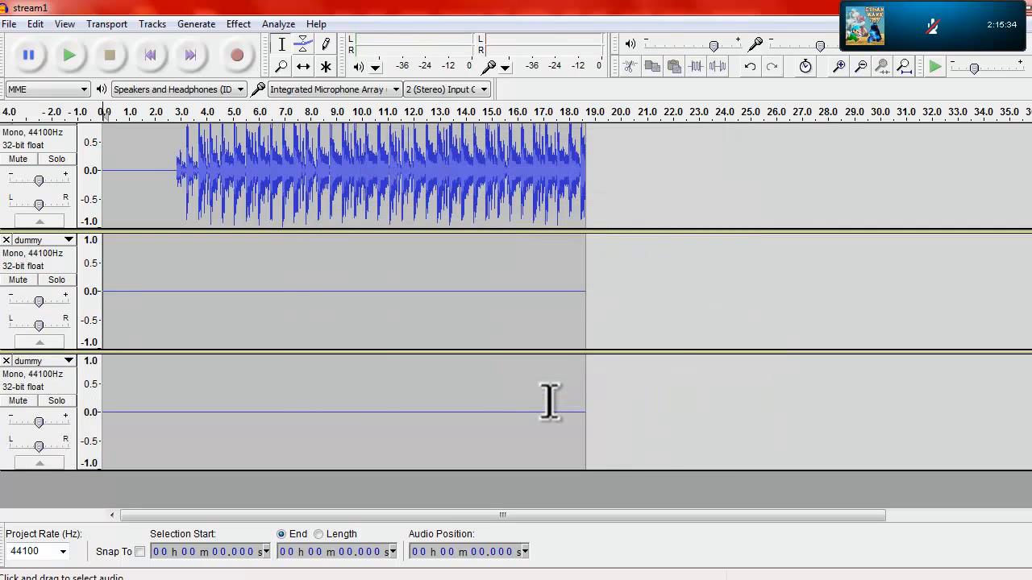
Step: Adjust the system volume and close the Audacity project without saving its changes
click(1010, 579)
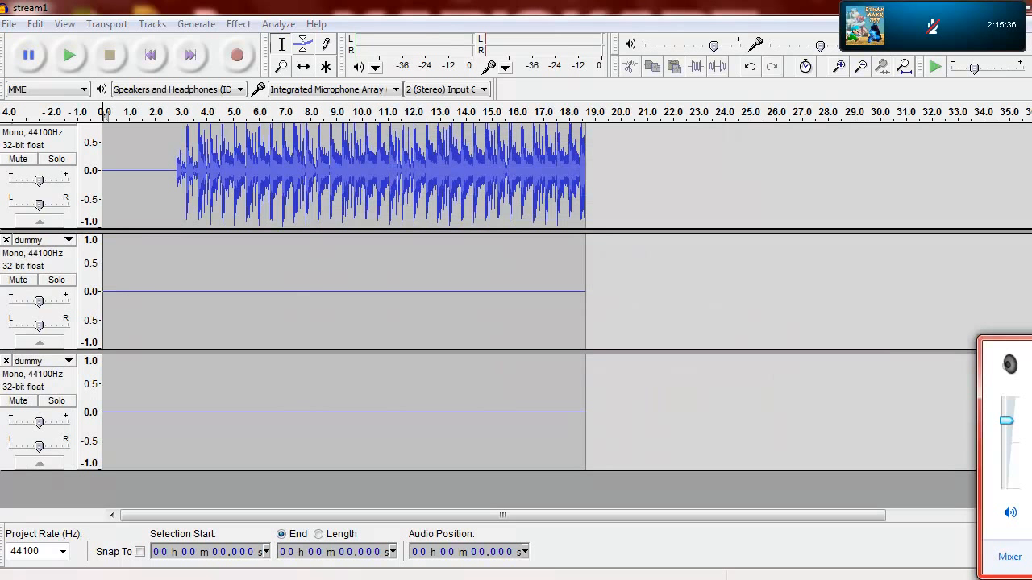
mouse_move(1002, 419)
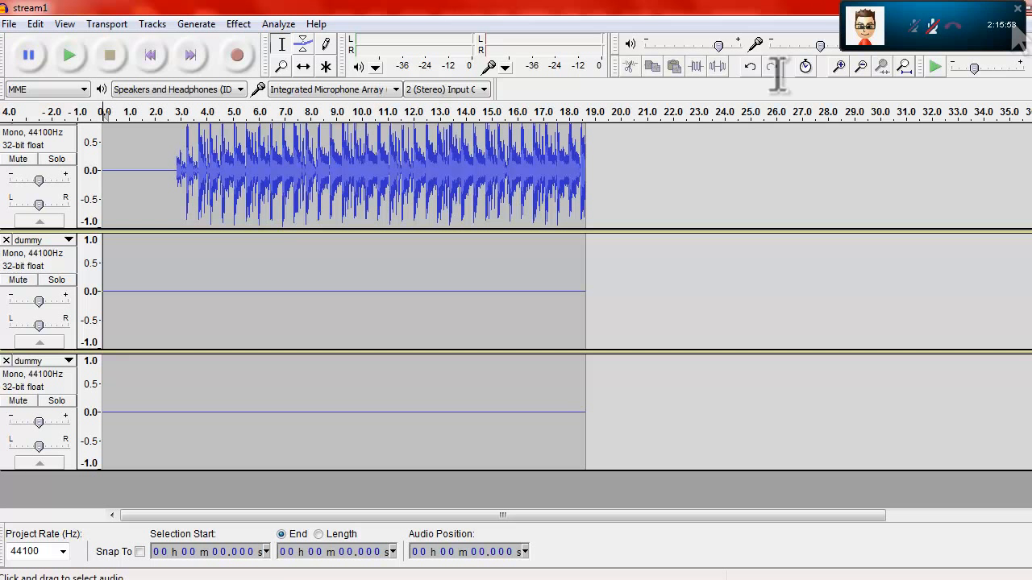
key(ctrl+w)
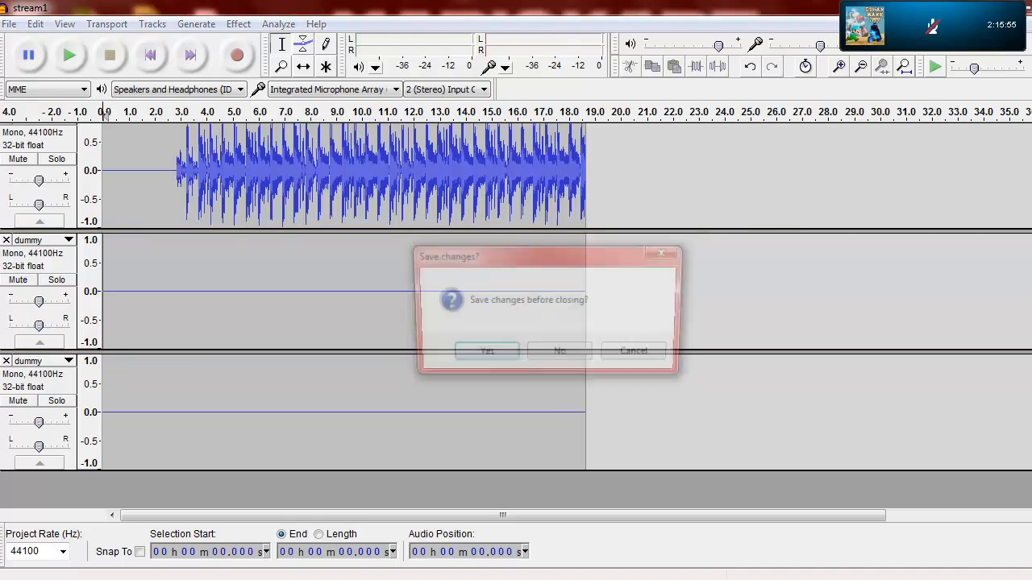
click(571, 353)
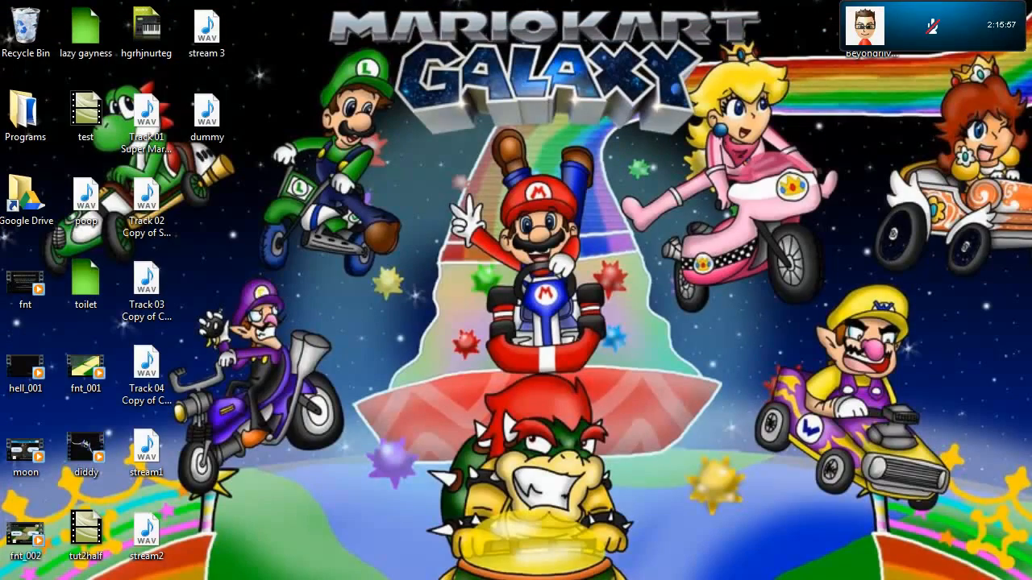
Step: Switch to Windows Explorer and open the wav folder inside Multi BRSTM Builder with GUI Tool
click(613, 579)
click(467, 579)
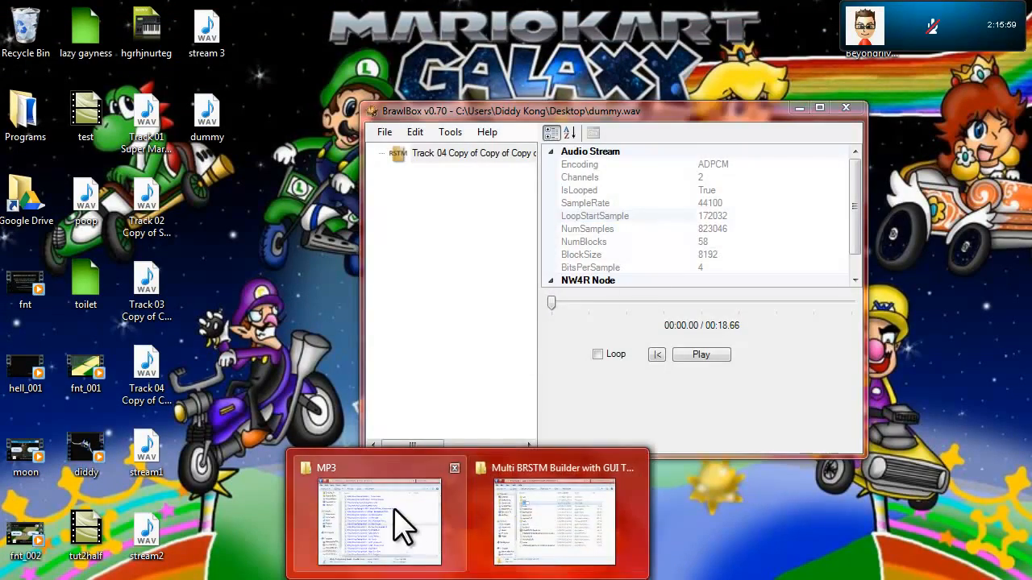
click(528, 532)
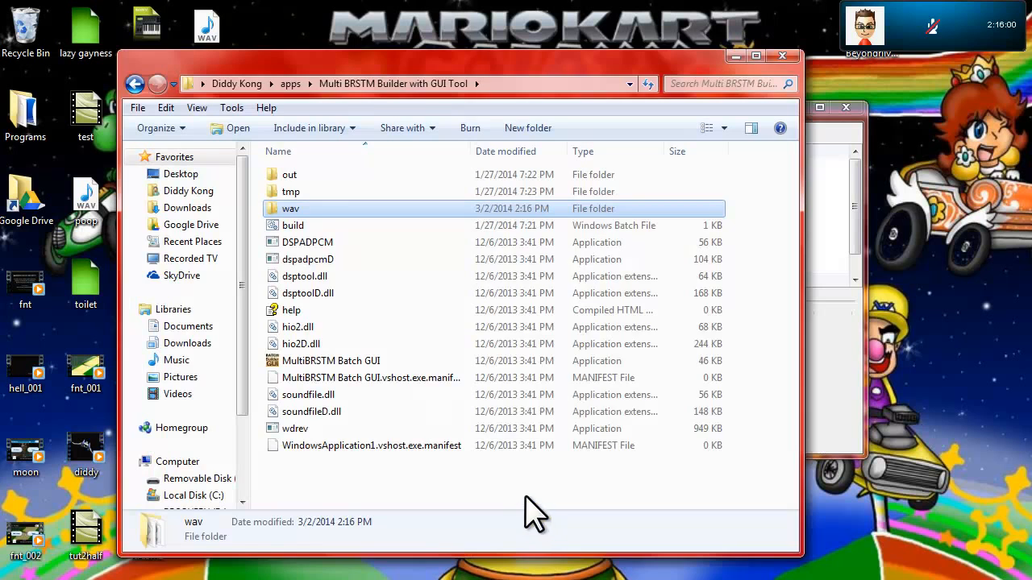
double_click(300, 206)
Step: Rename the exported files test-01, test-02, test-03 and test-04 as 1, 2, 3 and 4
click(298, 175)
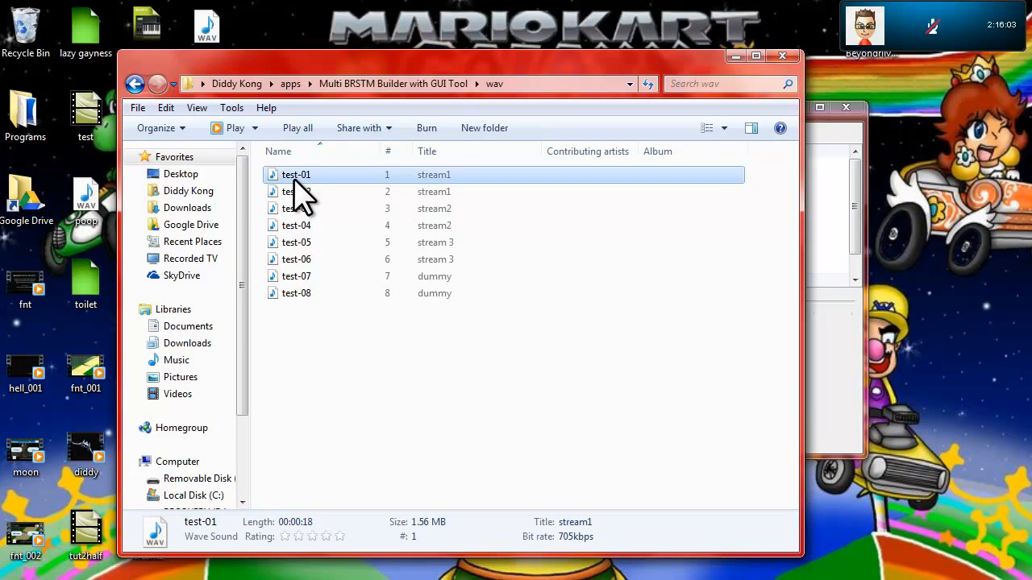
click(296, 175)
text(1)
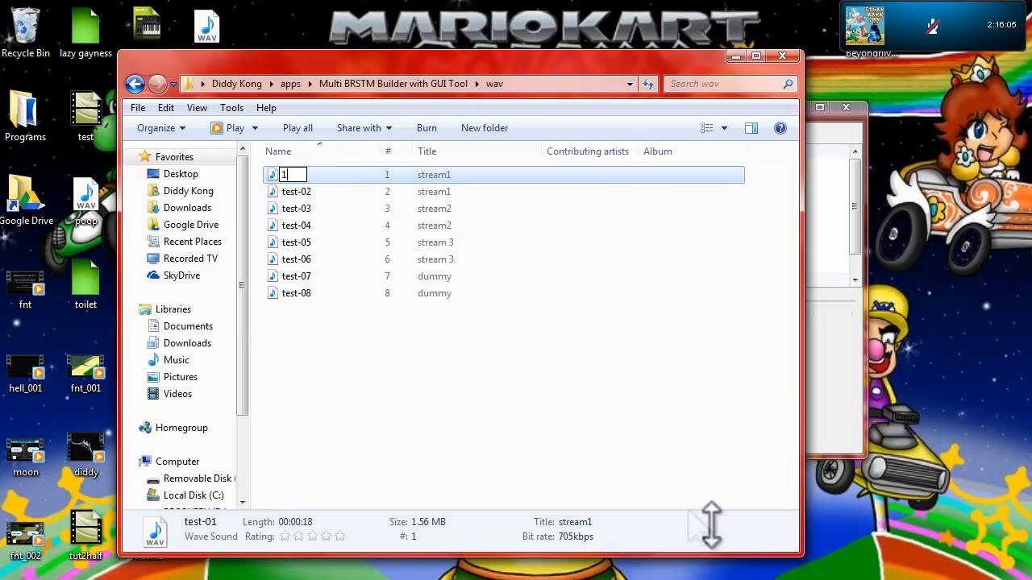
click(299, 192)
click(299, 191)
text(2)
click(299, 208)
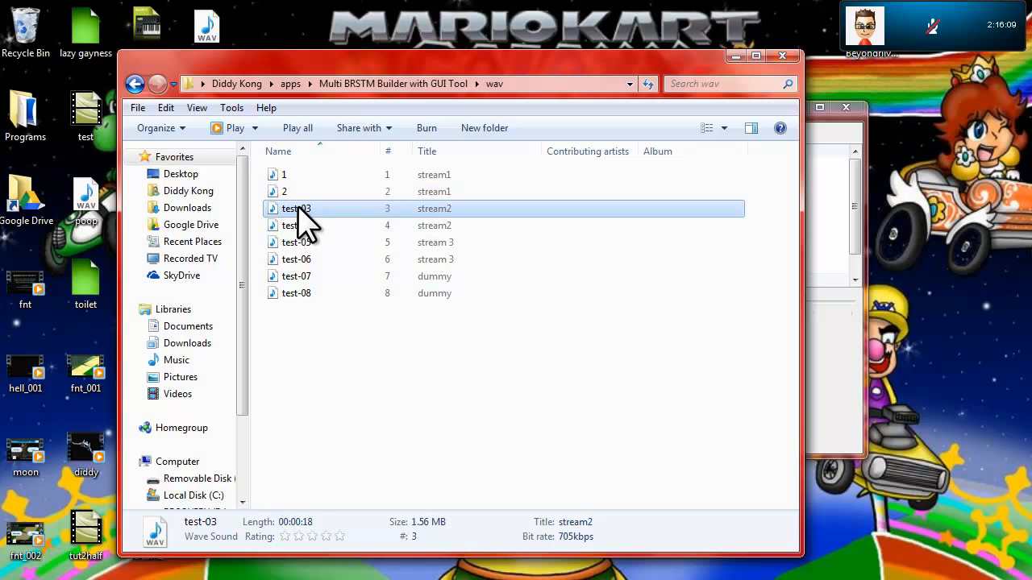
click(299, 206)
text(3)
click(303, 225)
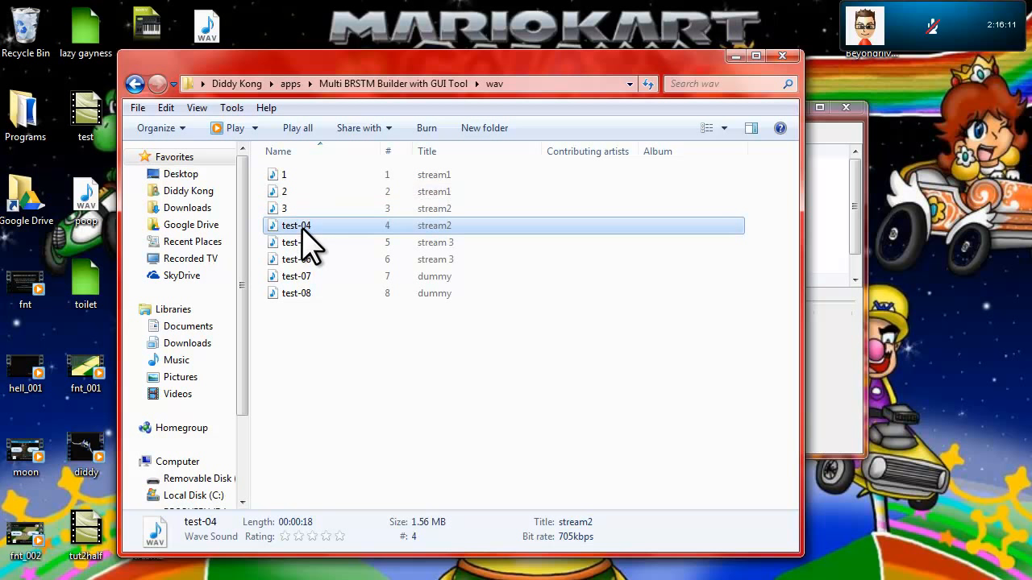
click(305, 226)
Step: Rename the exported files test-05, test-06, test-07 and test-08 as 5, 6, 7 and 8
click(298, 244)
click(298, 243)
text(5)
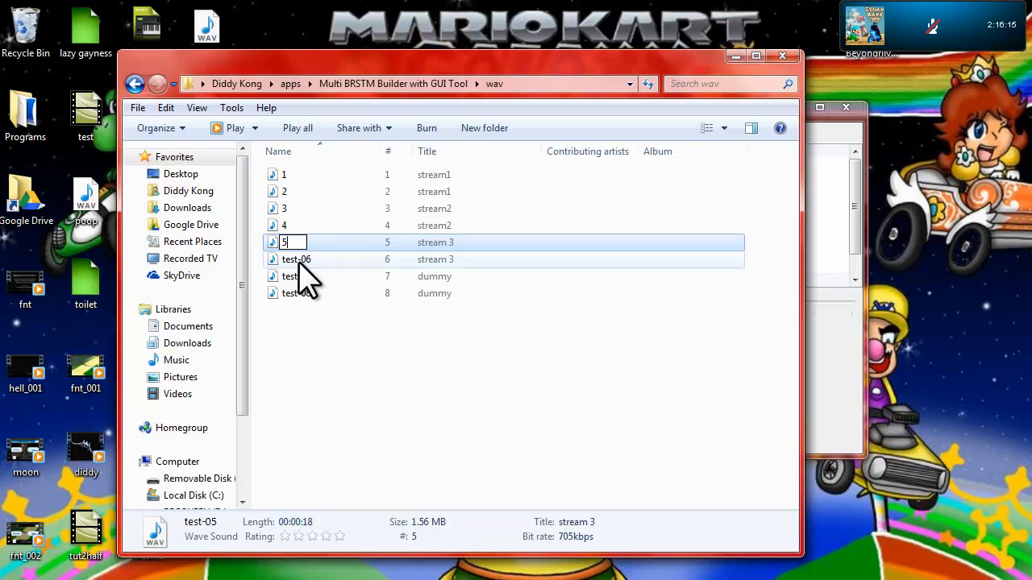
click(298, 259)
click(299, 262)
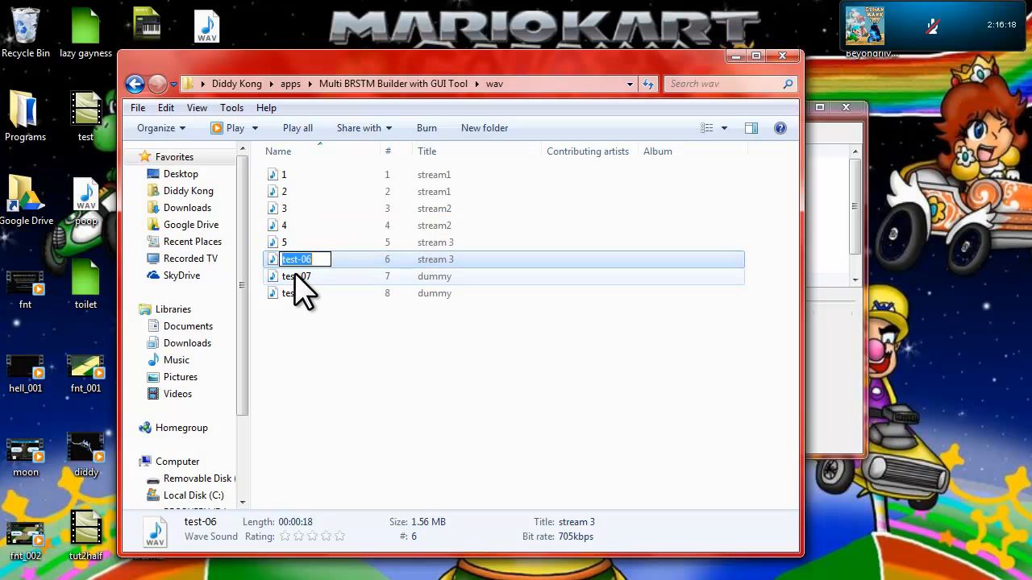
click(295, 278)
key(F2)
text(7)
click(297, 295)
key(F2)
text(8)
key(Return)
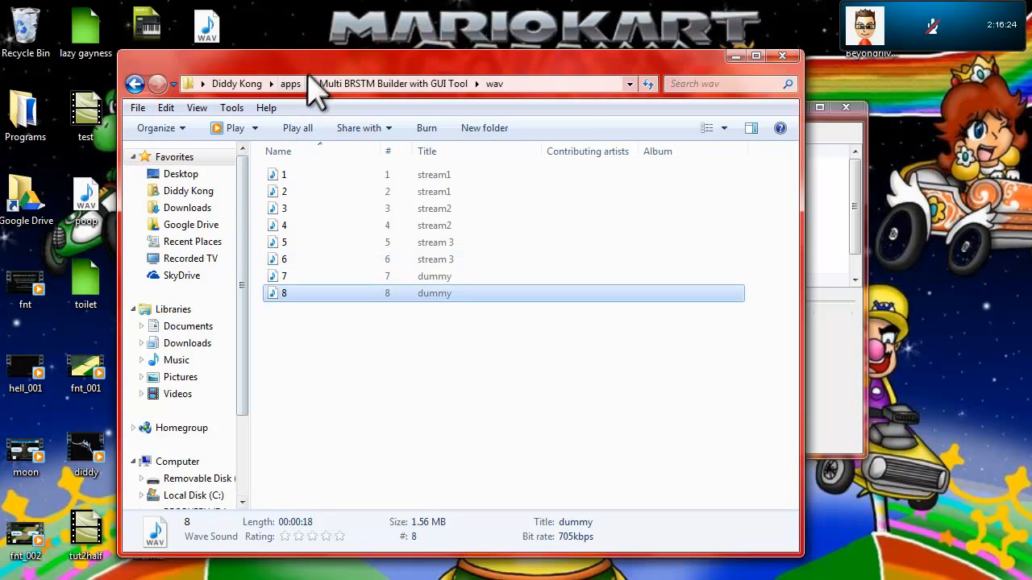
Step: Review files 1 to 8 in the wav folder one by one against their stream and dummy titles
click(403, 83)
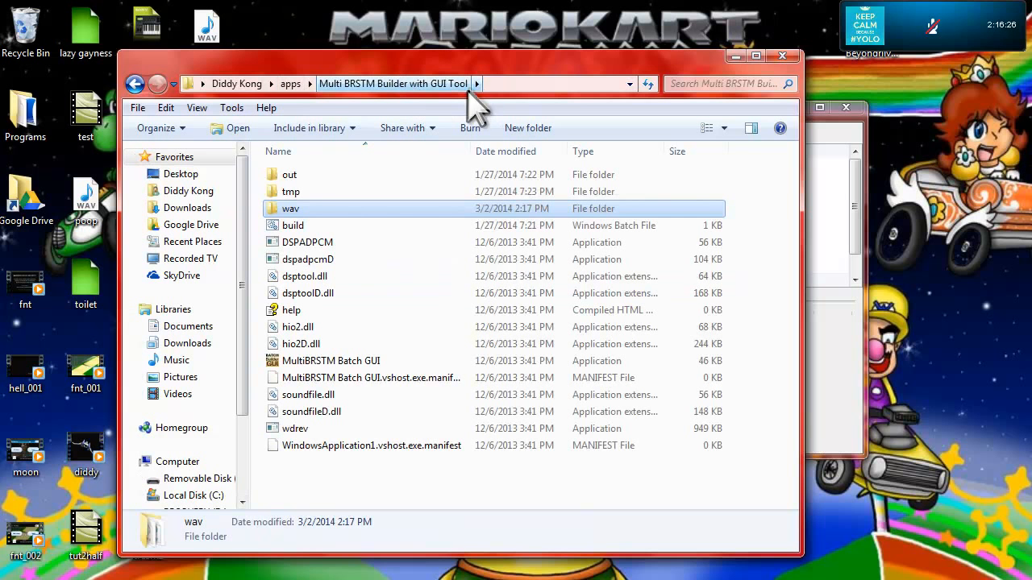
double_click(356, 208)
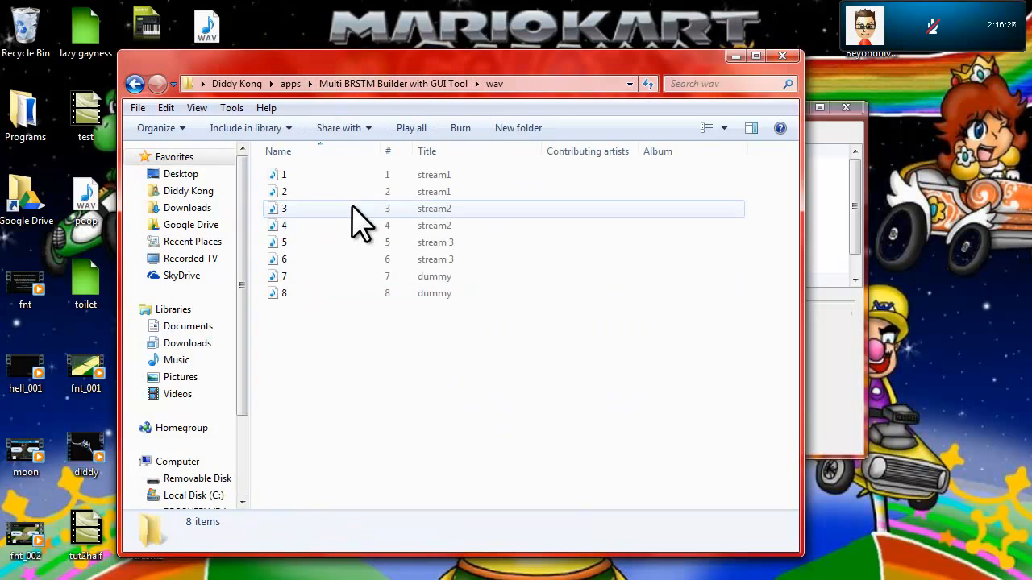
click(311, 178)
key(Down)
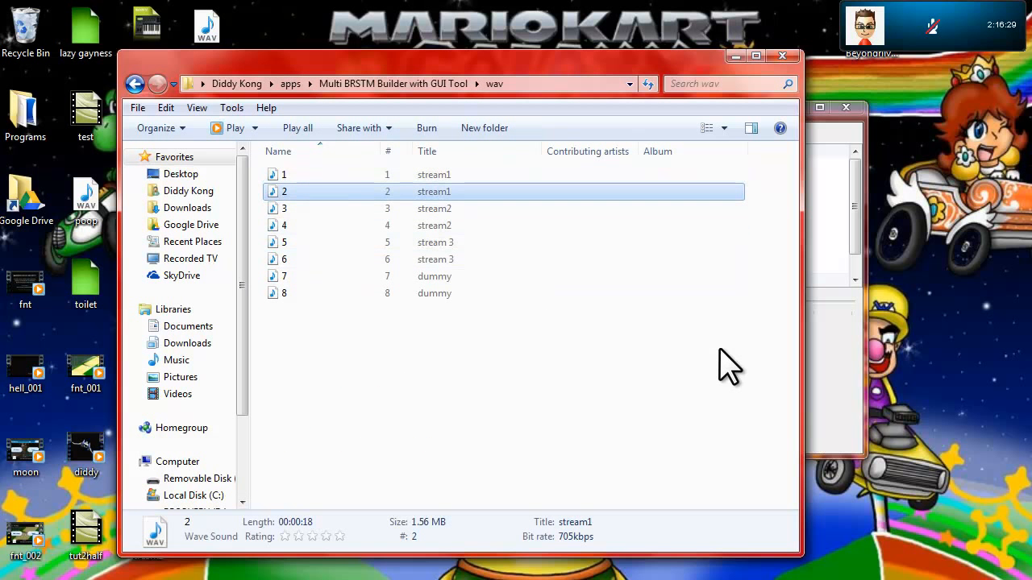
key(Down)
key(Down)
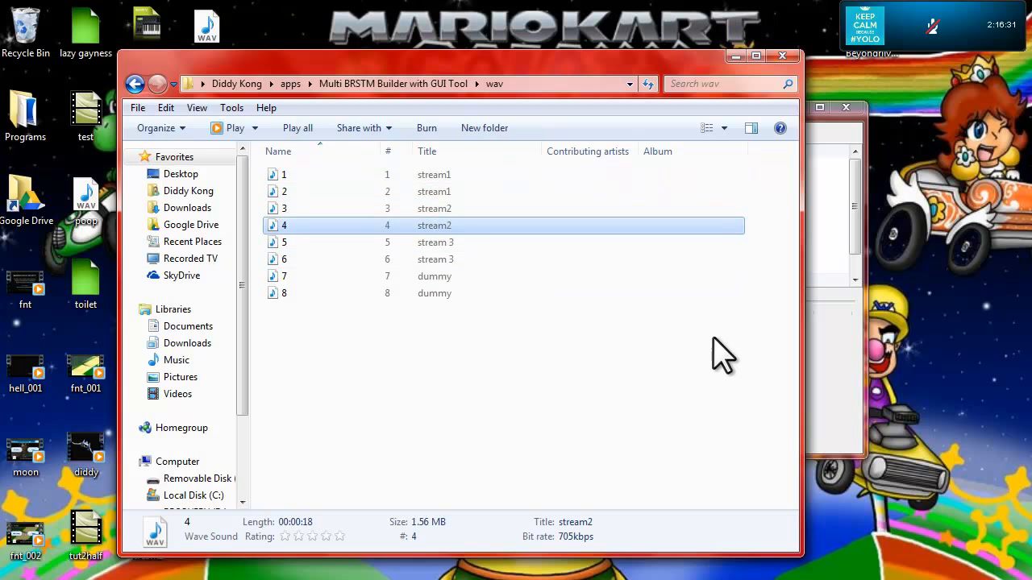
key(Down)
key(Down)
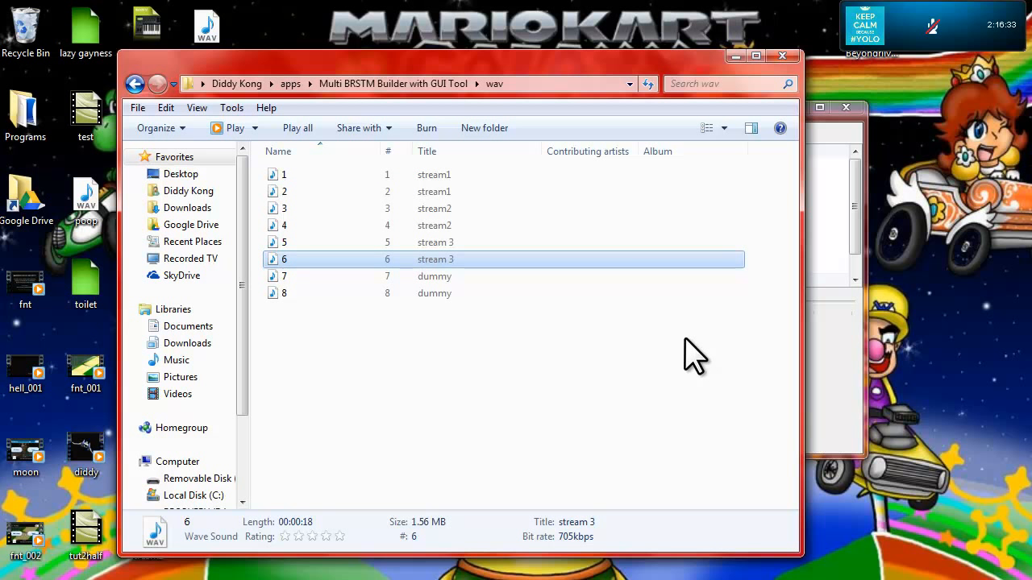
key(Down)
key(Down)
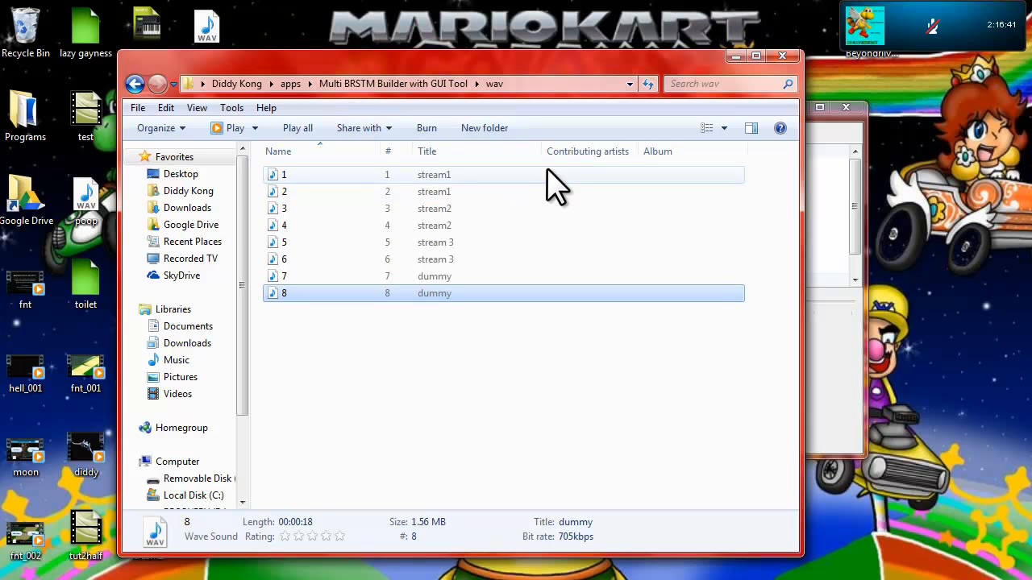
Step: Launch MultiBRSTM Batch GUI from the Multi BRSTM Builder with GUI Tool folder and move the BrawlBox window out of its way
click(359, 83)
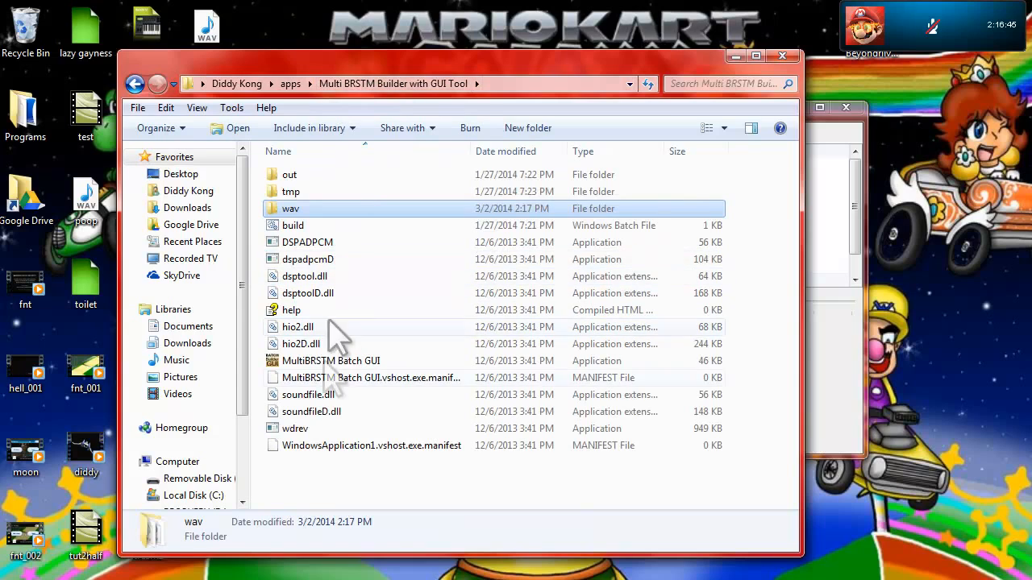
double_click(341, 361)
click(859, 398)
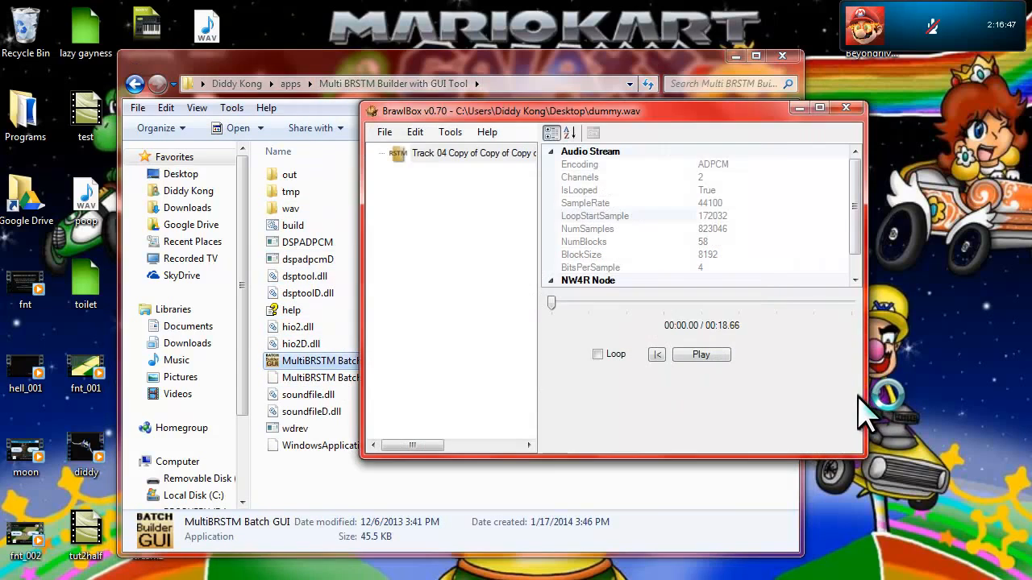
drag(604, 113, 788, 126)
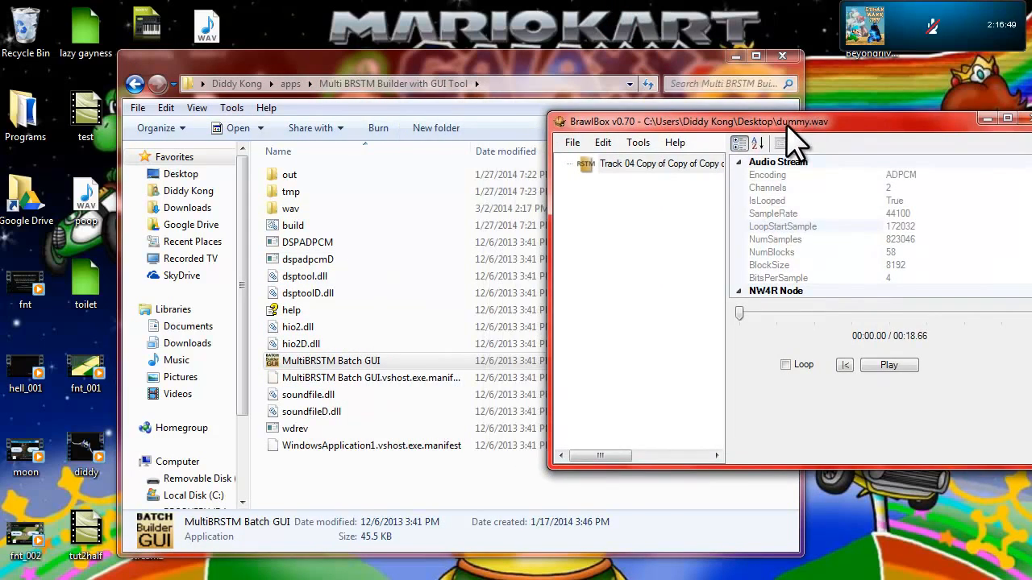
Step: Set the channels to 8CH and enable looping in Multi Stream BRSTM GUI
click(524, 200)
click(425, 288)
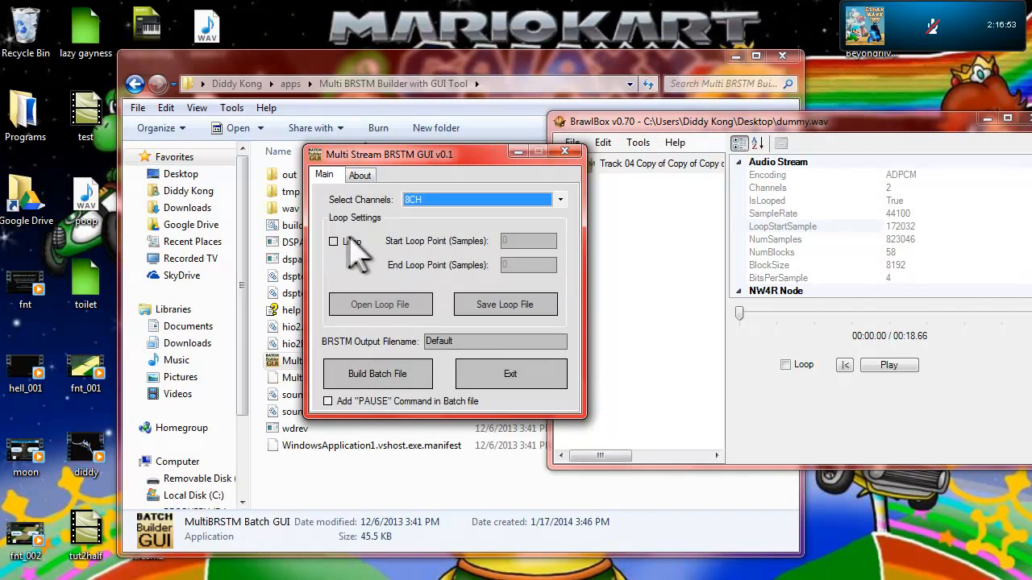
click(334, 241)
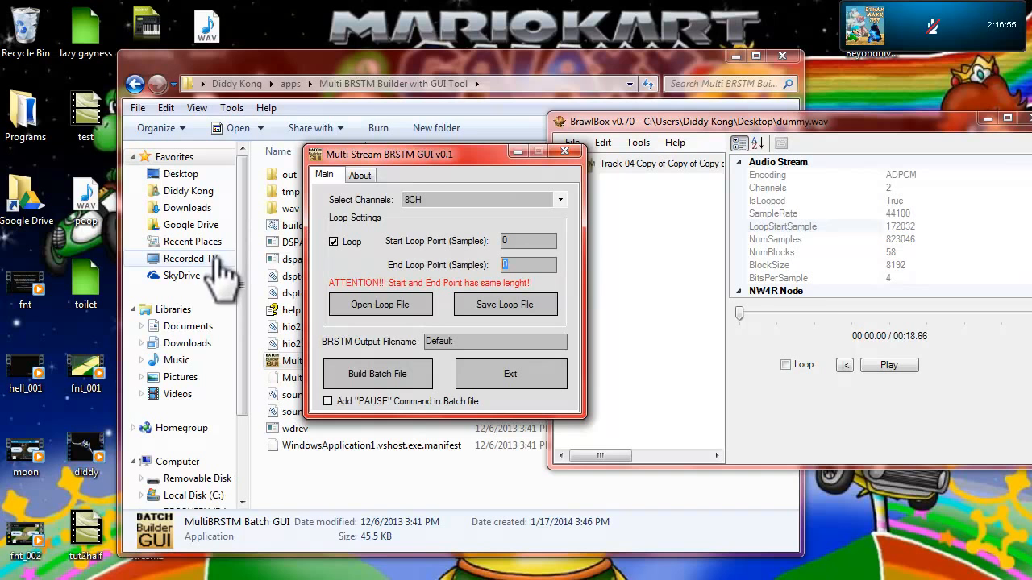
Step: Copy the NumSamples value 823046 from BrawlBox into the End Loop Point of Multi Stream BRSTM GUI
click(901, 251)
click(902, 240)
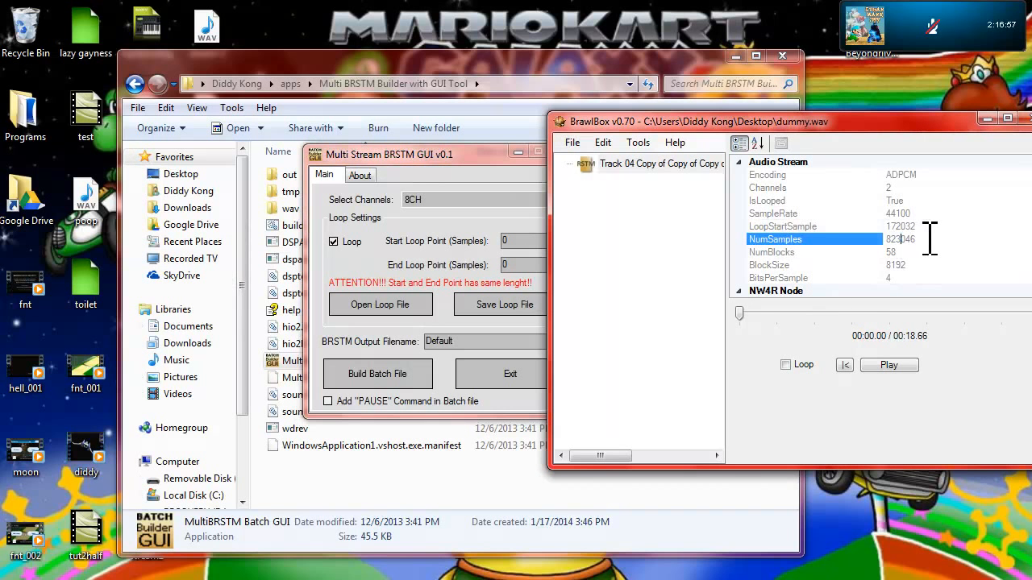
key(ctrl+c)
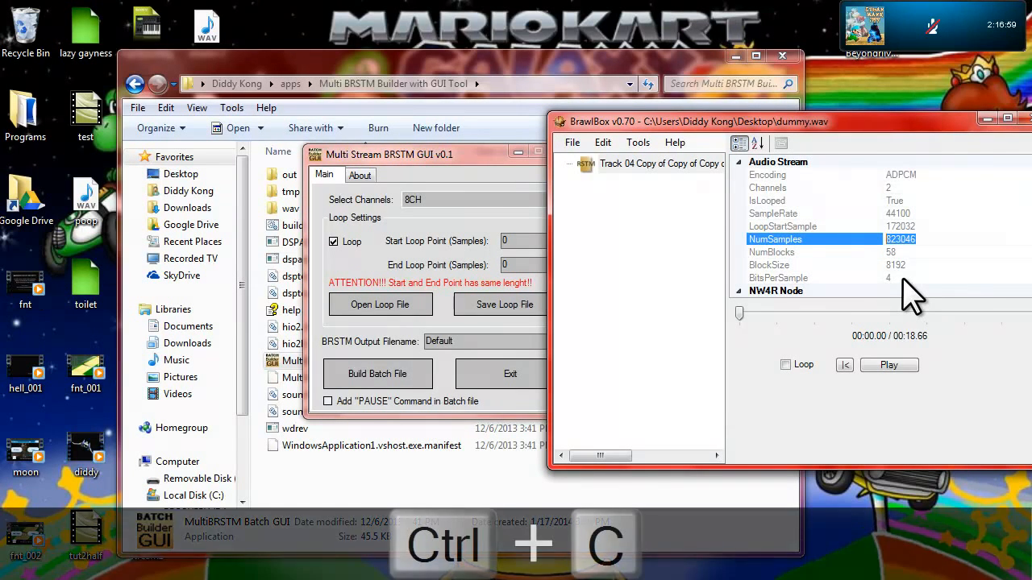
click(521, 265)
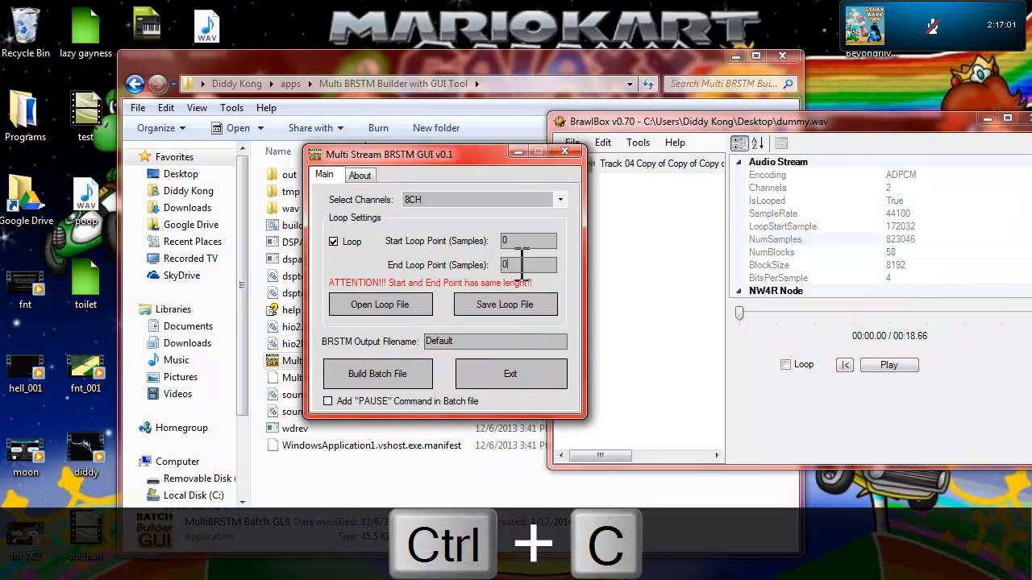
right_click(528, 264)
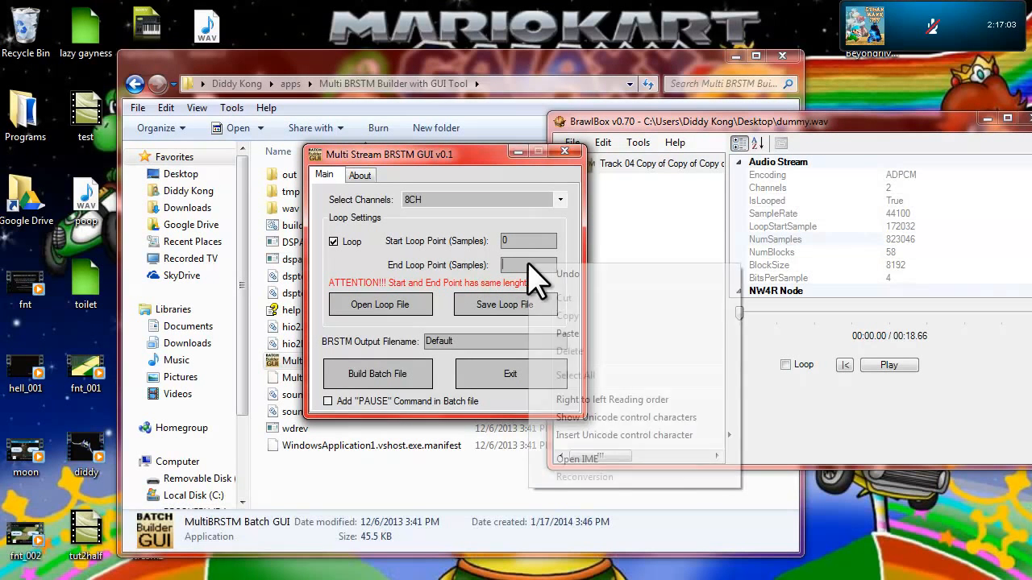
click(567, 333)
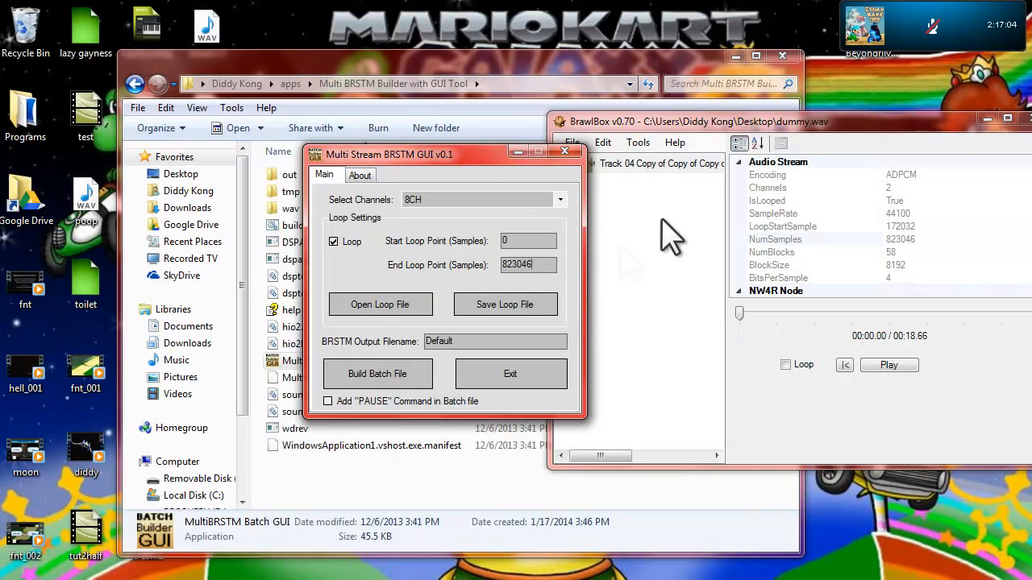
Step: Copy the LoopStartSample value 172032 from BrawlBox into the Start Loop Point of Multi Stream BRSTM GUI
click(870, 226)
key(ctrl+c)
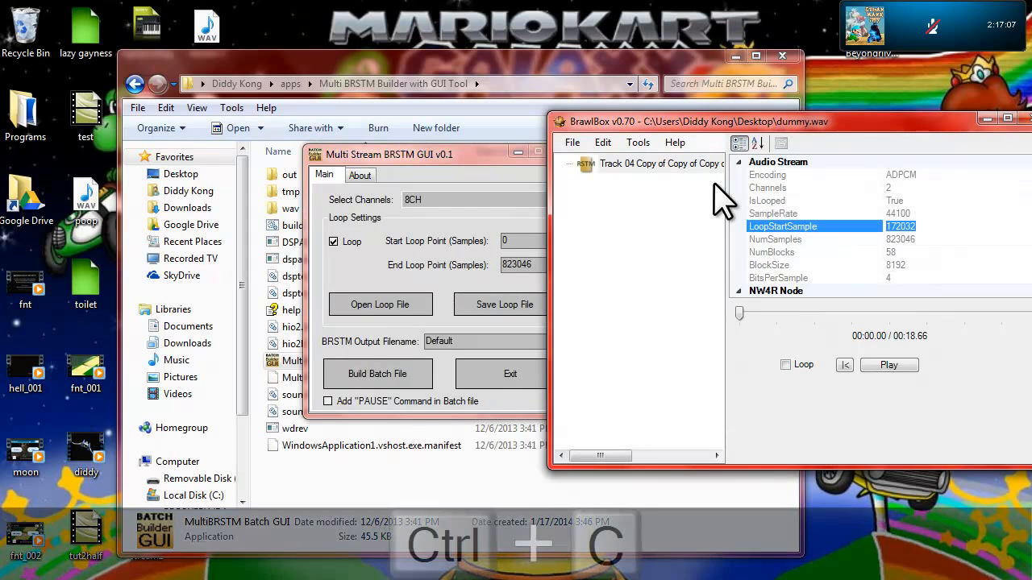
click(524, 240)
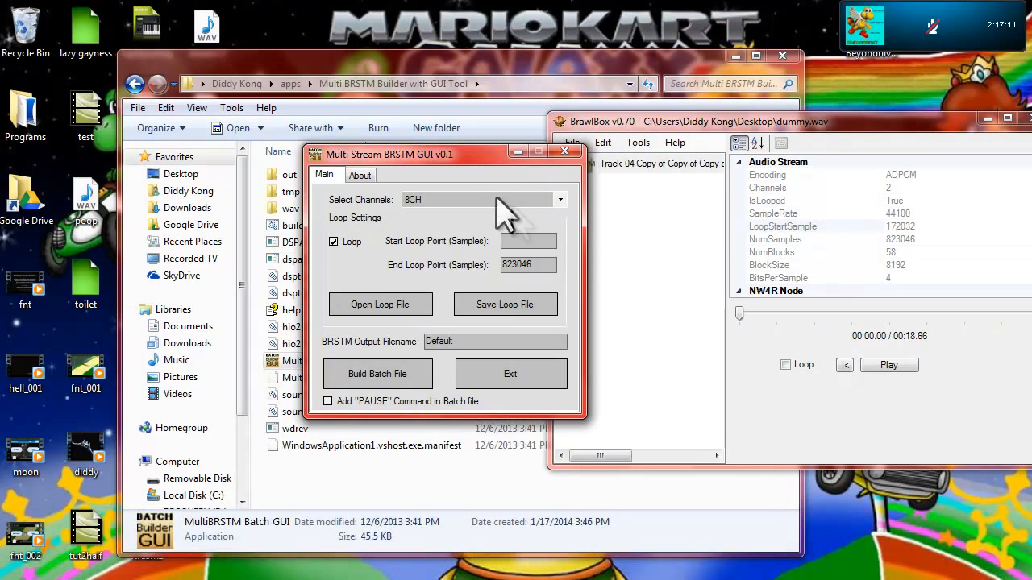
right_click(534, 242)
click(575, 311)
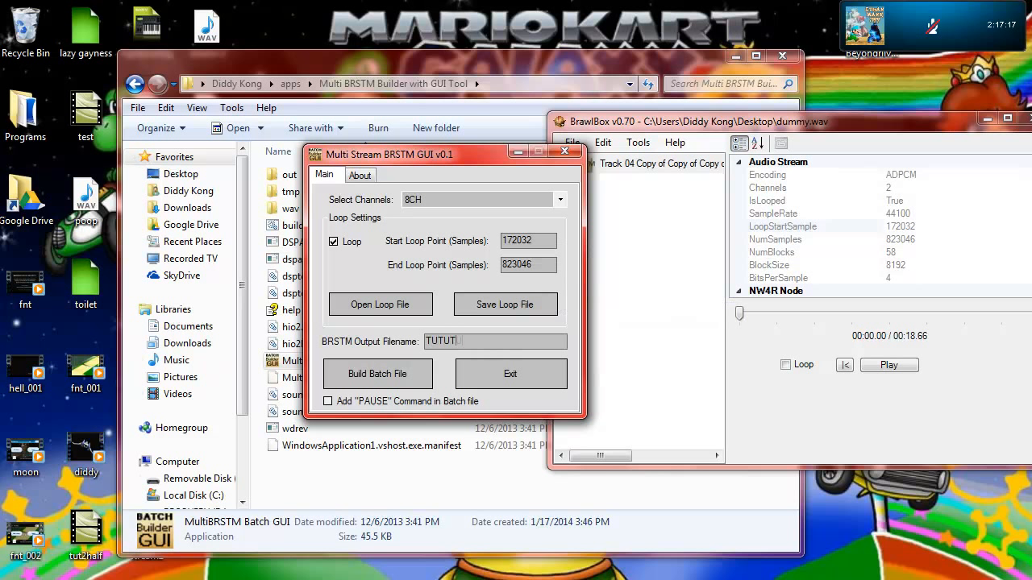
Step: Name the BRSTM output file TUTUTUTOILET, build the batch file and close Multi Stream BRSTM GUI
text(TUTUTUTOILET)
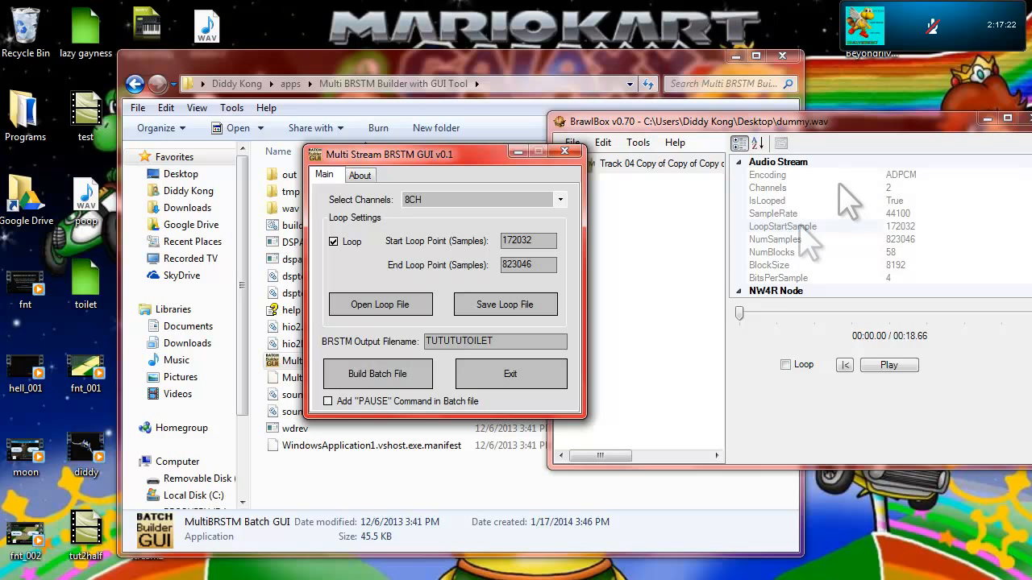
click(342, 379)
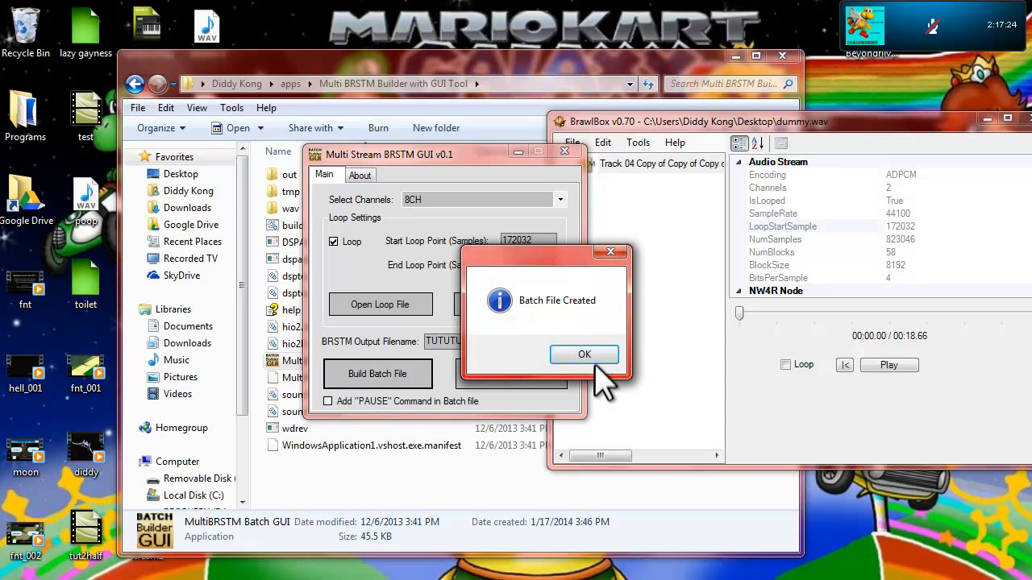
click(584, 354)
click(565, 152)
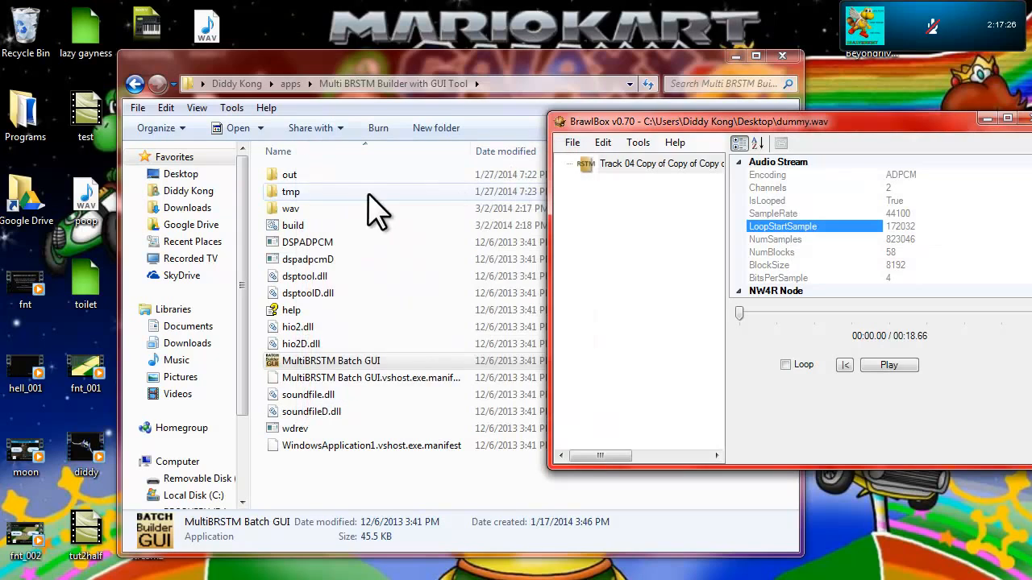
Step: Run the build batch file and open the resulting TUTUTUTOILET BRSTM from the out folder in BrawlBox
double_click(306, 226)
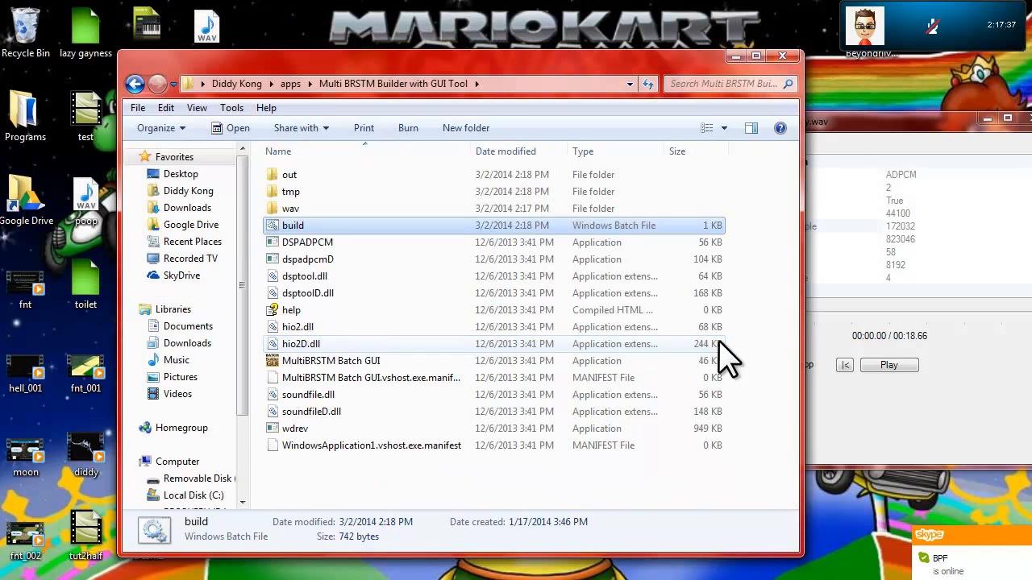
double_click(307, 175)
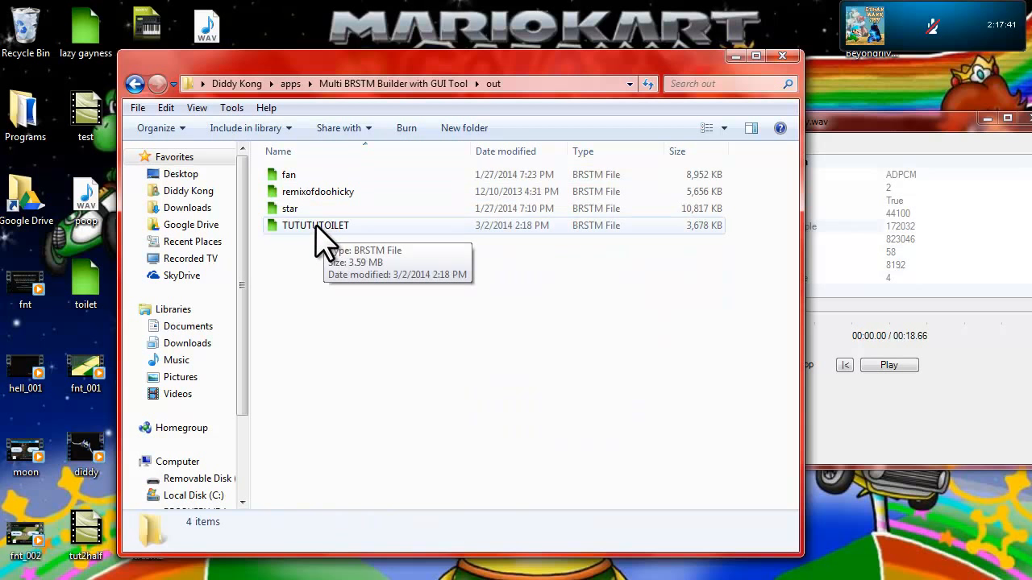
double_click(316, 226)
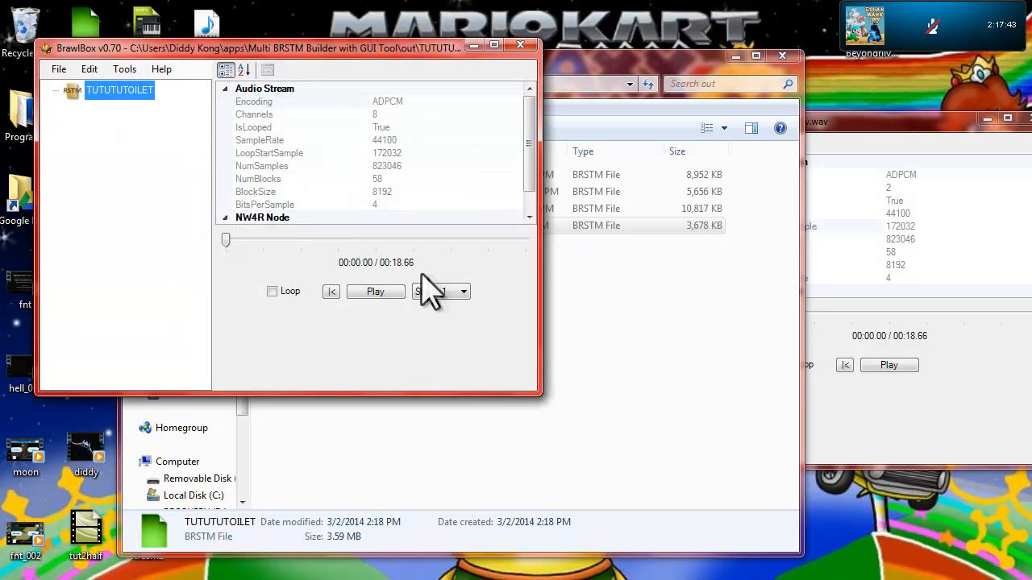
Step: Check the stream choices of TUTUTUTOILET by selecting Stream3 and returning to Stream1
click(445, 293)
click(451, 325)
click(441, 293)
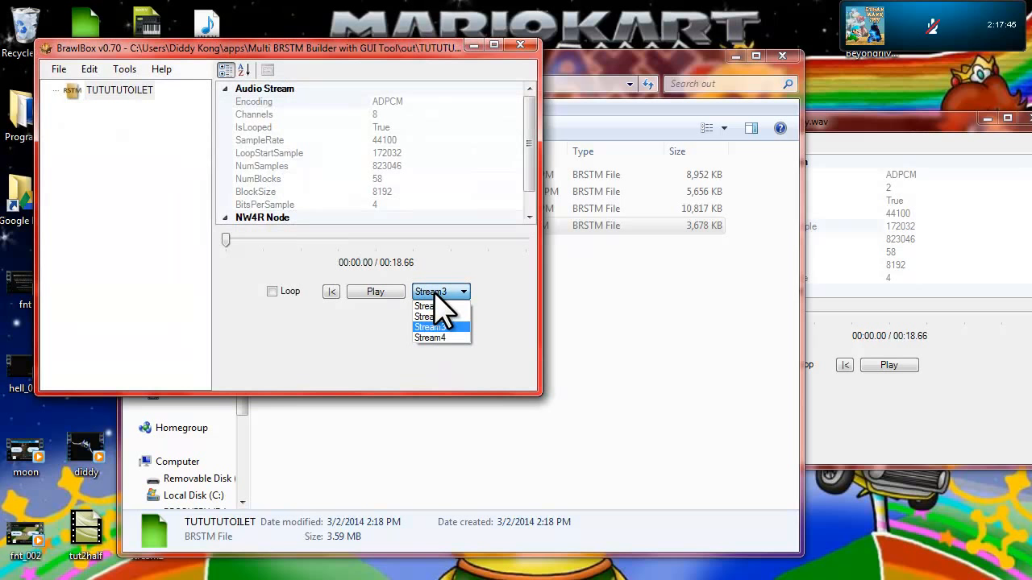
click(435, 300)
click(440, 291)
click(431, 306)
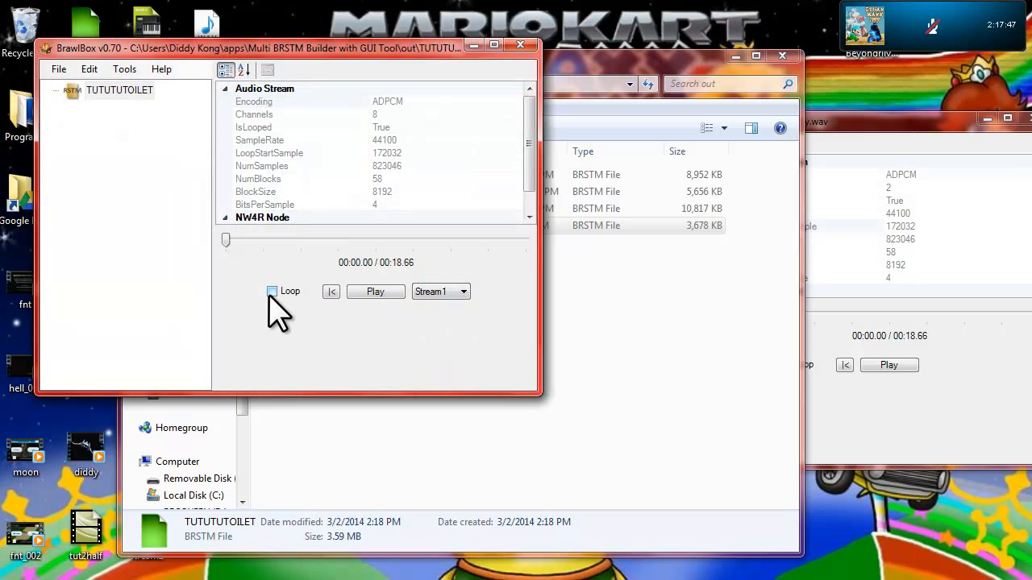
Step: Play TUTUTUTOILET with looping on, compare Stream1 and Stream2 by switching between them, and stop playback on Stream1
click(380, 291)
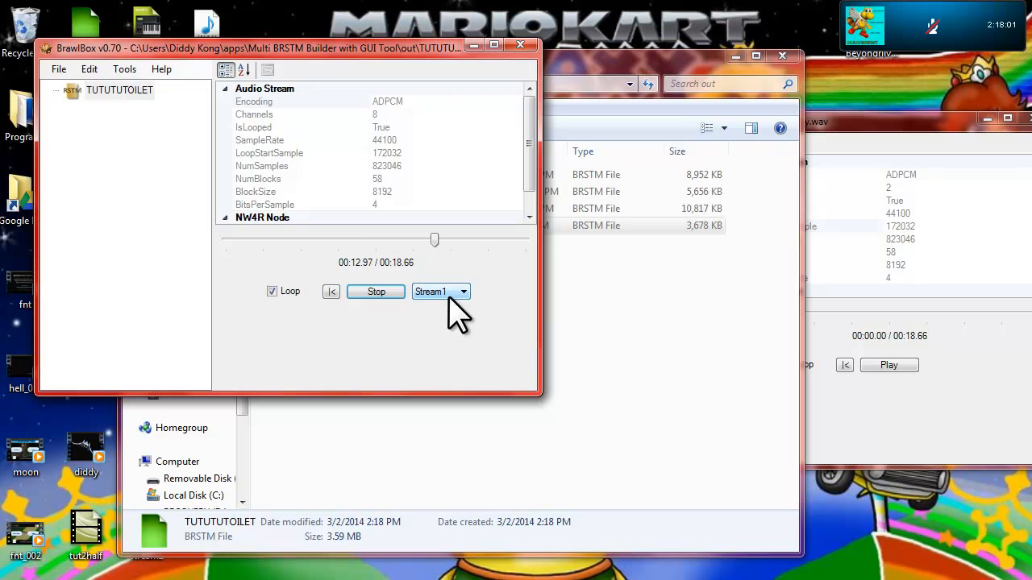
click(452, 294)
click(455, 312)
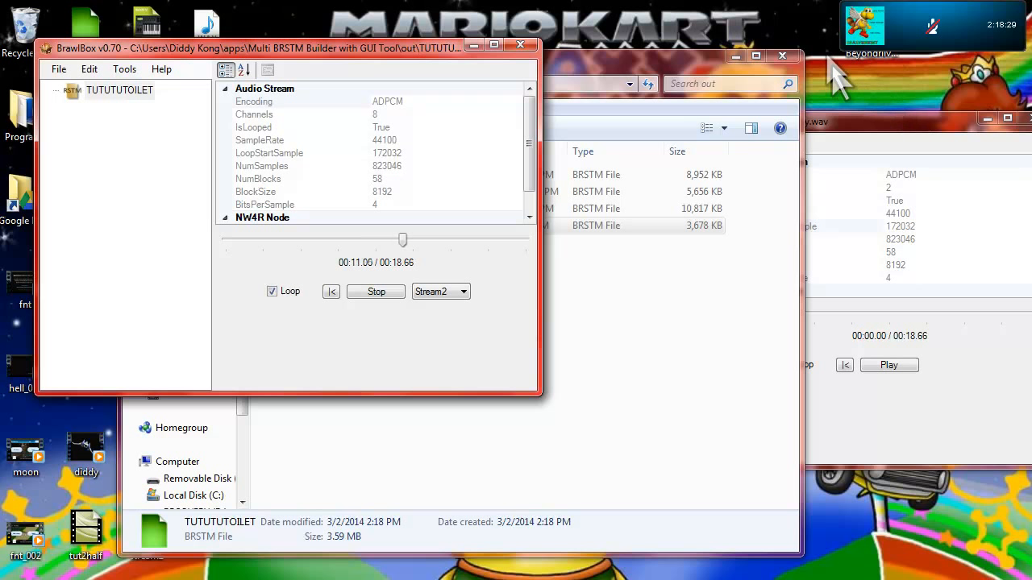
click(432, 293)
click(432, 293)
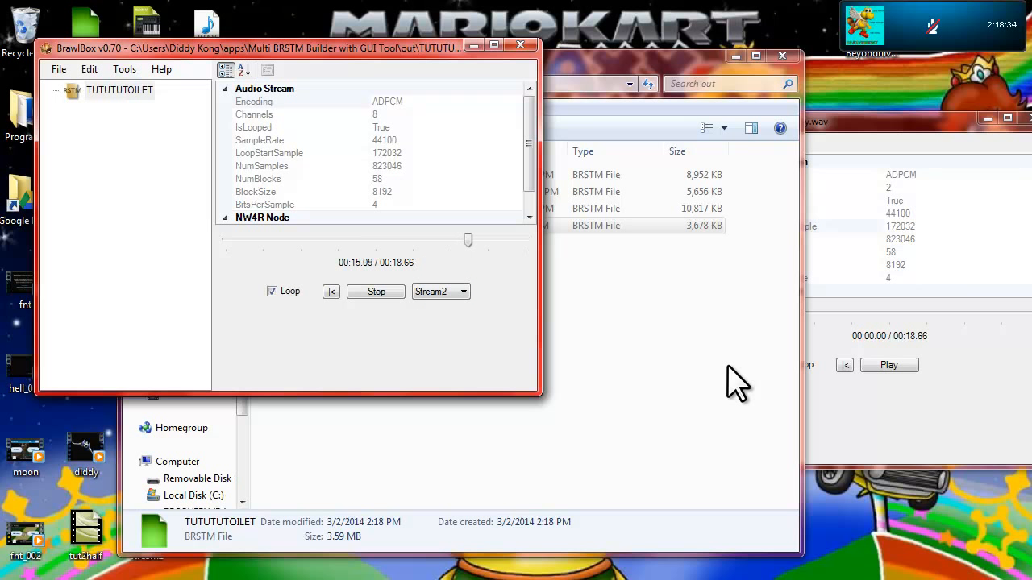
key(Down)
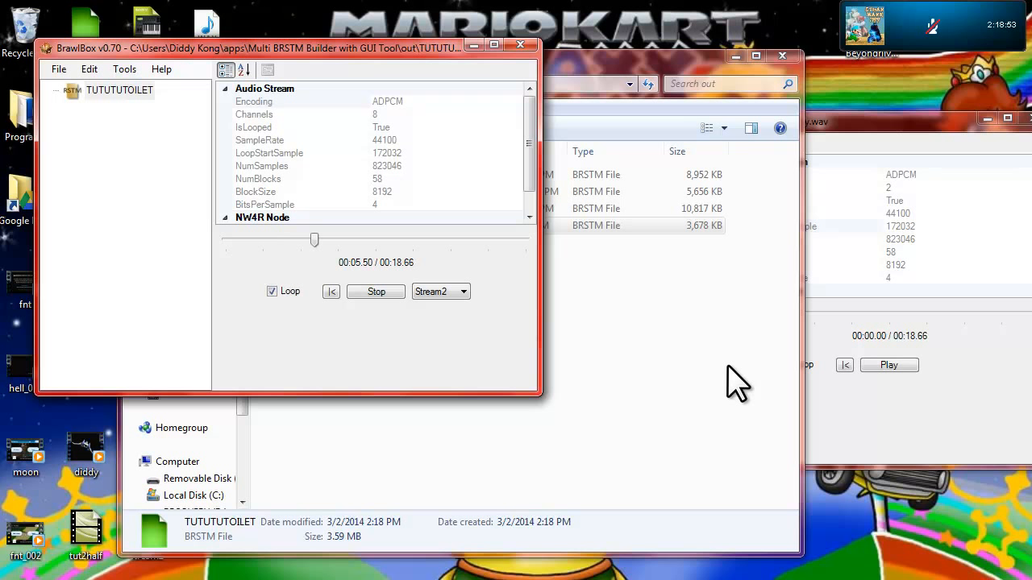
key(Up)
key(Up)
key(Down)
key(Down)
key(Up)
key(Up)
click(383, 292)
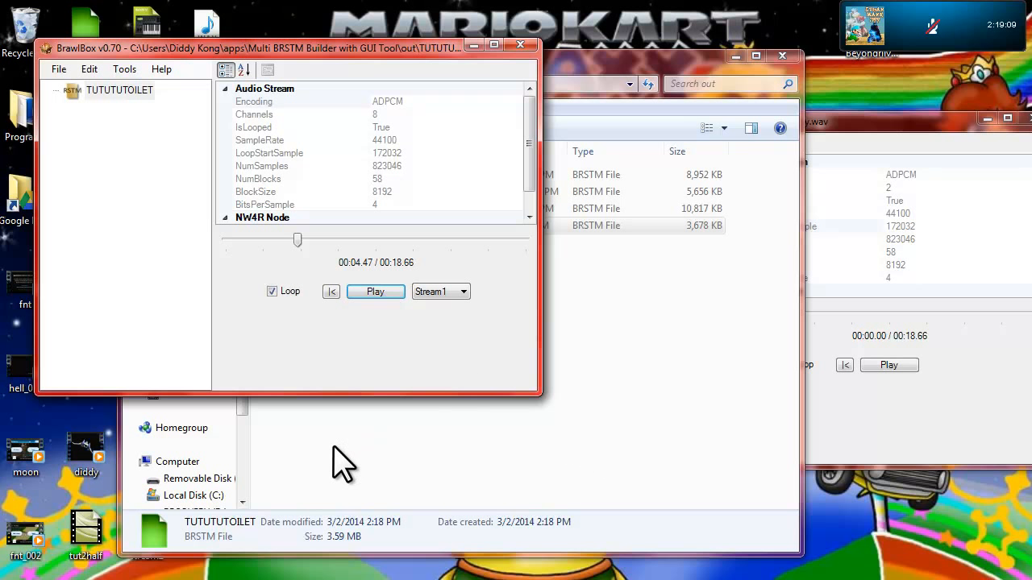
Step: Cycle the selected stream of TUTUTUTOILET through Stream1, Stream2 and Stream3 with playback stopped, ending on Stream3
click(458, 293)
click(436, 314)
click(461, 292)
click(437, 329)
click(450, 292)
click(439, 316)
click(449, 292)
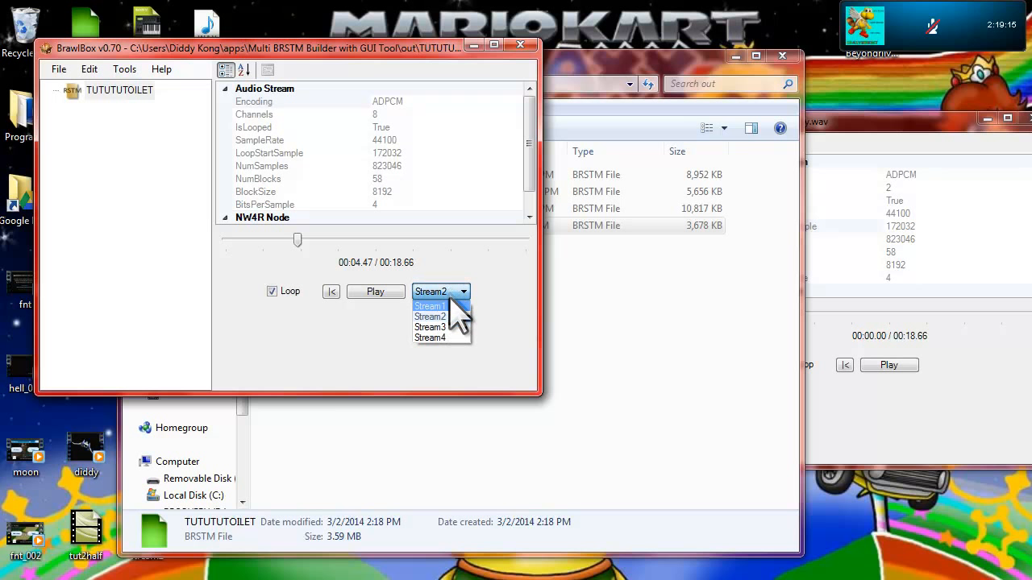
click(444, 306)
click(452, 292)
click(447, 316)
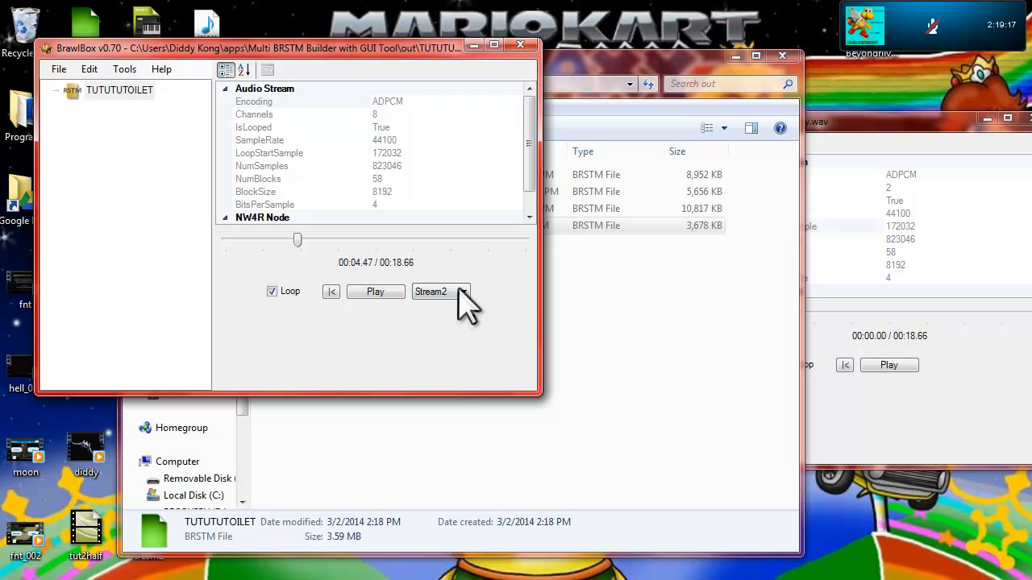
click(461, 292)
click(453, 327)
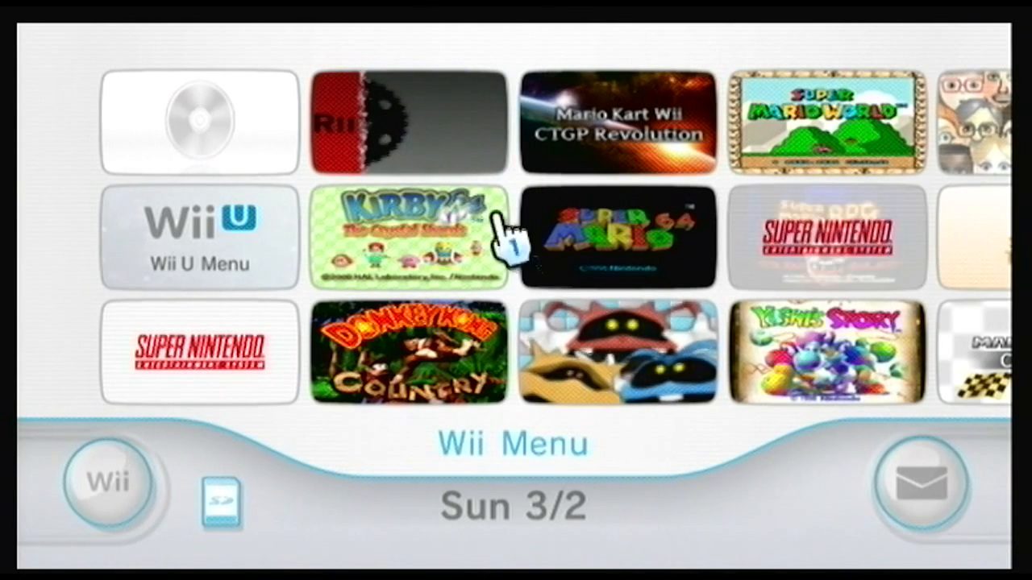
click(410, 121)
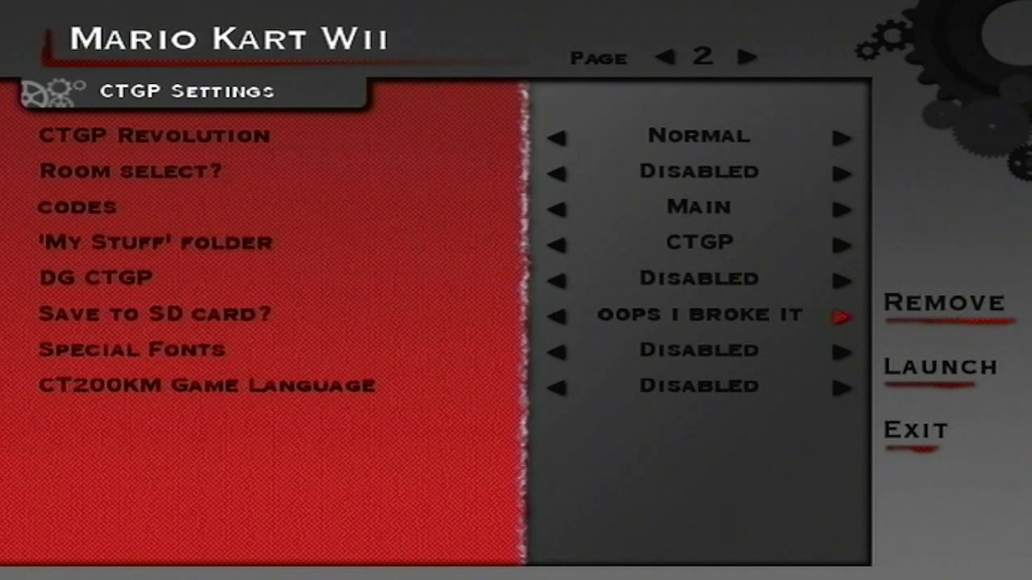
Step: Launch Mario Kart Wii from the CTGP settings page and go to the character selection
key(Down)
key(Right)
key(Return)
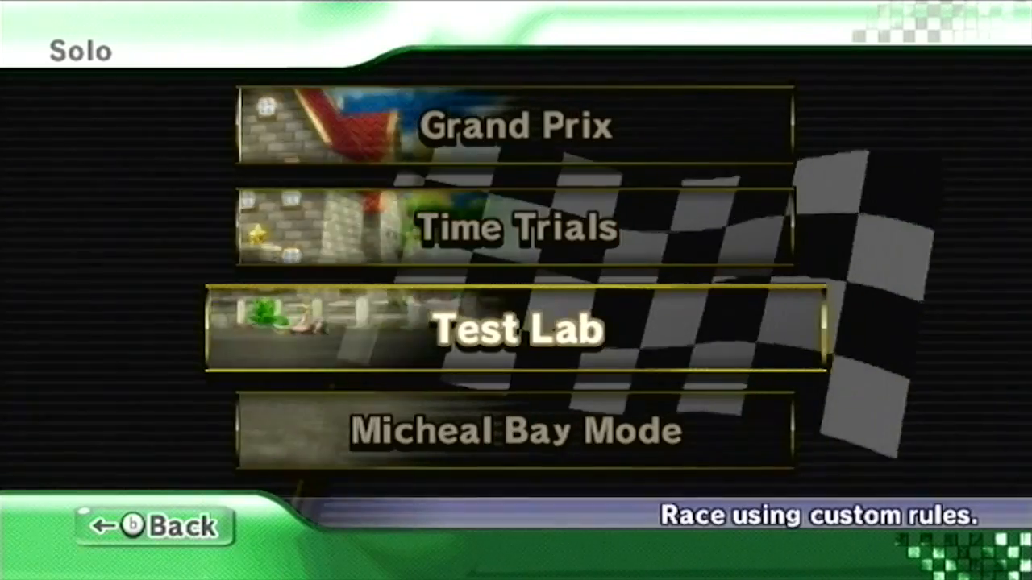
key(Up)
key(Return)
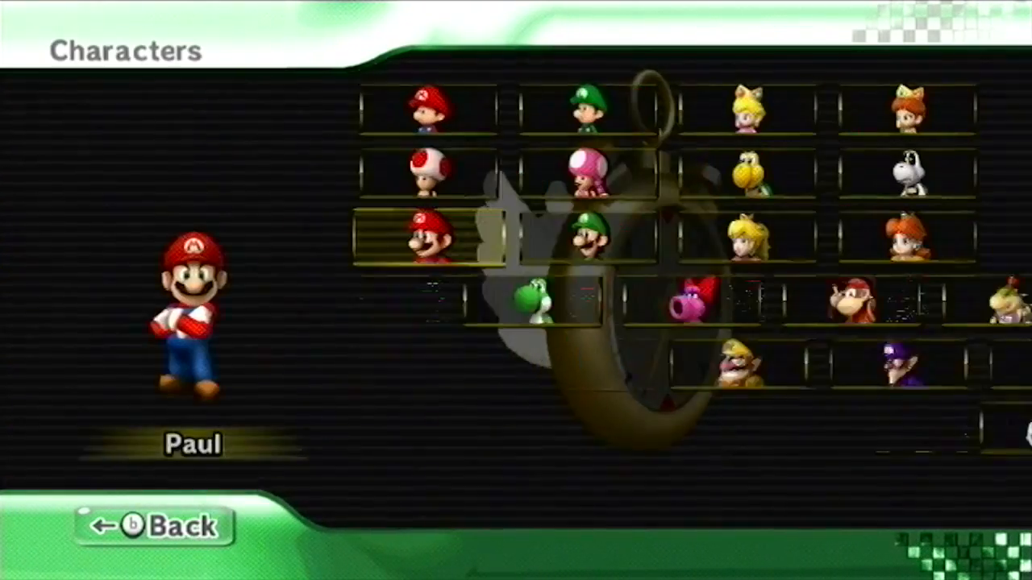
Step: Set up the racer as Diddy Kong on the orange sport bike with PRO drift
click(748, 300)
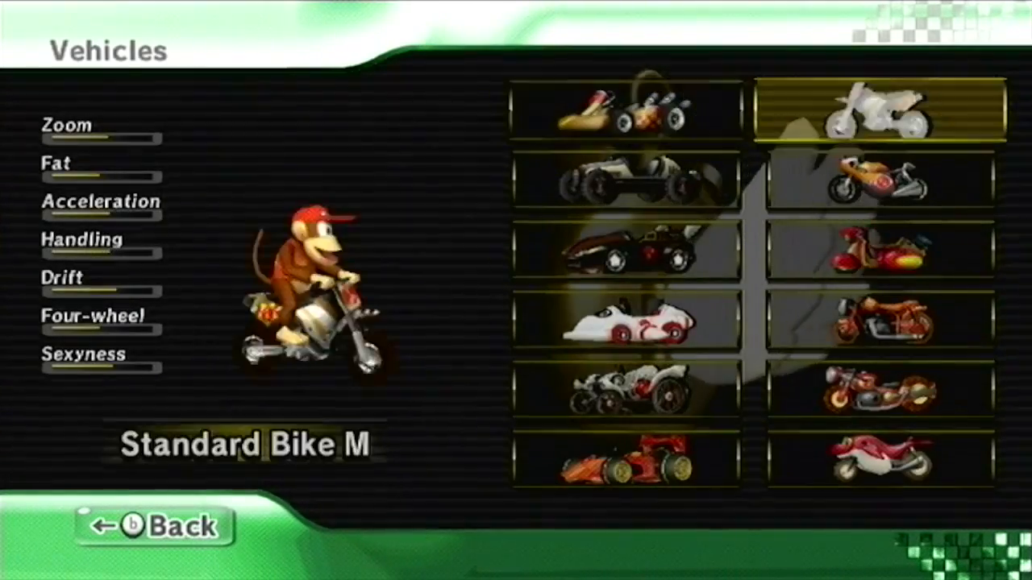
key(Return)
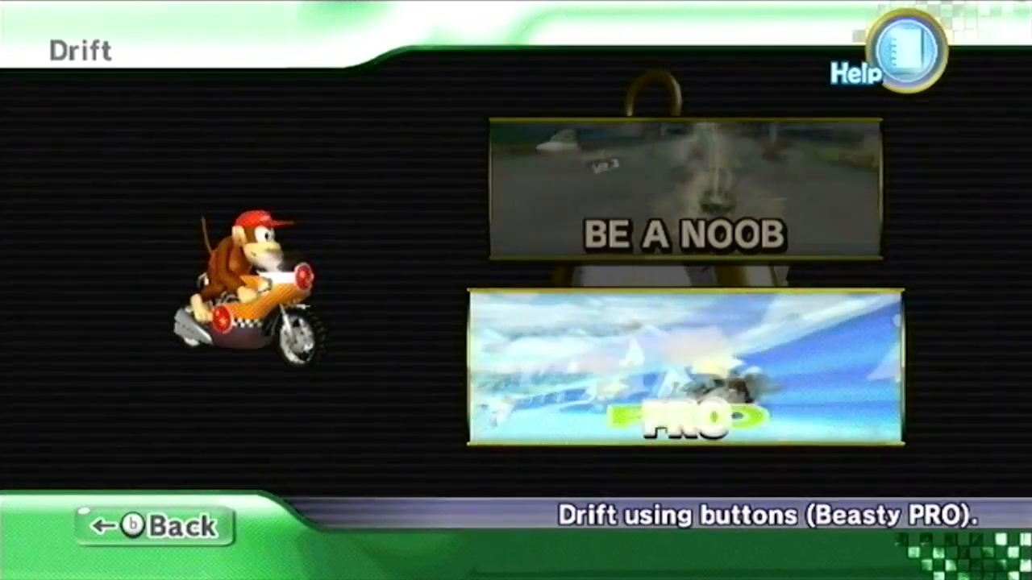
key(Return)
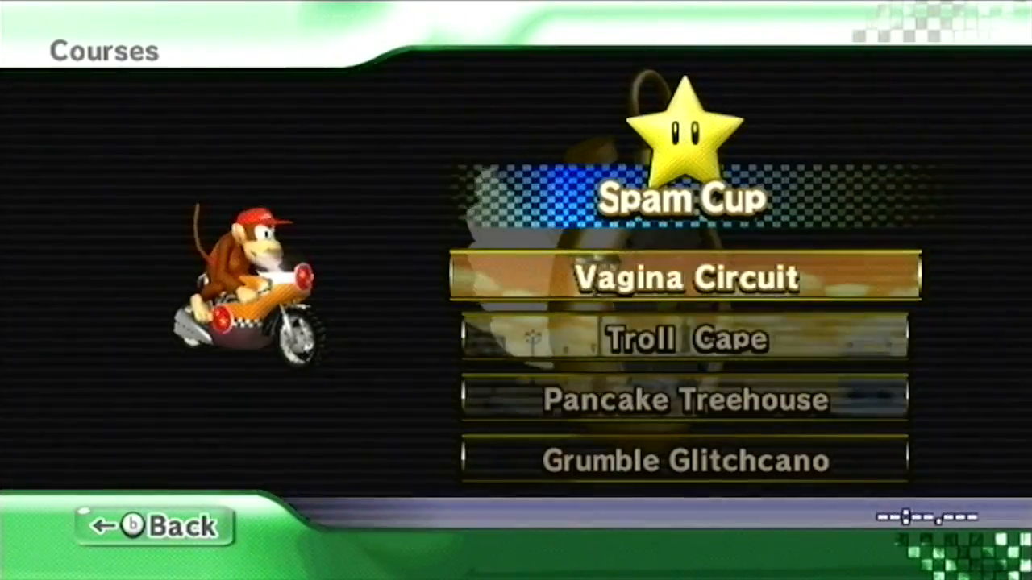
Step: Choose the Troll Cape course and start it as a Solo Time Trial
key(Return)
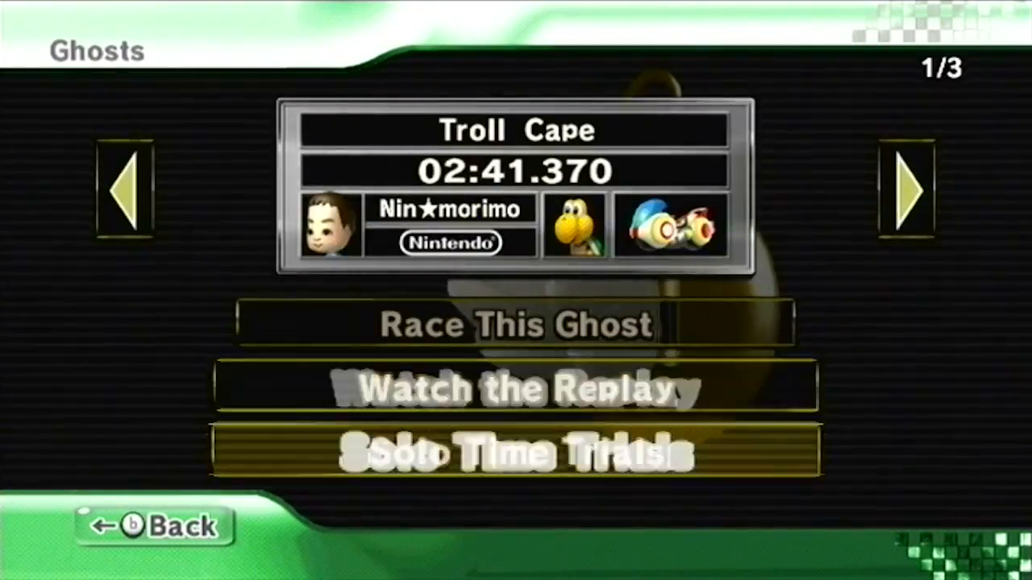
key(Return)
key(Return)
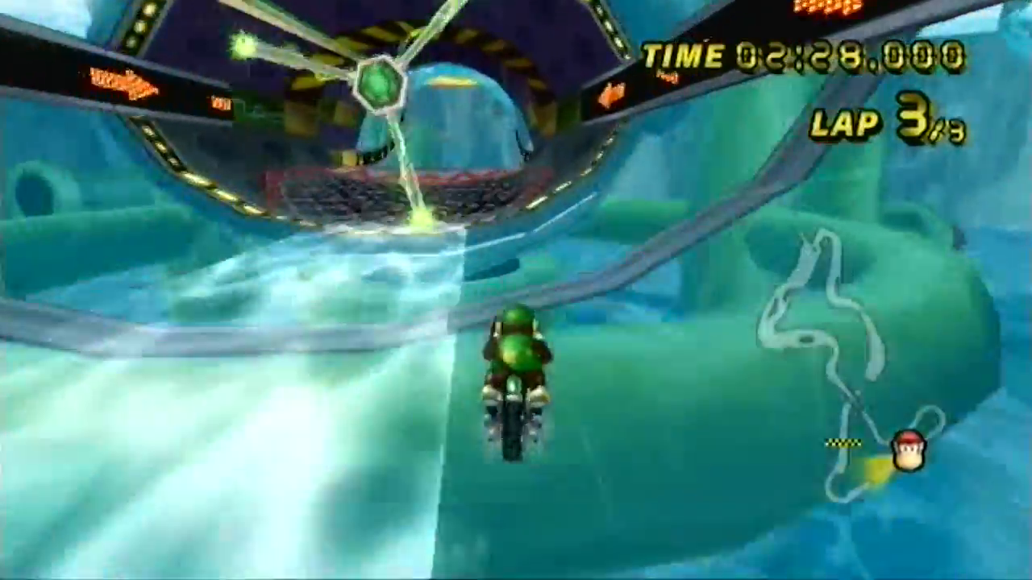
key(Escape)
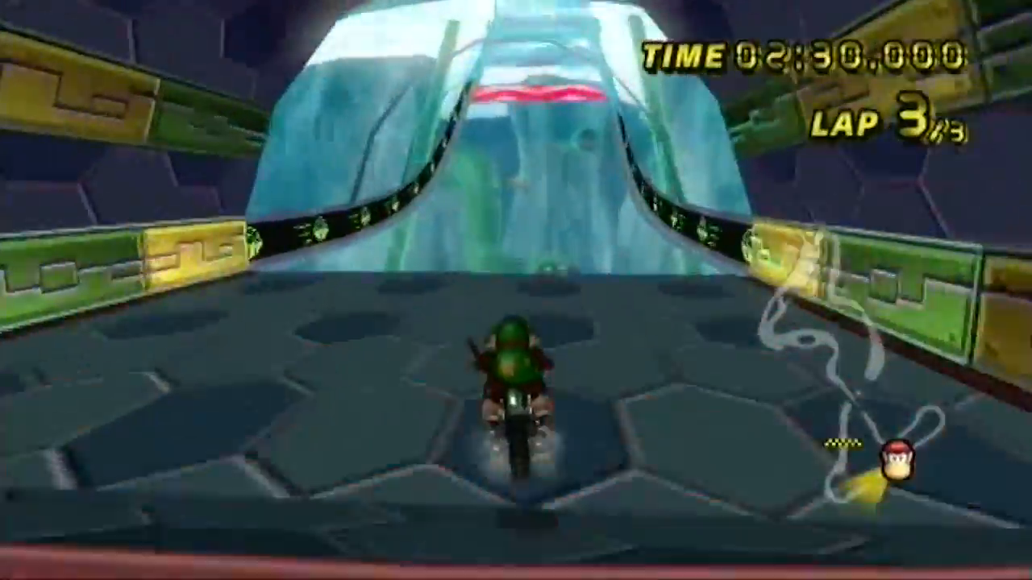